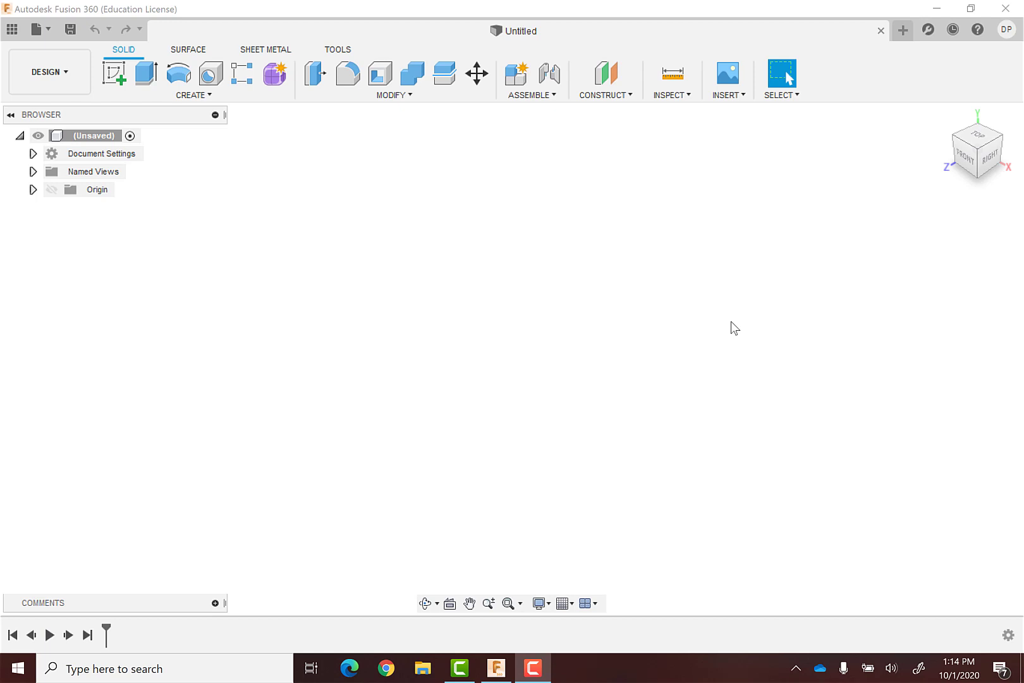
# Step: Create a new electronics design and choose Simple electronics as its save location
pyautogui.click(52, 32)
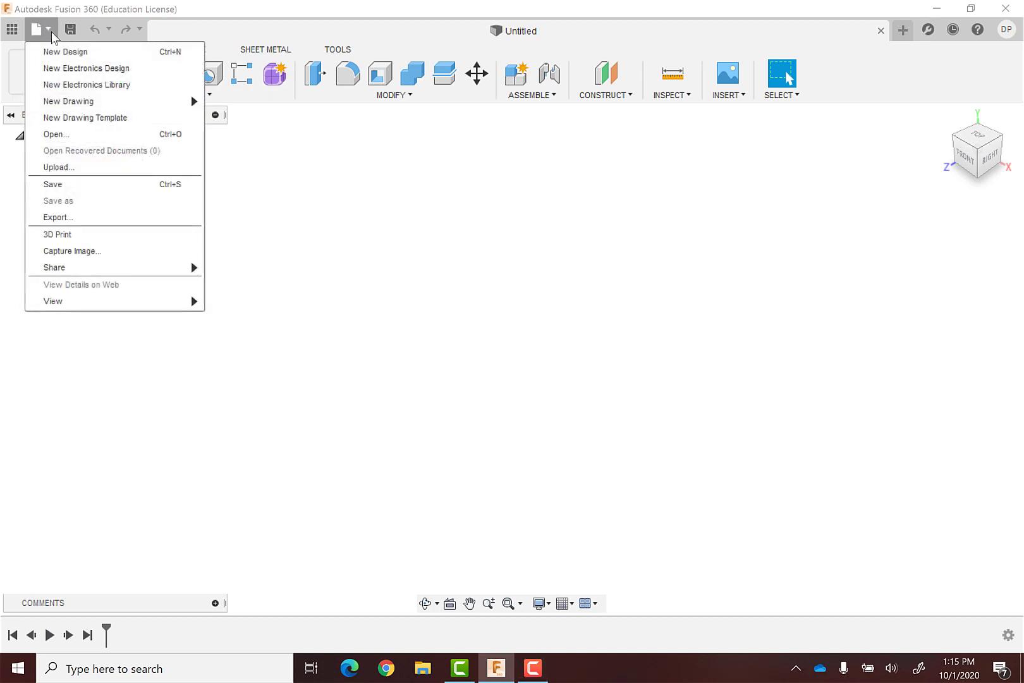
pyautogui.click(78, 69)
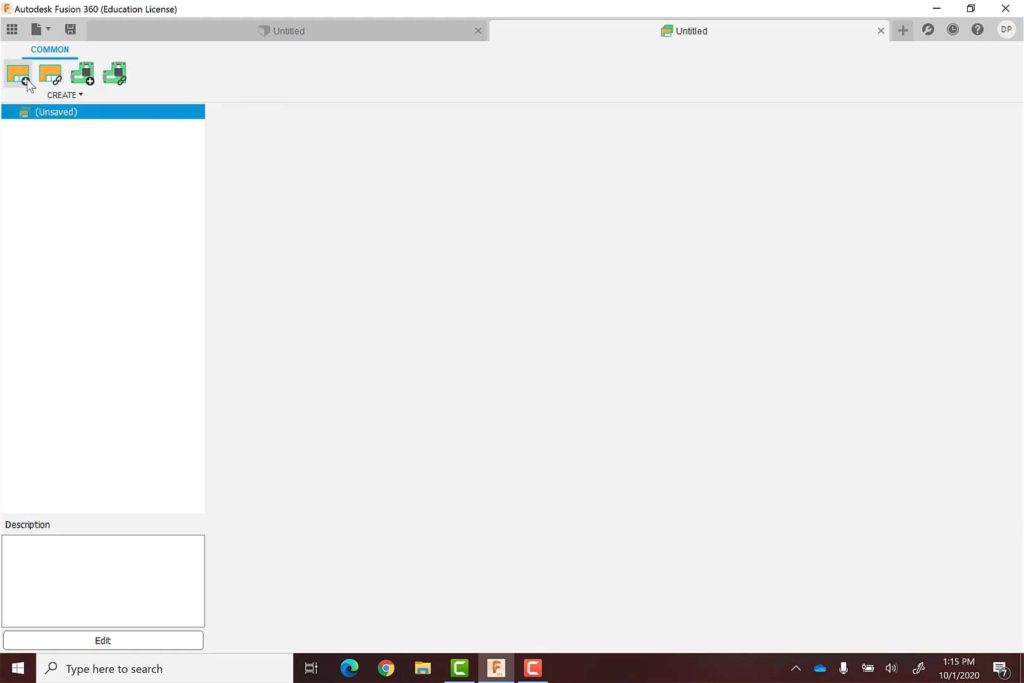
pyautogui.click(70, 28)
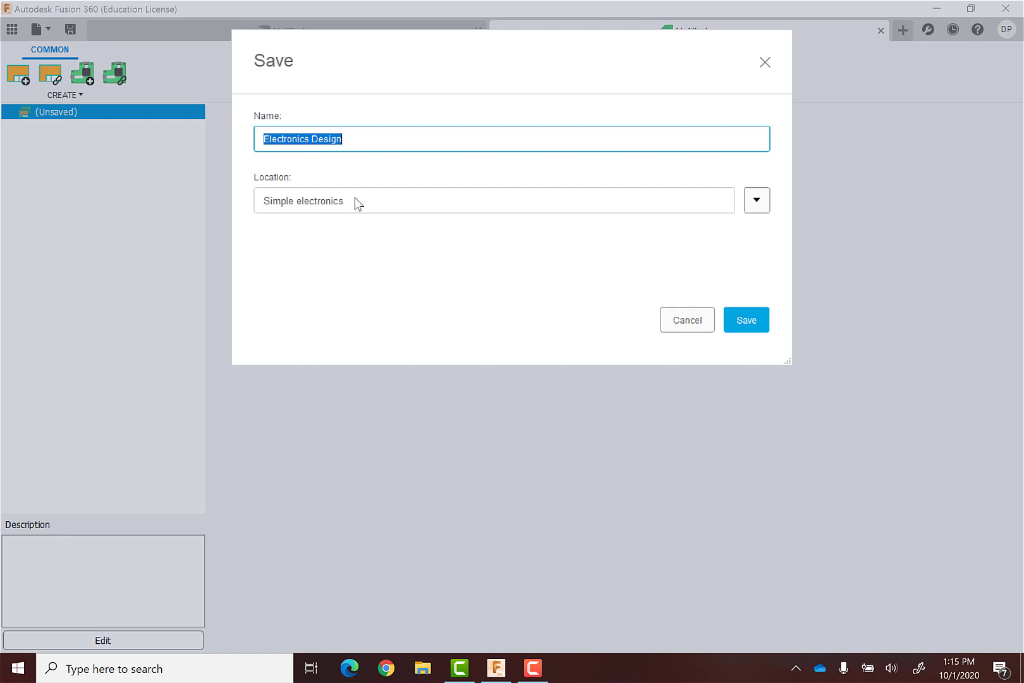
pyautogui.click(756, 199)
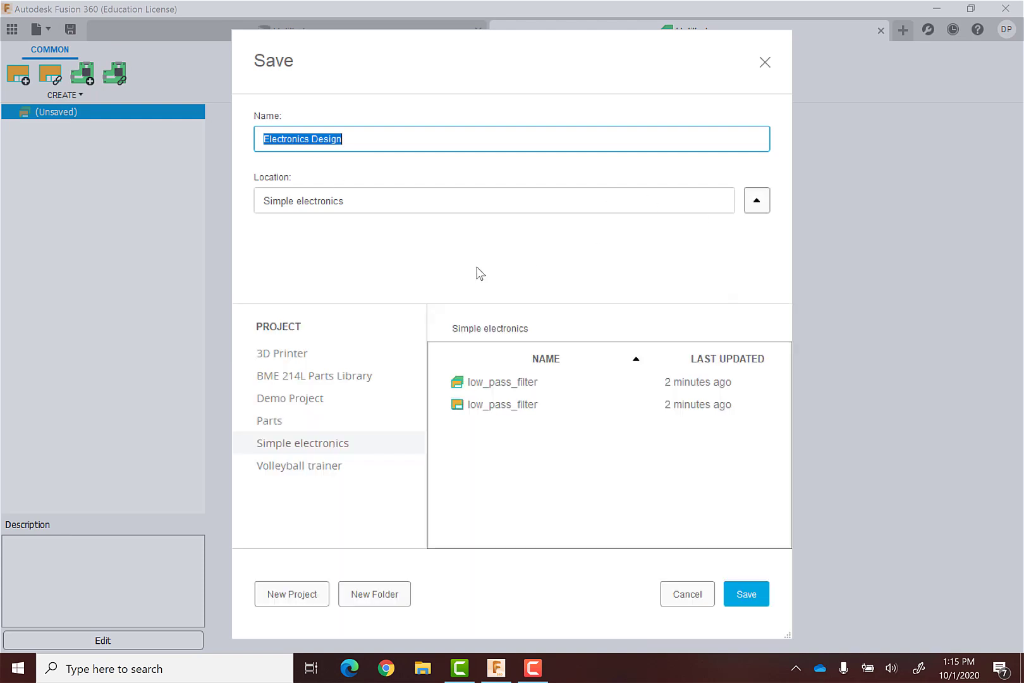
pyautogui.click(293, 453)
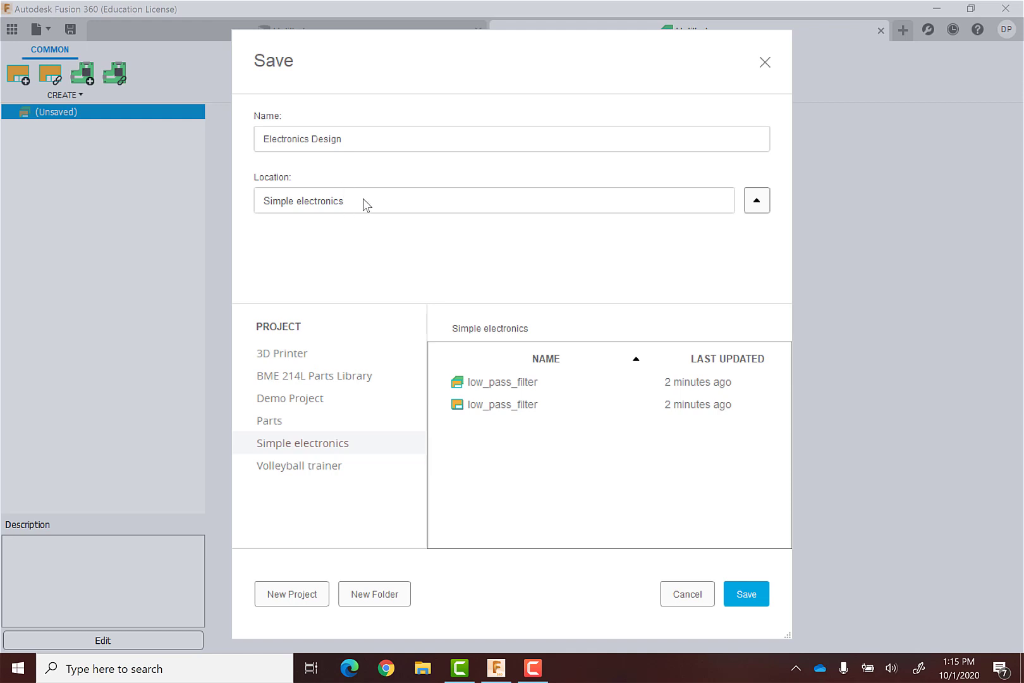
# Step: Name the design LED_circuit and save it
pyautogui.moveTo(356, 142); pyautogui.dragTo(251, 143)
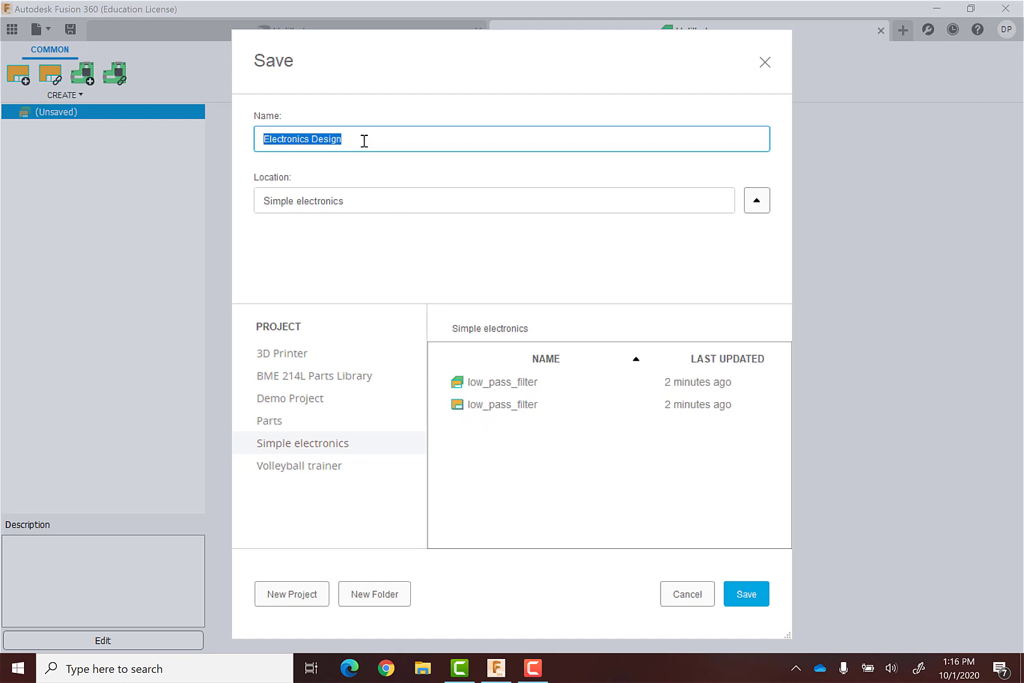
pyautogui.write('LED)ci')
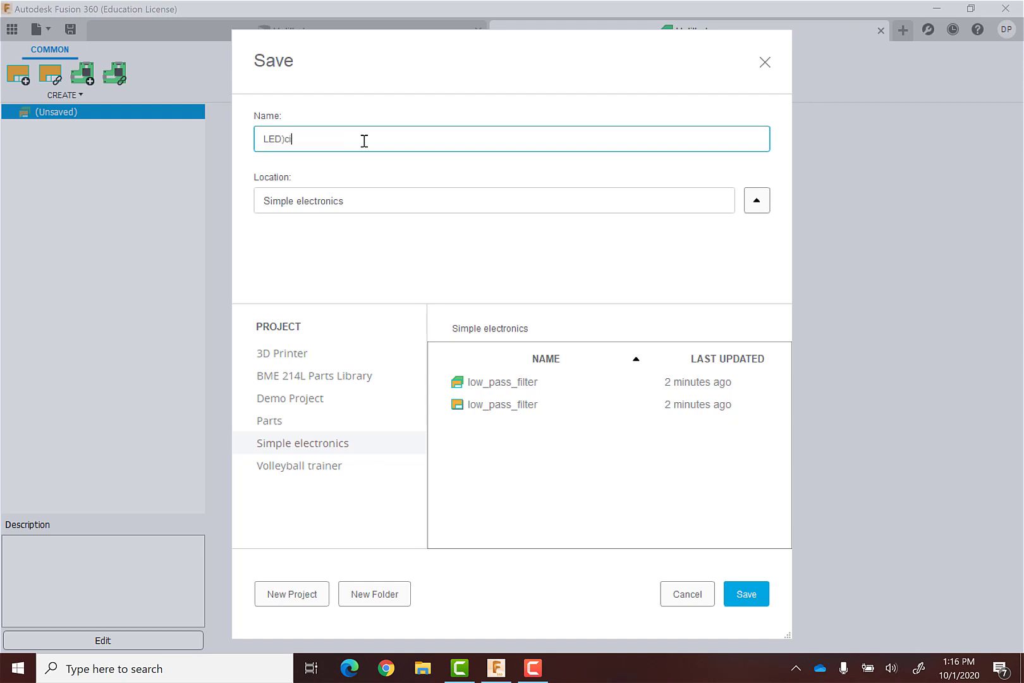
pyautogui.write('rcu')
pyautogui.press('BackSpace')
pyautogui.press('BackSpace')
pyautogui.press('BackSpace')
pyautogui.press('BackSpace')
pyautogui.press('BackSpace')
pyautogui.press('BackSpace')
pyautogui.write('_circuit')
pyautogui.click(748, 596)
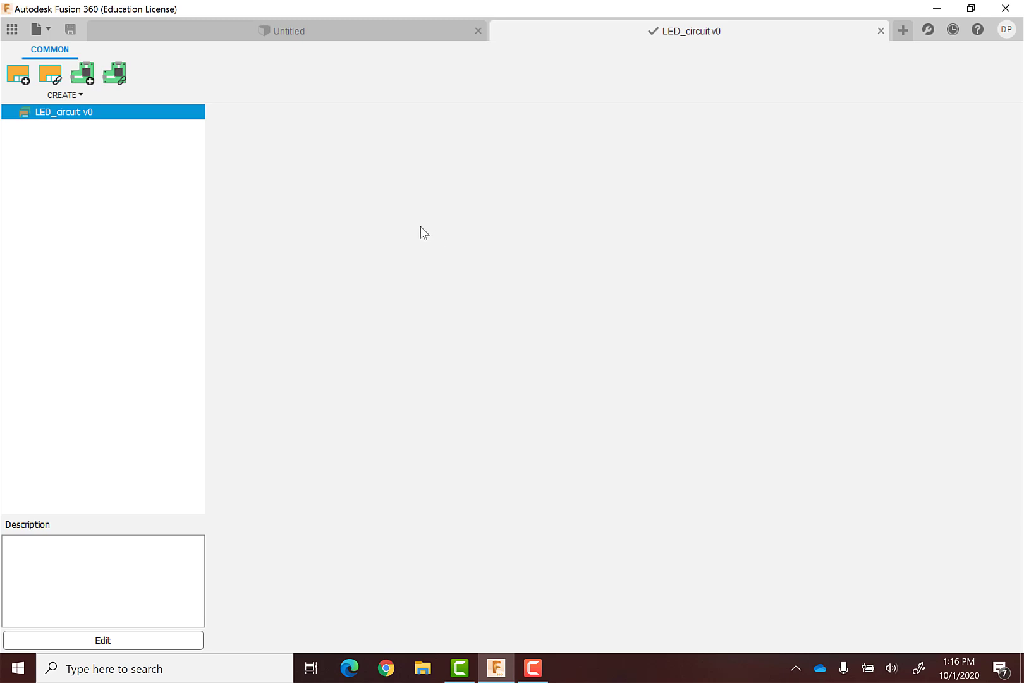
# Step: Create a new schematic and place the CR2032BATTERY from BME 214L Parts Library as V1
pyautogui.click(19, 75)
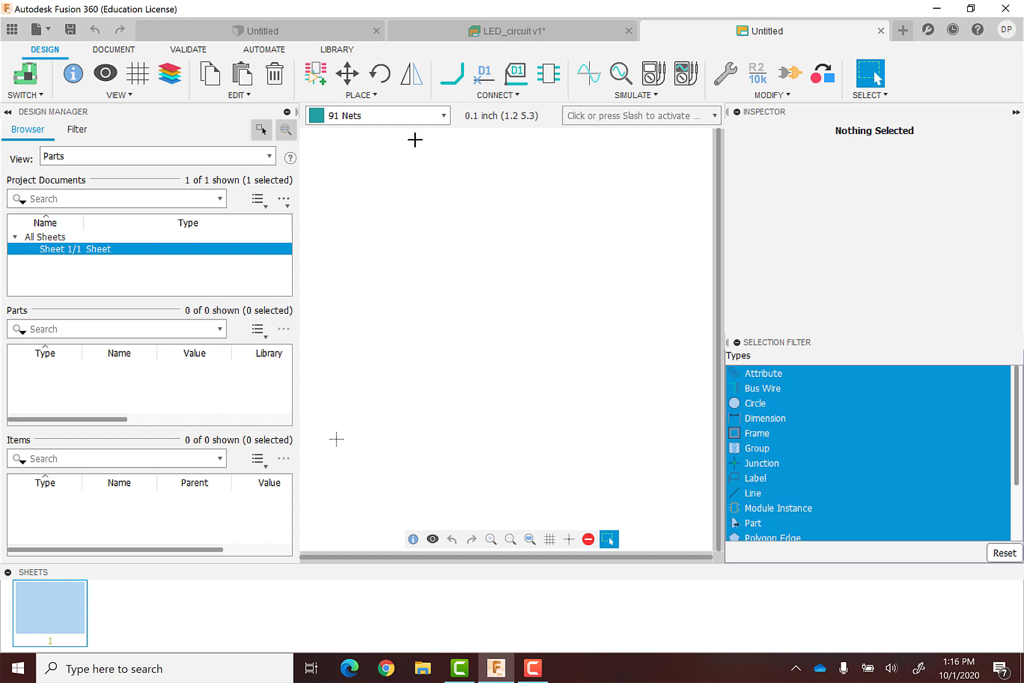
pyautogui.click(325, 83)
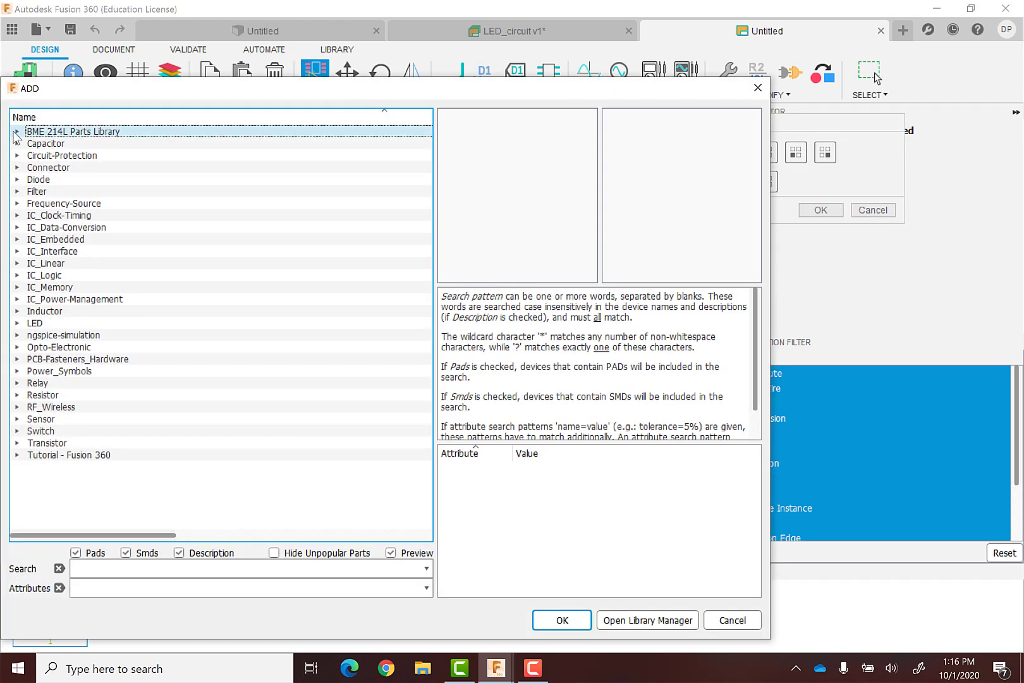
pyautogui.click(17, 132)
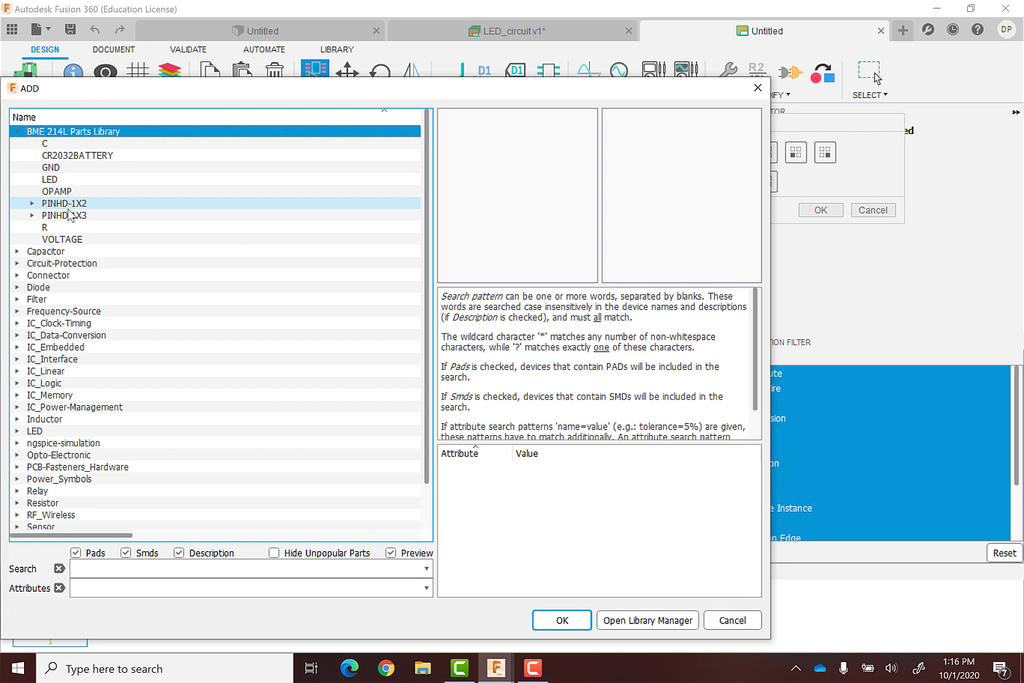
pyautogui.click(70, 156)
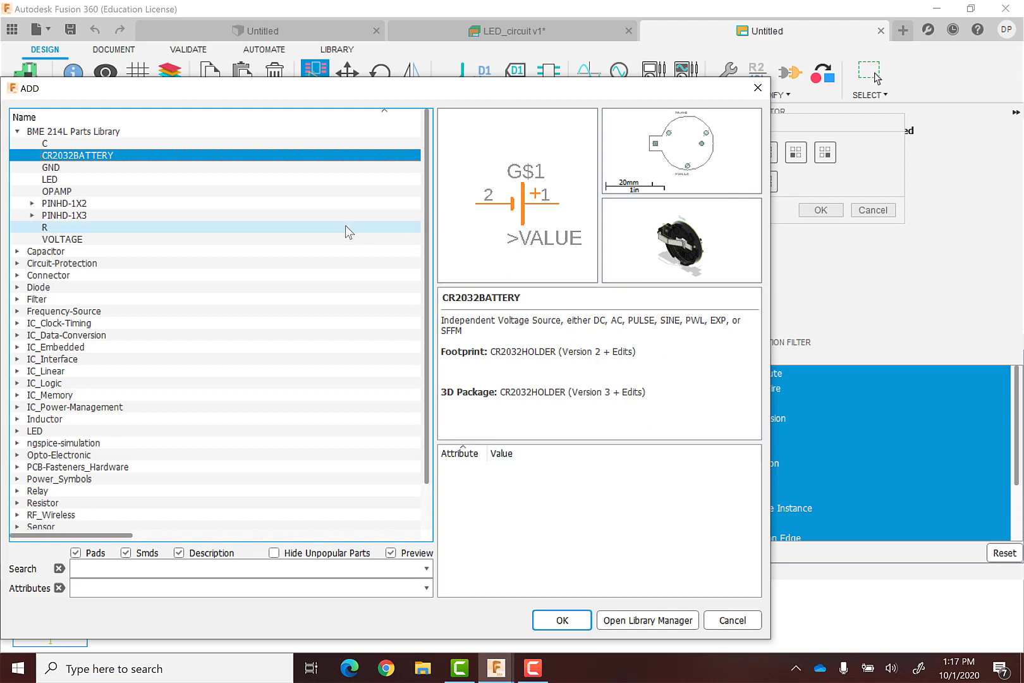
pyautogui.click(563, 612)
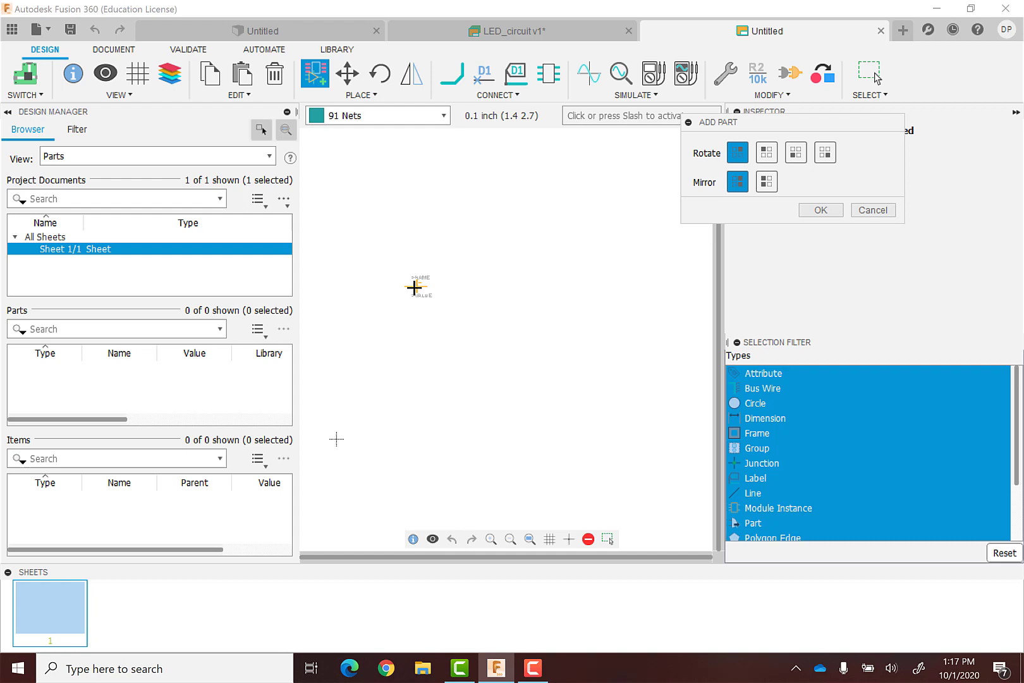
pyautogui.scroll(3, 418, 296)
pyautogui.click(437, 286)
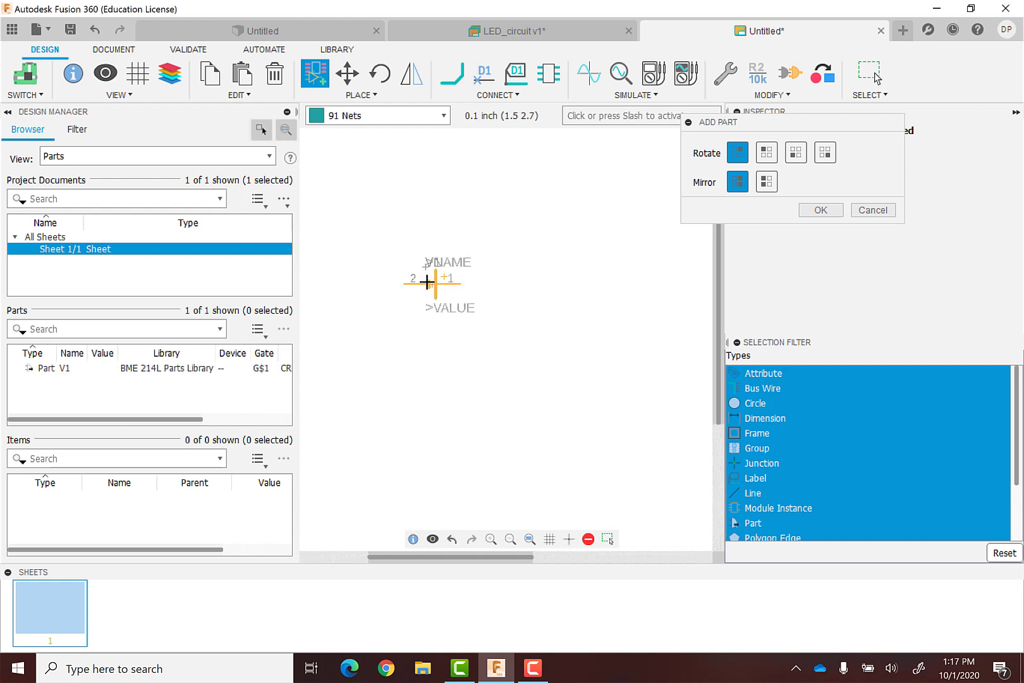
# Step: Finish placing the battery and place a GND ground symbol below it
pyautogui.click(820, 210)
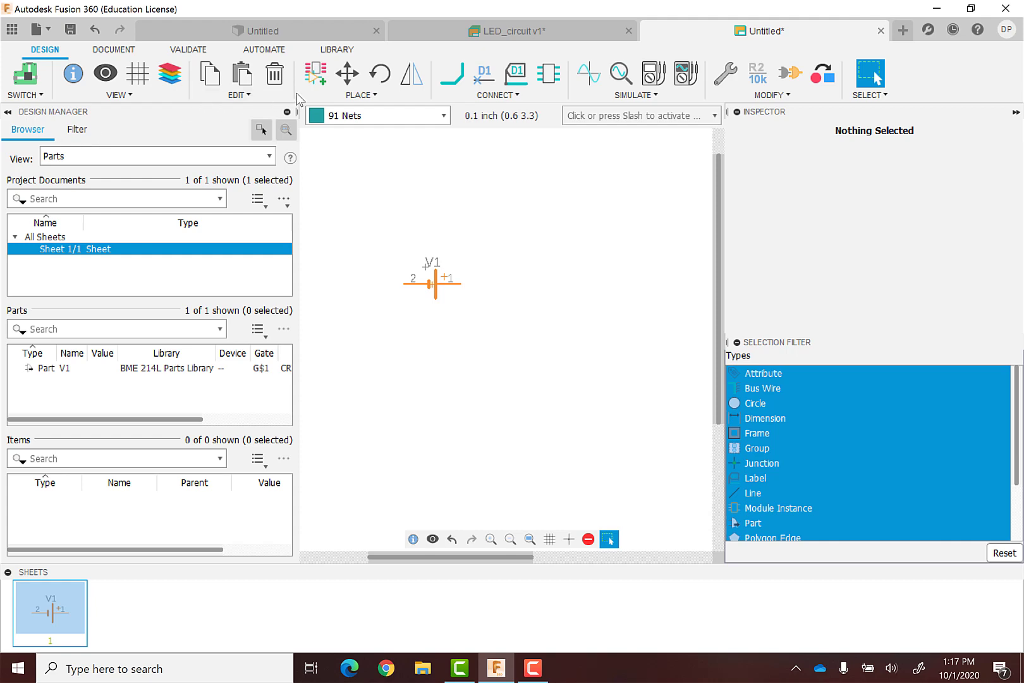
pyautogui.click(314, 77)
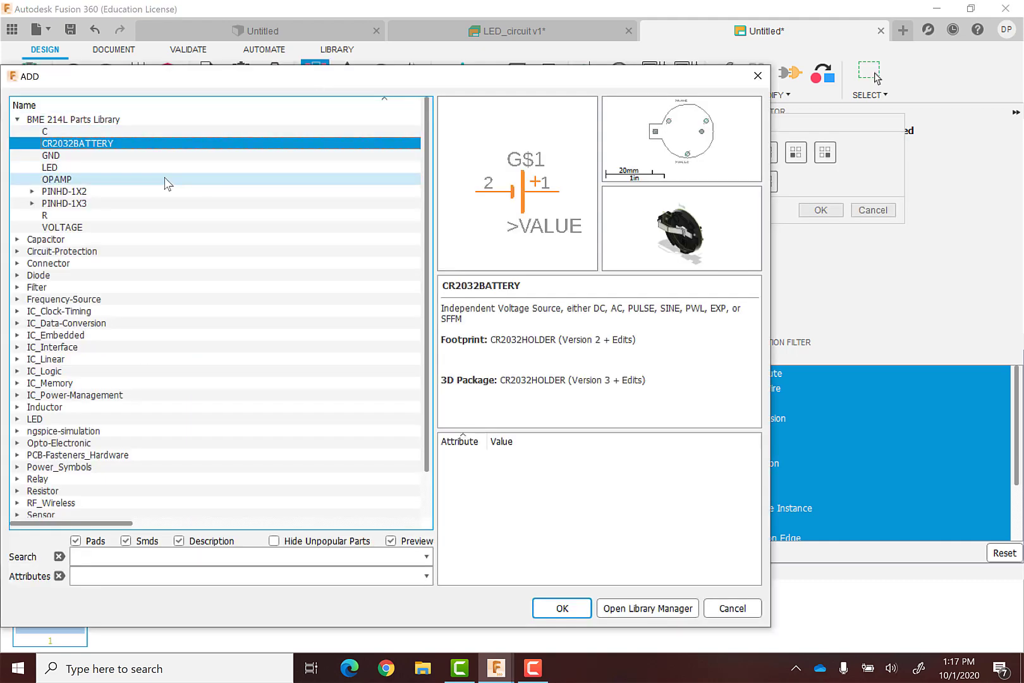
pyautogui.click(93, 162)
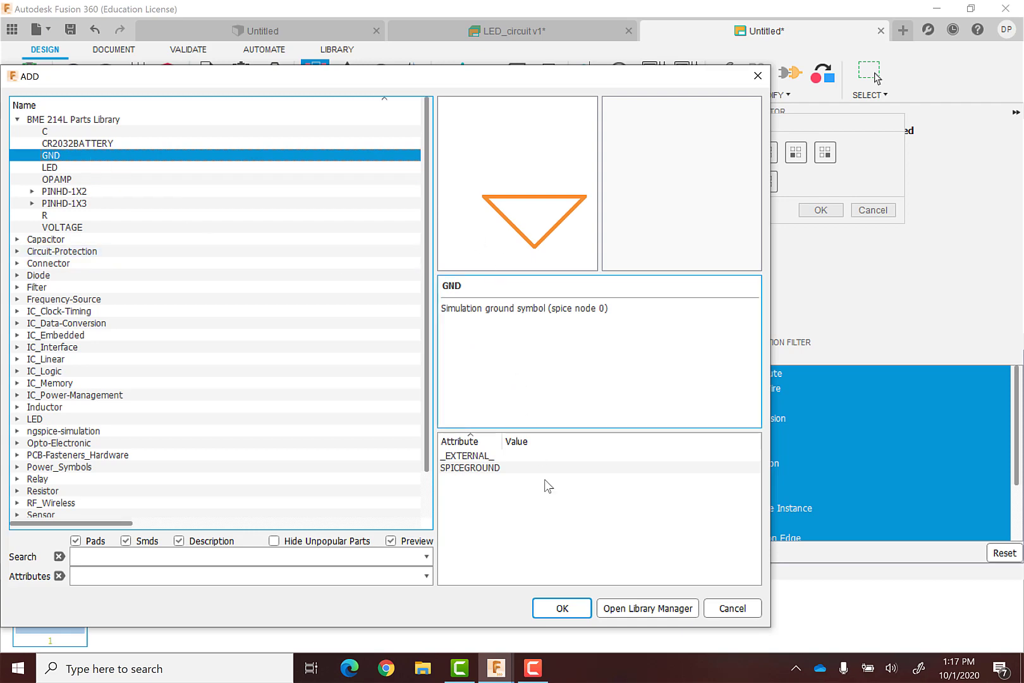
pyautogui.click(577, 611)
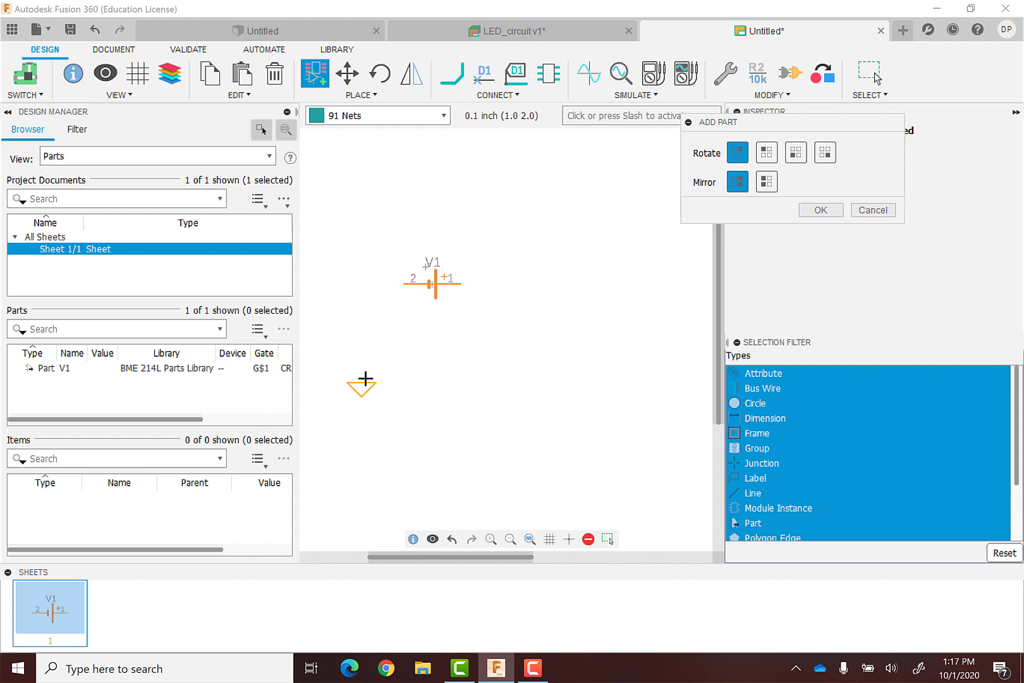
pyautogui.click(365, 379)
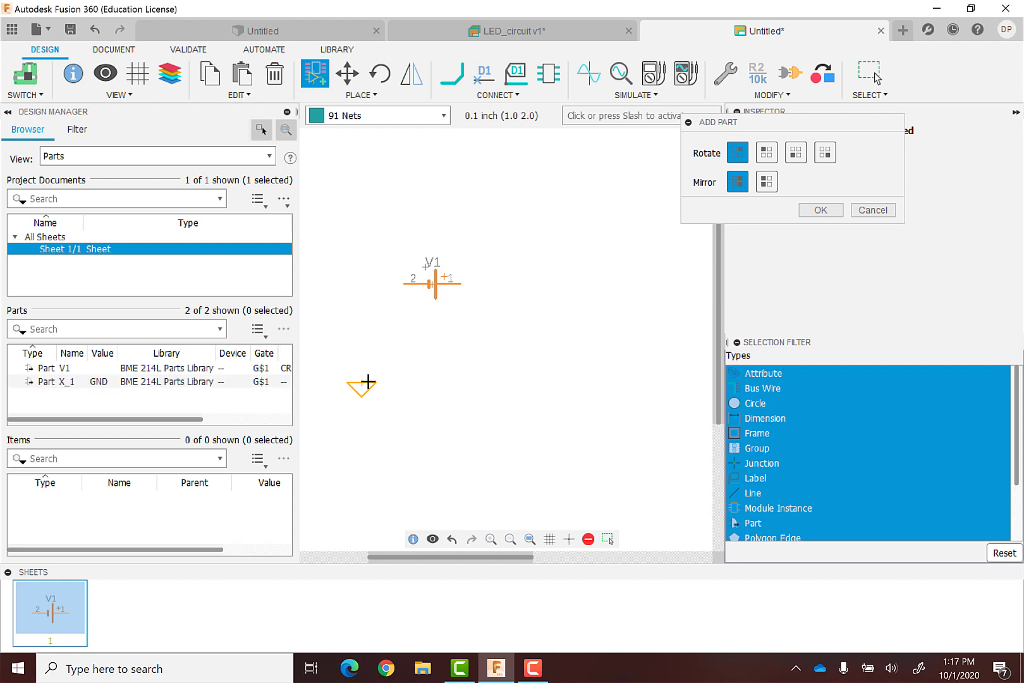
pyautogui.click(821, 211)
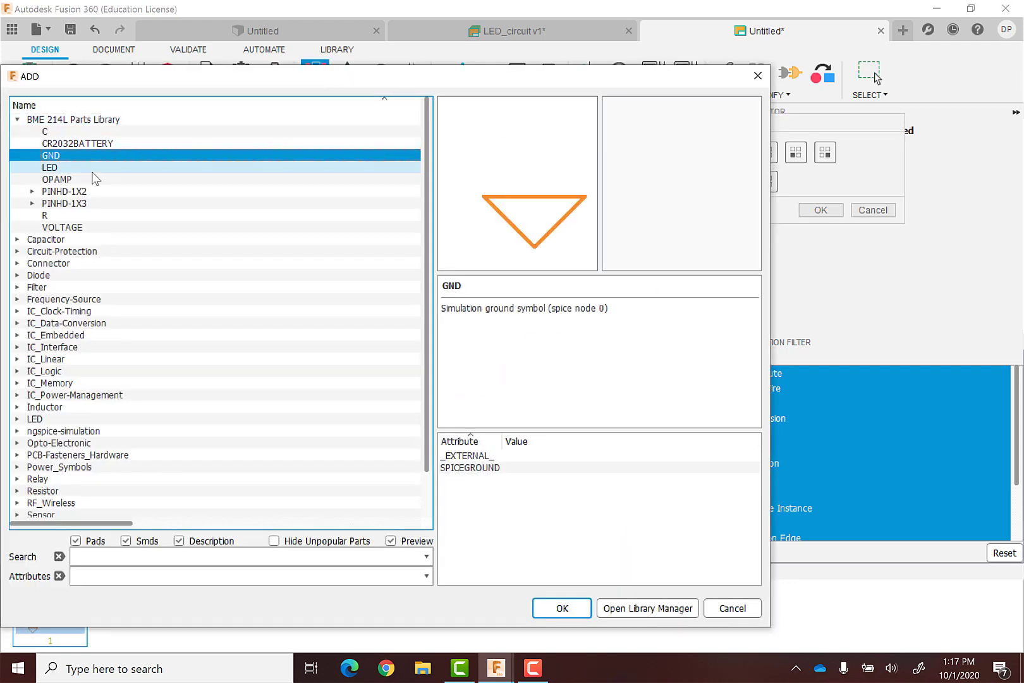
# Step: Add an LED part and place it as D1 to the right of the battery
pyautogui.click(66, 168)
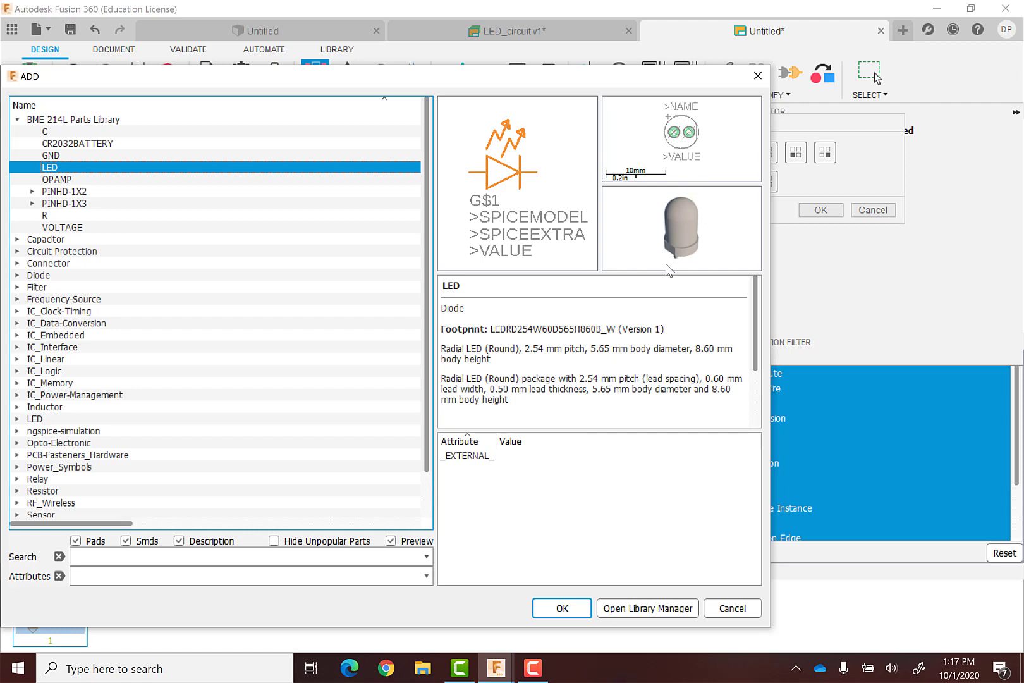
pyautogui.click(561, 608)
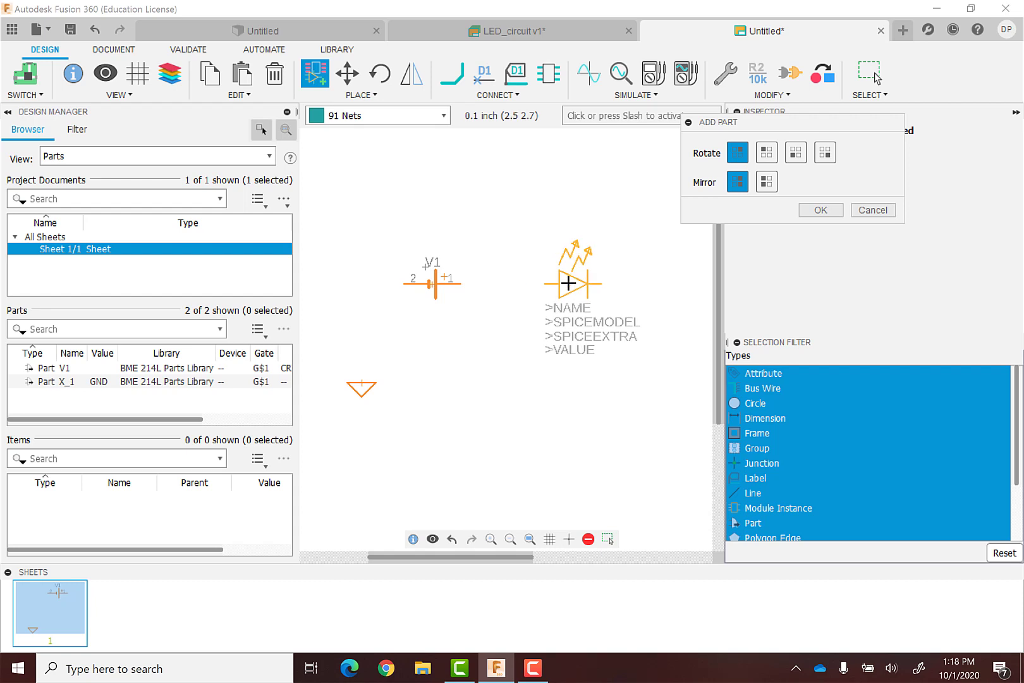
pyautogui.click(568, 283)
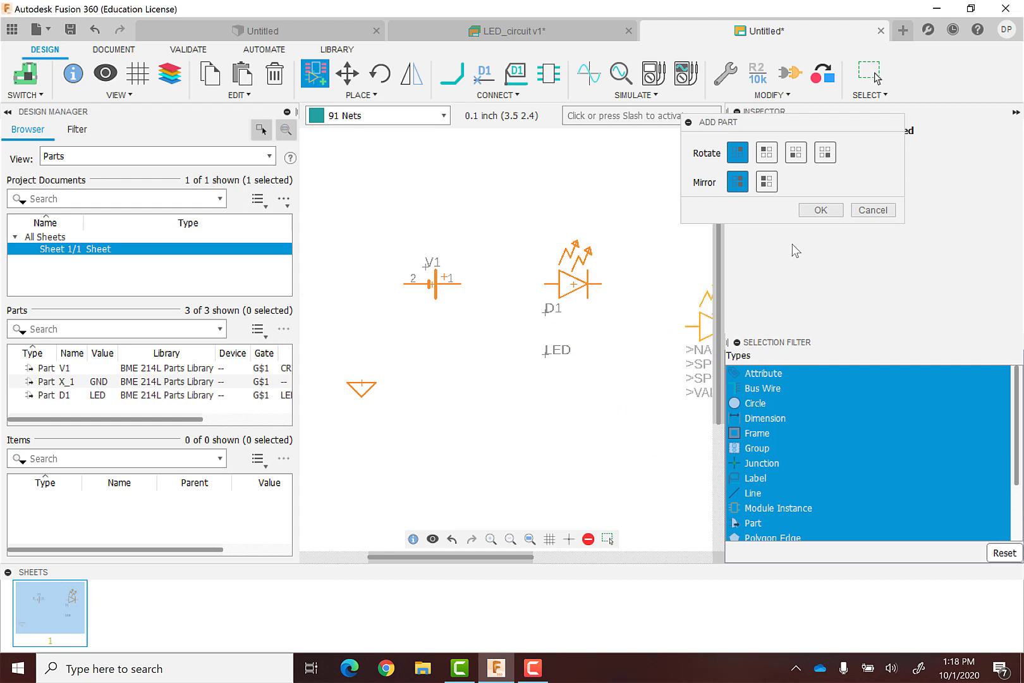
# Step: Add the R resistor part as R1 below the battery and close the Add Part panel
pyautogui.click(830, 210)
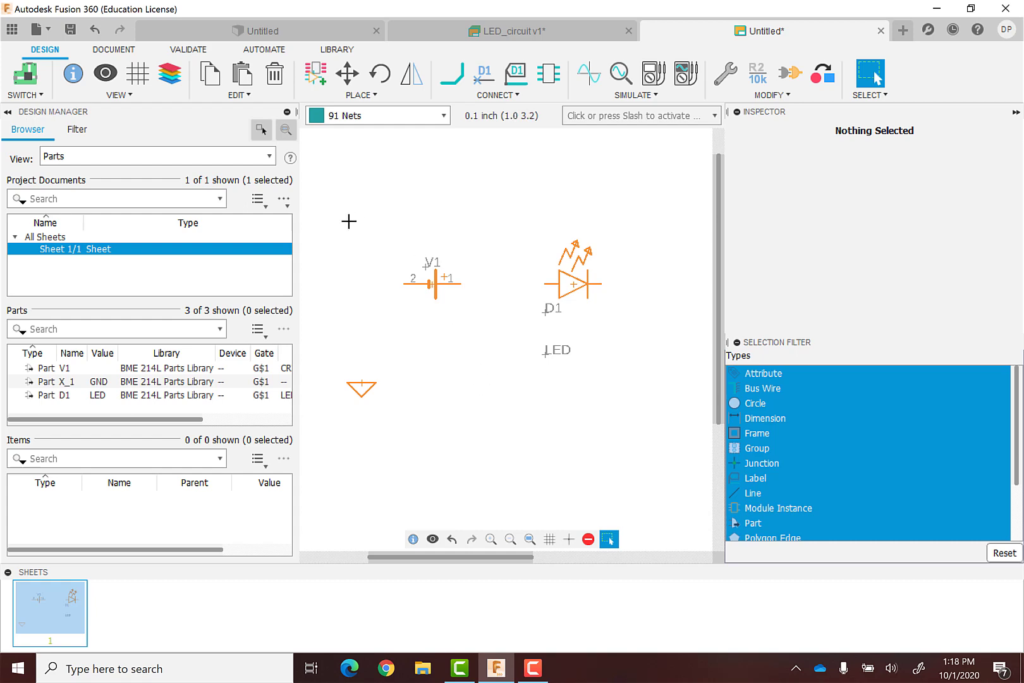
pyautogui.click(318, 82)
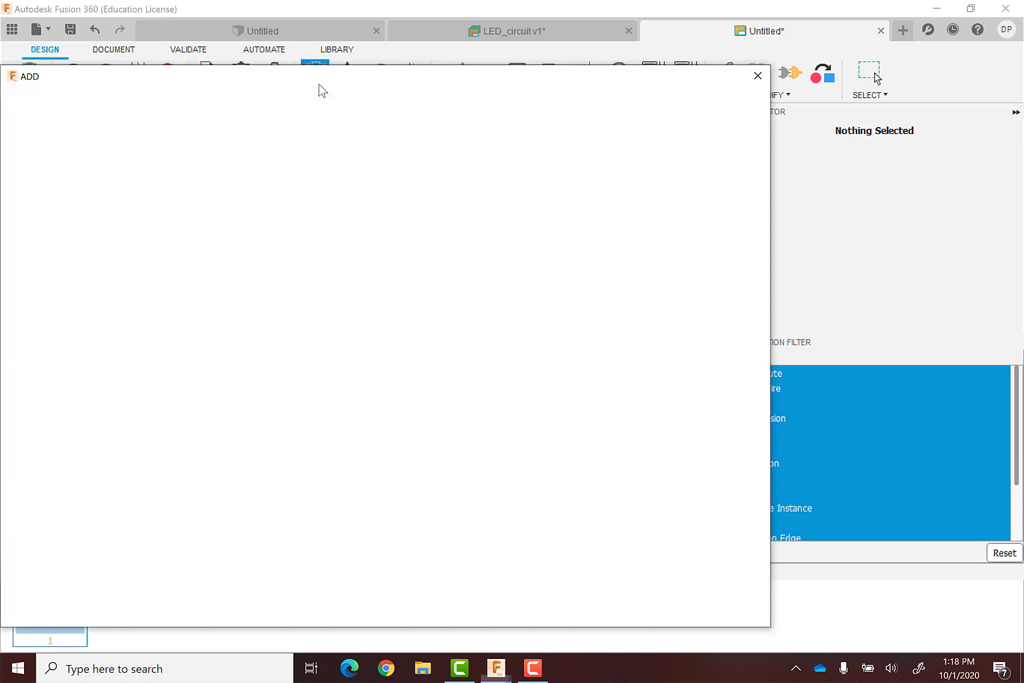
pyautogui.click(45, 215)
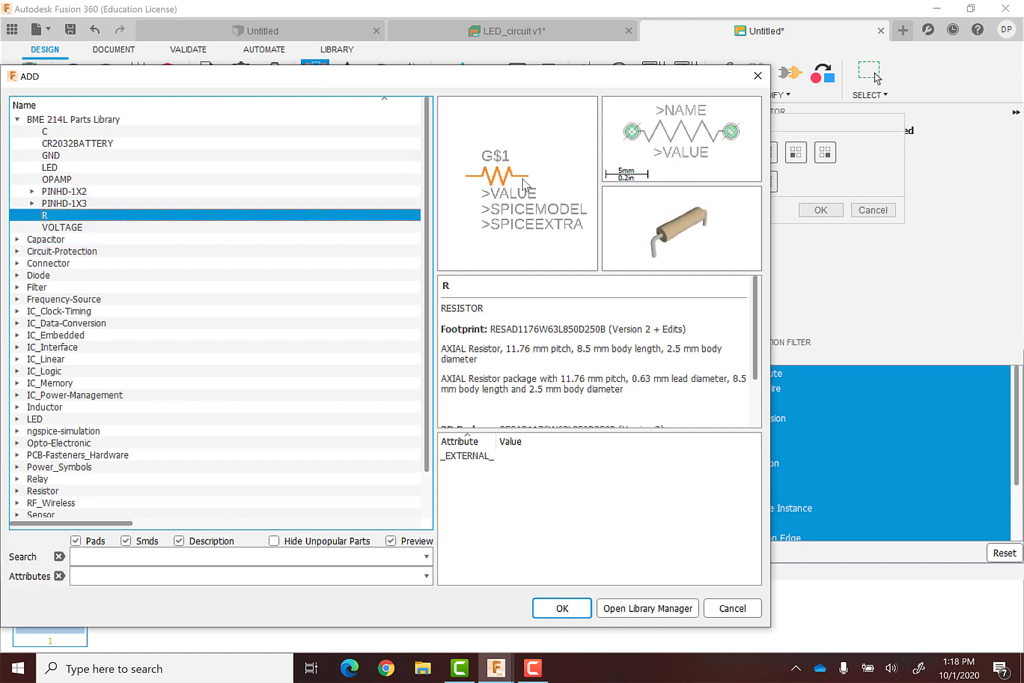
pyautogui.click(562, 609)
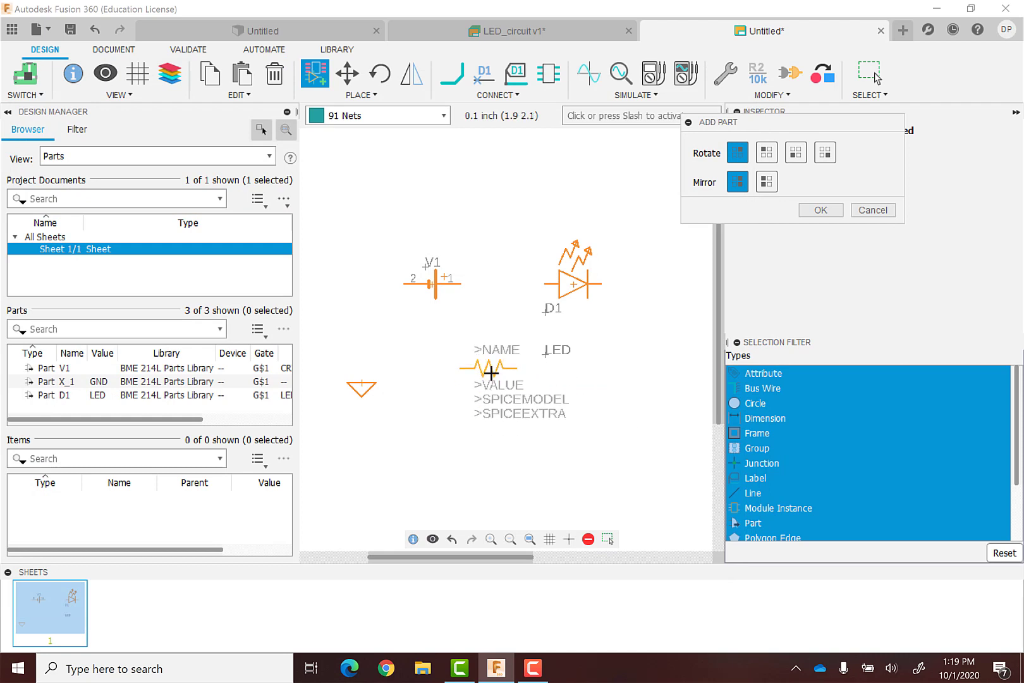
pyautogui.click(488, 368)
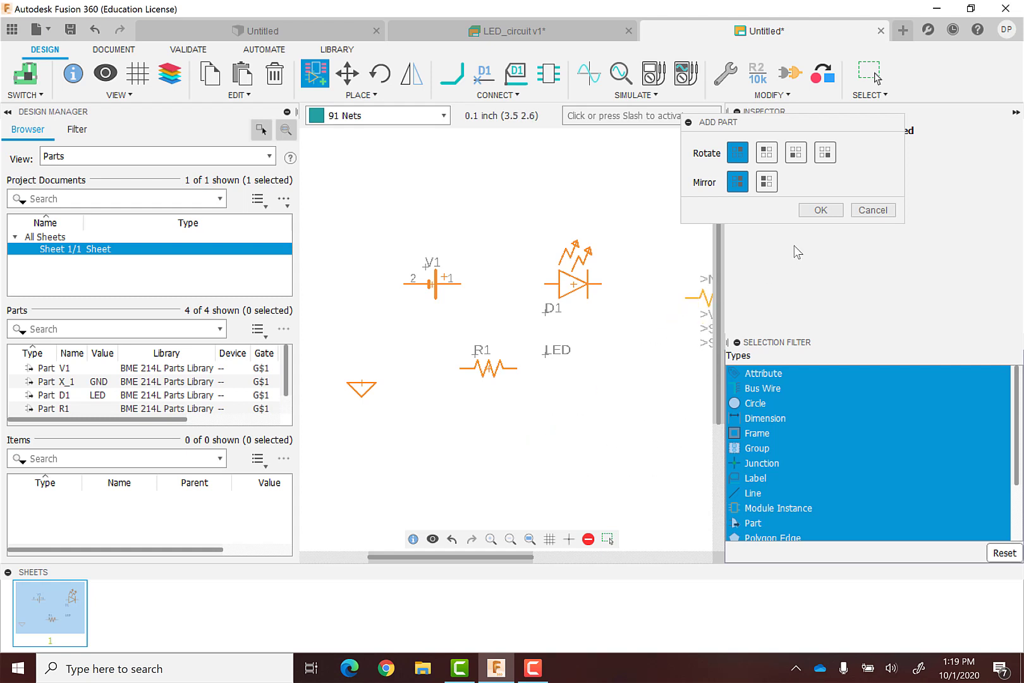
pyautogui.click(820, 210)
# Step: Wire V1 to D1, D1 to R1, R1 back to V1, and merge the ground into the loop
pyautogui.click(452, 73)
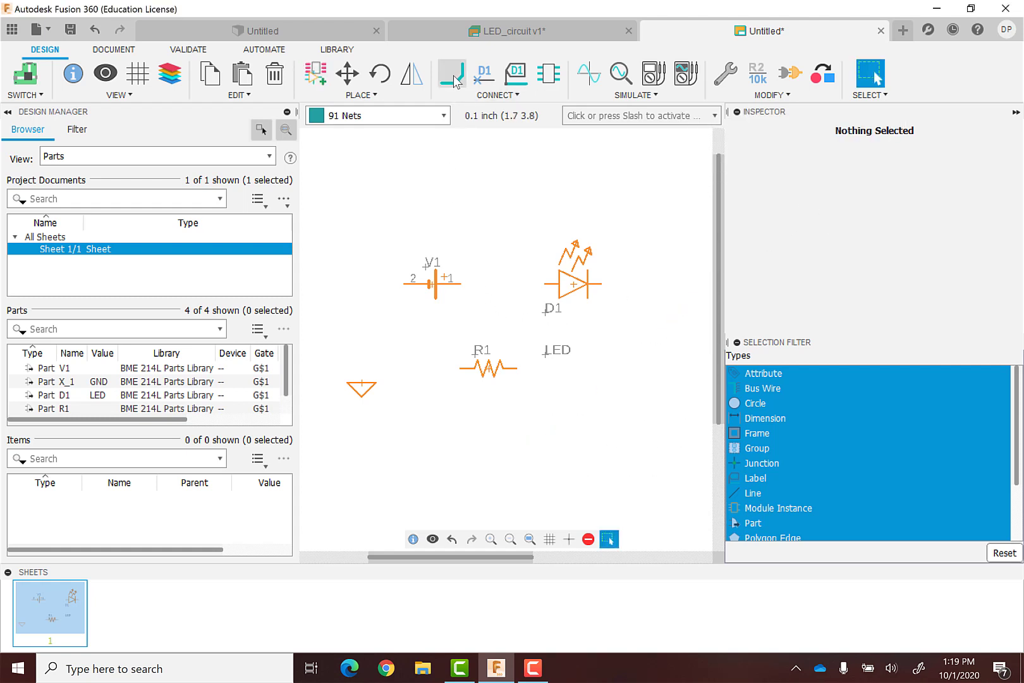
pyautogui.click(463, 282)
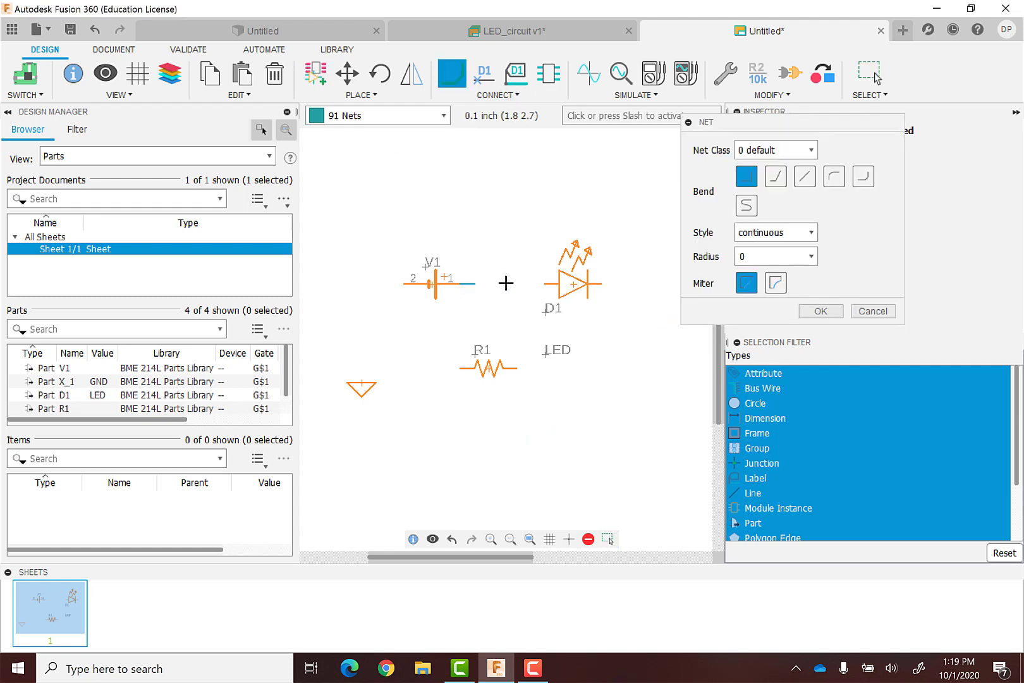
pyautogui.click(545, 284)
pyautogui.click(603, 285)
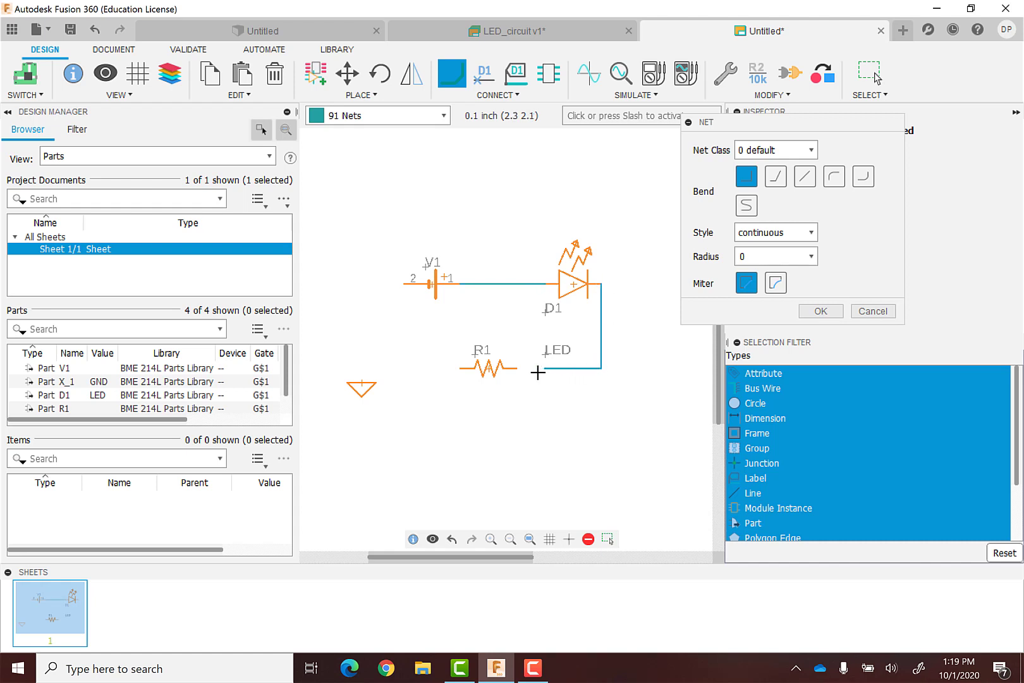
pyautogui.click(517, 367)
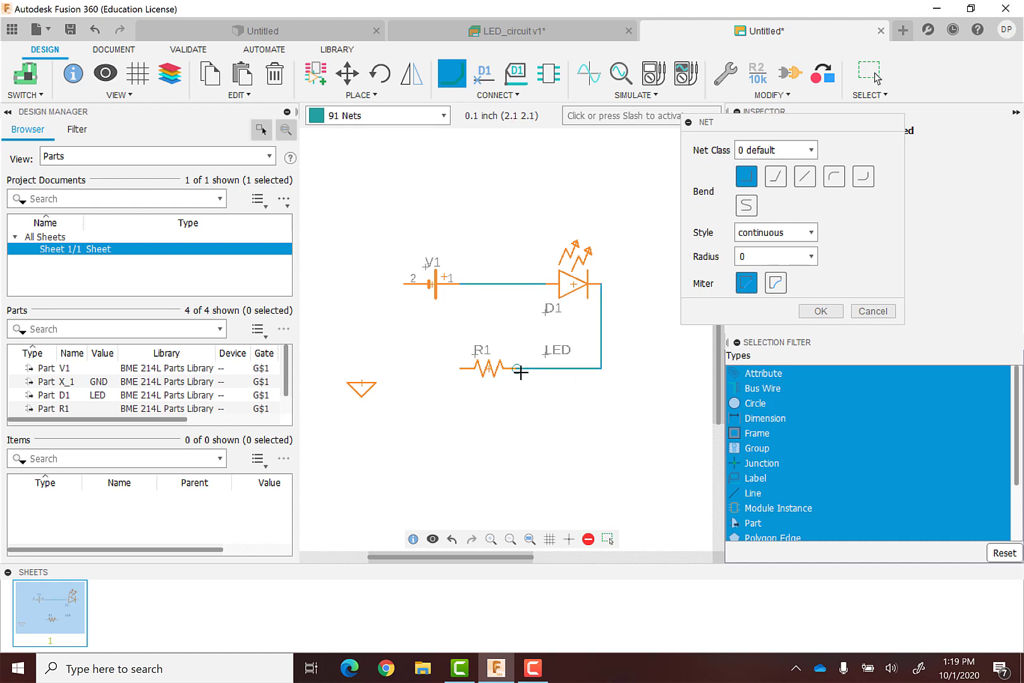
pyautogui.click(461, 367)
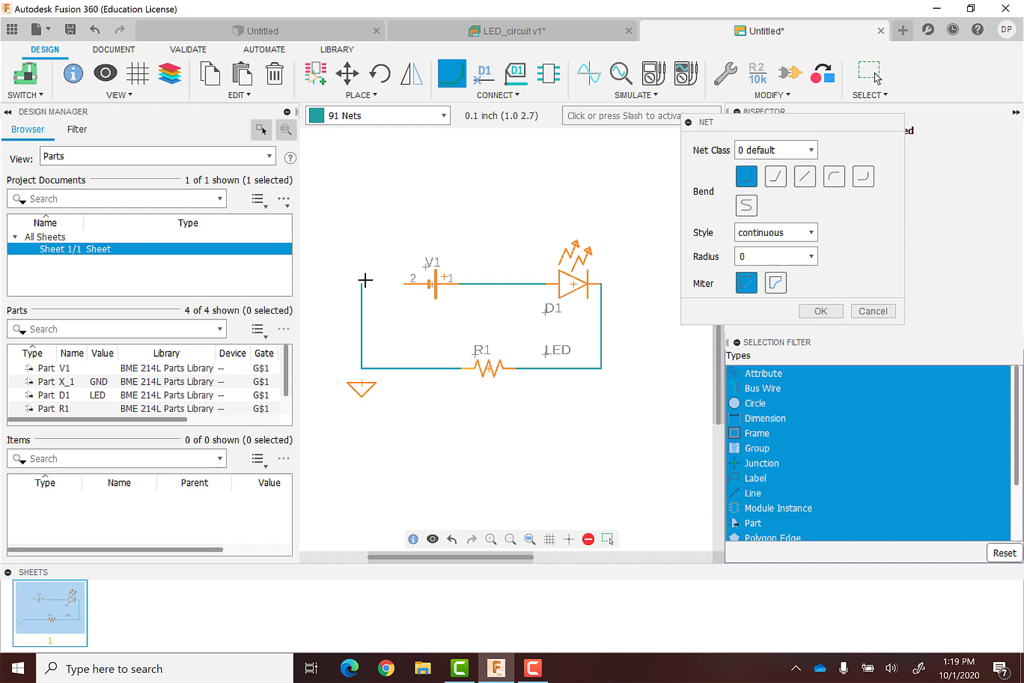
pyautogui.click(405, 284)
pyautogui.click(362, 366)
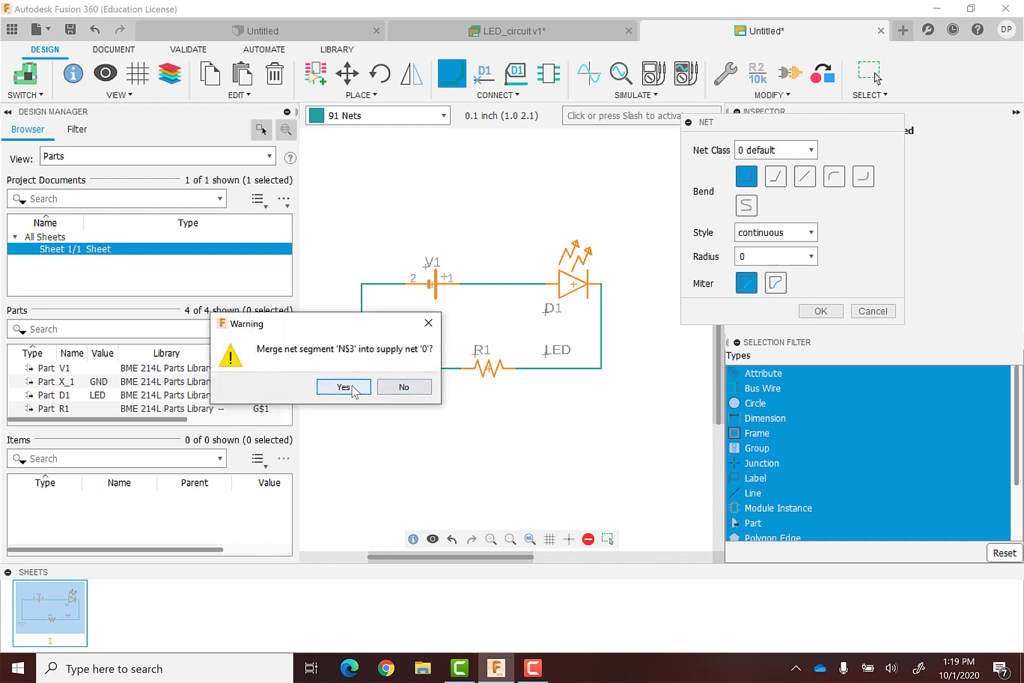
pyautogui.click(343, 388)
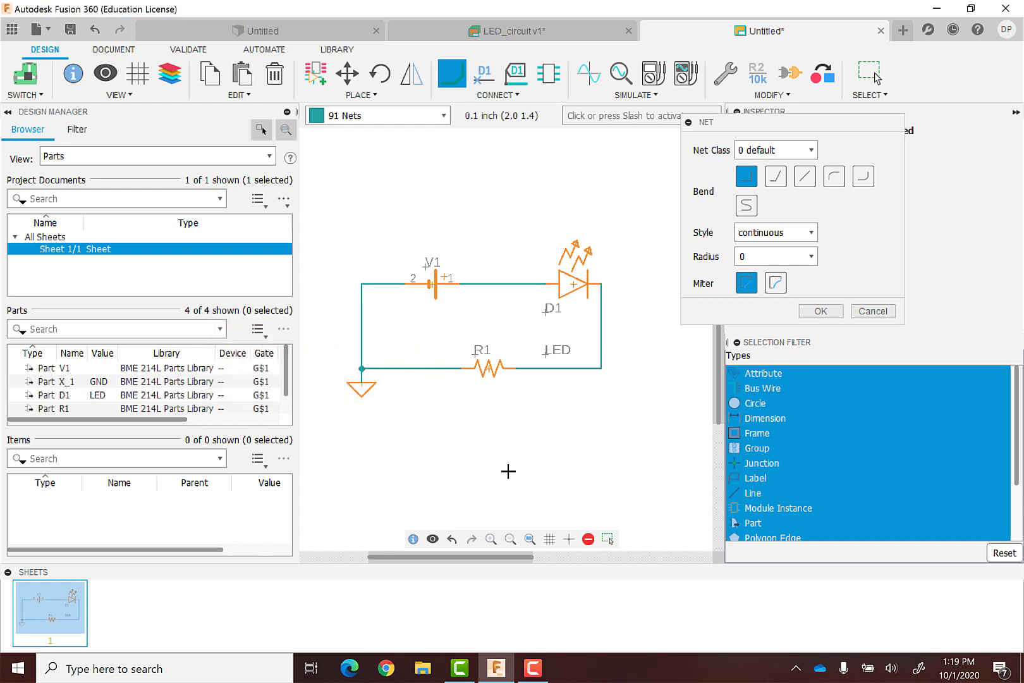
pyautogui.click(816, 311)
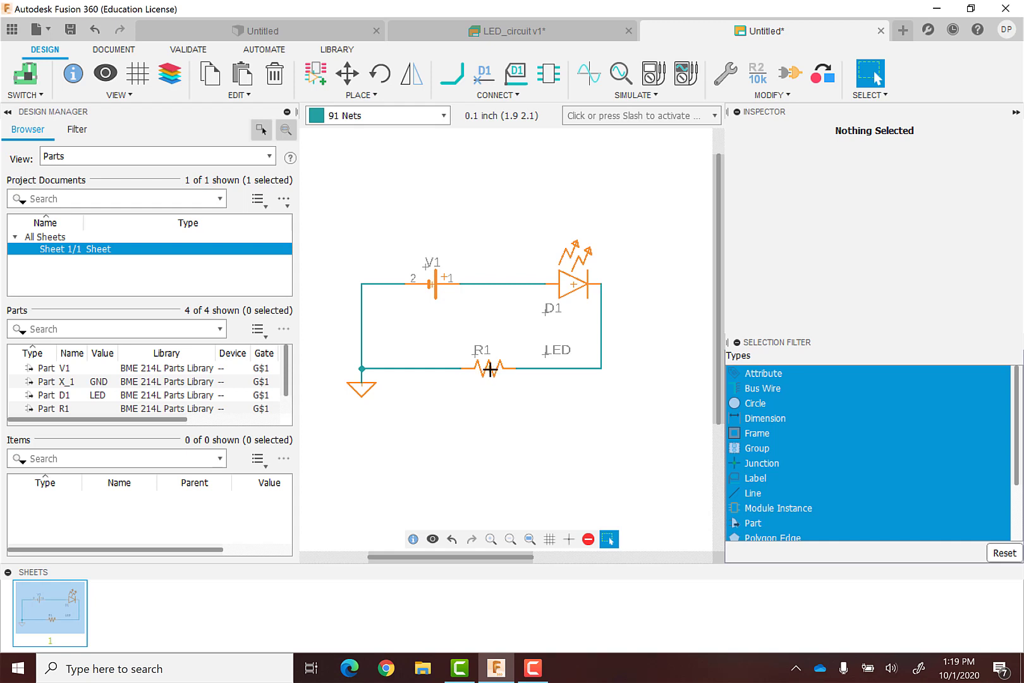
# Step: Select resistor R1 and browse its properties in the Inspector
pyautogui.rightClick(490, 369)
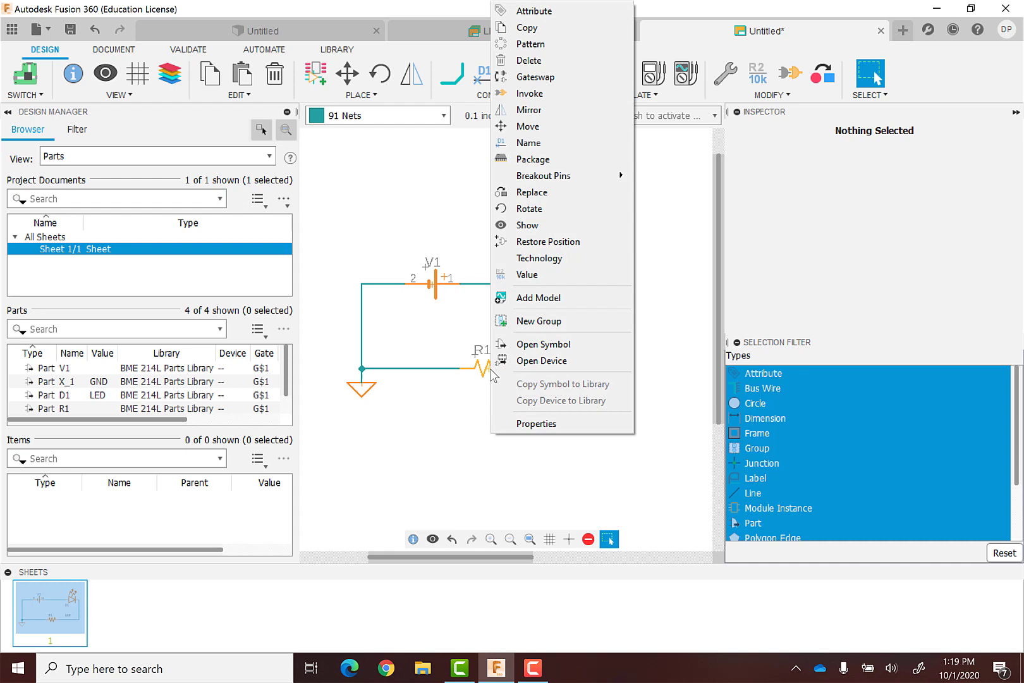
pyautogui.press('Escape')
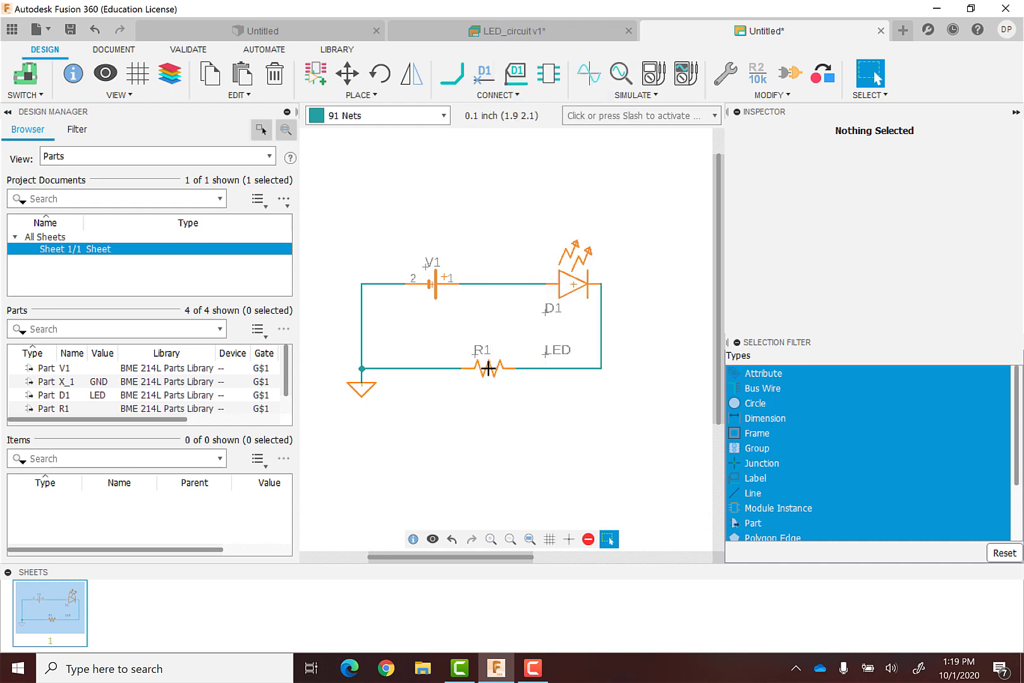
pyautogui.click(488, 369)
pyautogui.scroll(-3, 974, 223)
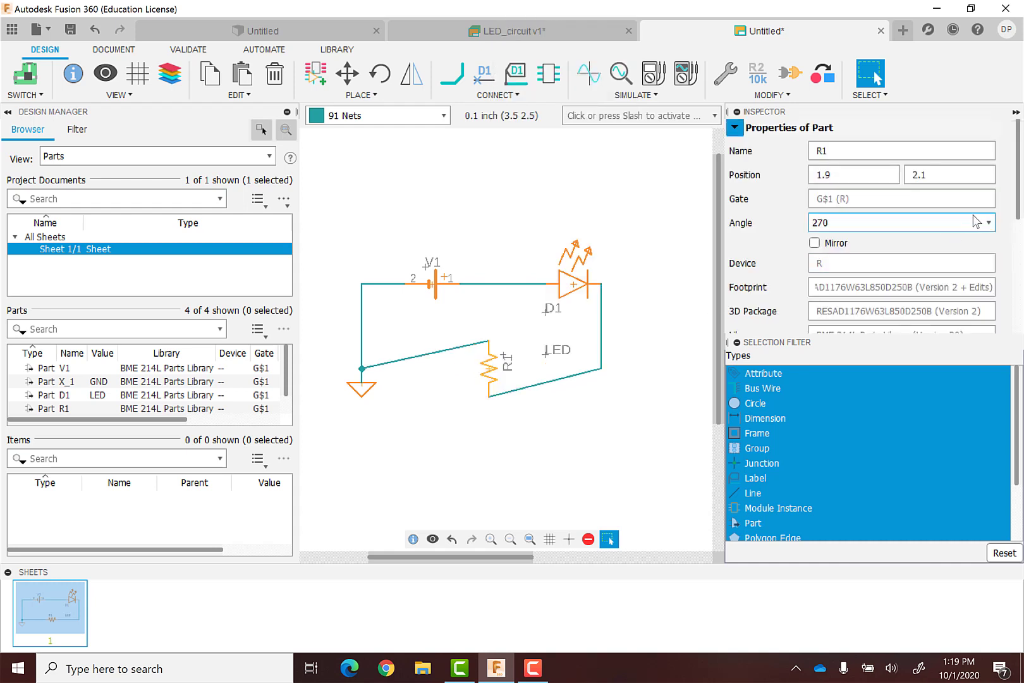
pyautogui.scroll(-3, 976, 222)
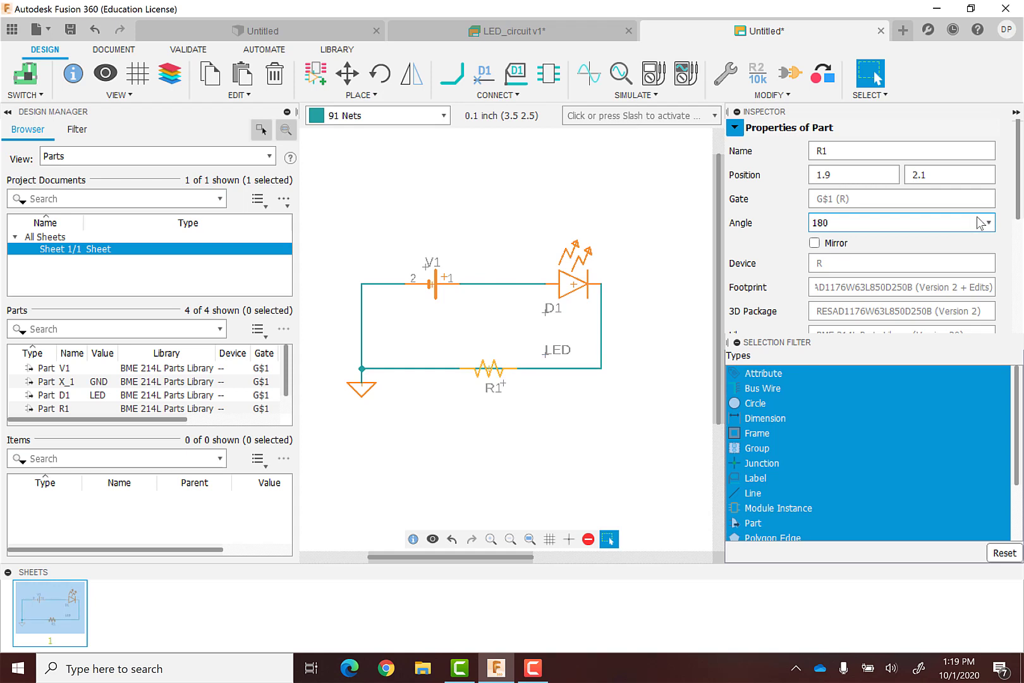
pyautogui.scroll(-1, 931, 221)
pyautogui.scroll(1, 932, 224)
pyautogui.scroll(-1, 974, 201)
pyautogui.scroll(1, 929, 224)
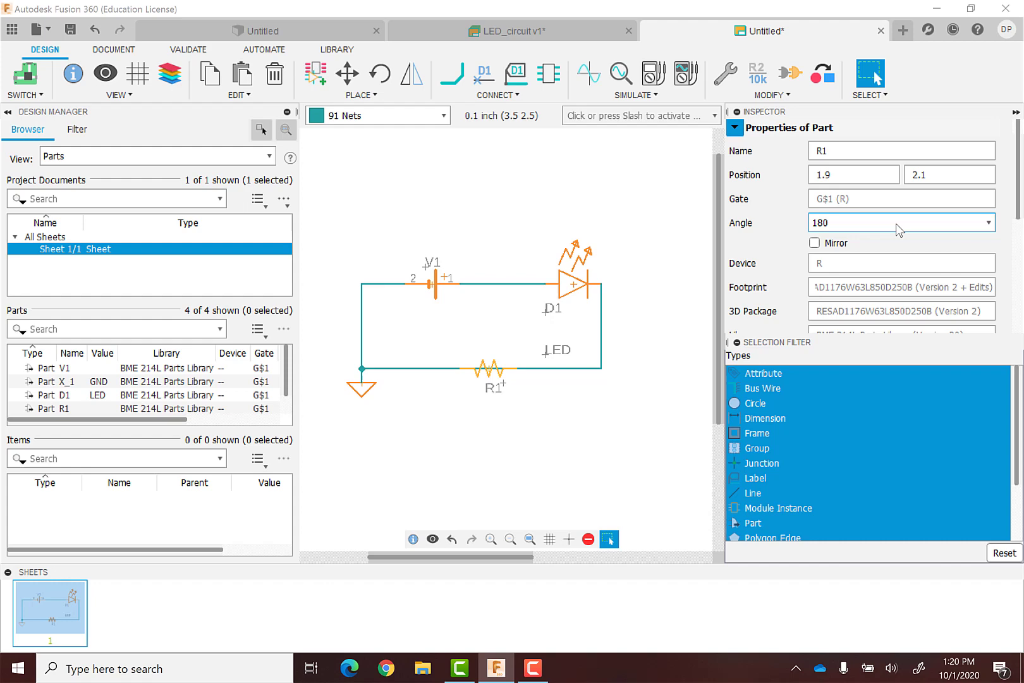
pyautogui.scroll(1, 896, 223)
pyautogui.scroll(1, 896, 223)
pyautogui.scroll(-1, 893, 224)
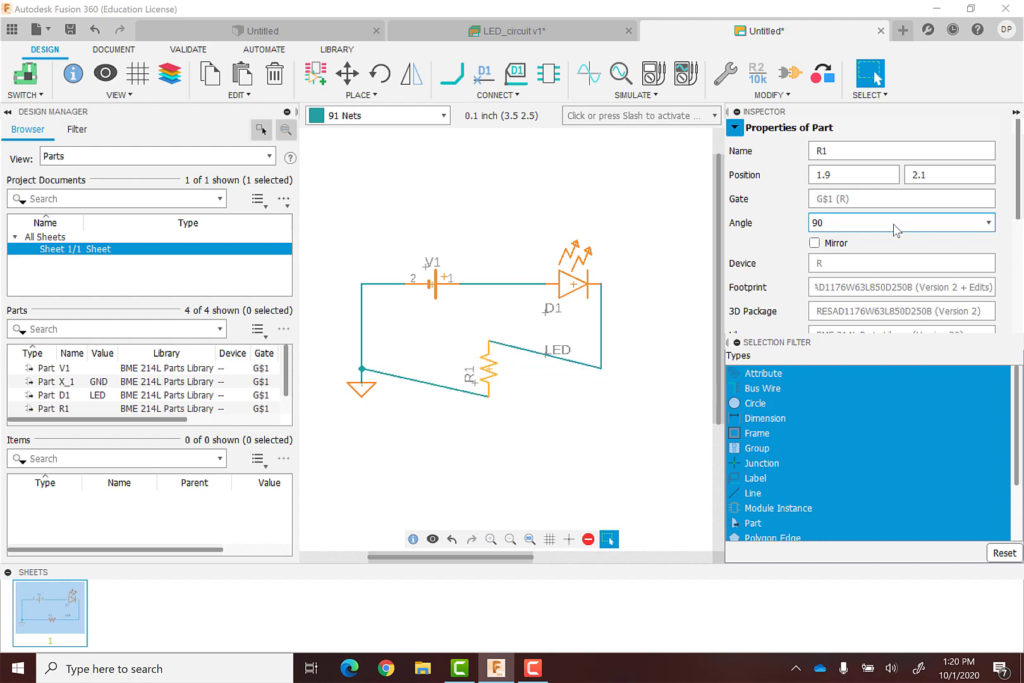
pyautogui.scroll(-1, 893, 224)
pyautogui.scroll(1, 892, 224)
pyautogui.scroll(1, 893, 224)
pyautogui.scroll(-1, 892, 224)
pyautogui.scroll(1, 892, 223)
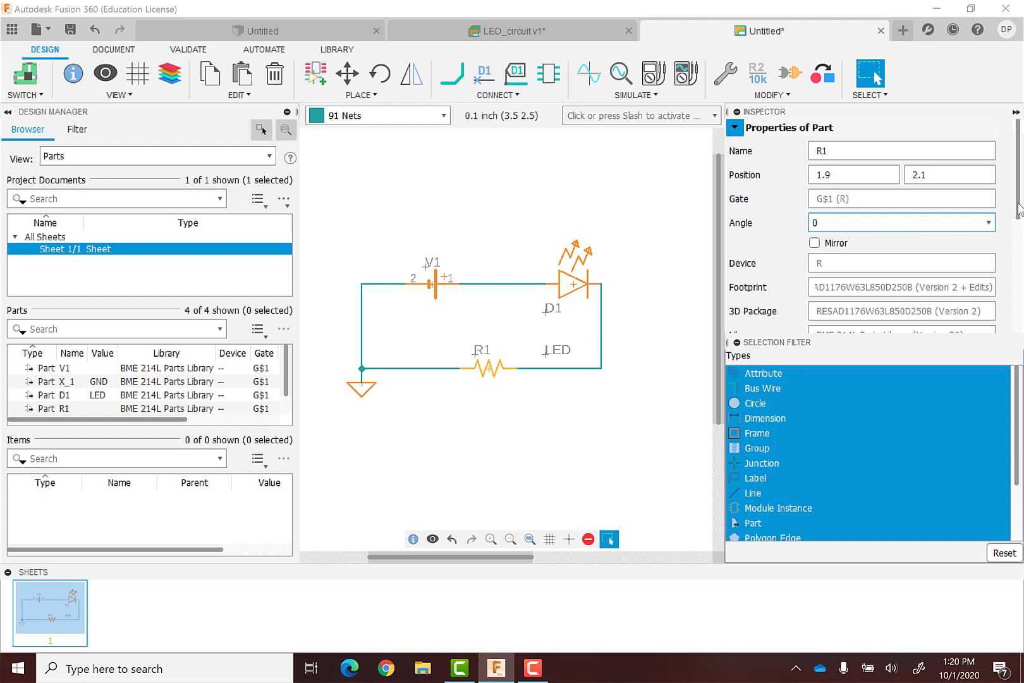
pyautogui.scroll(-1, 1019, 209)
pyautogui.scroll(-1, 1019, 209)
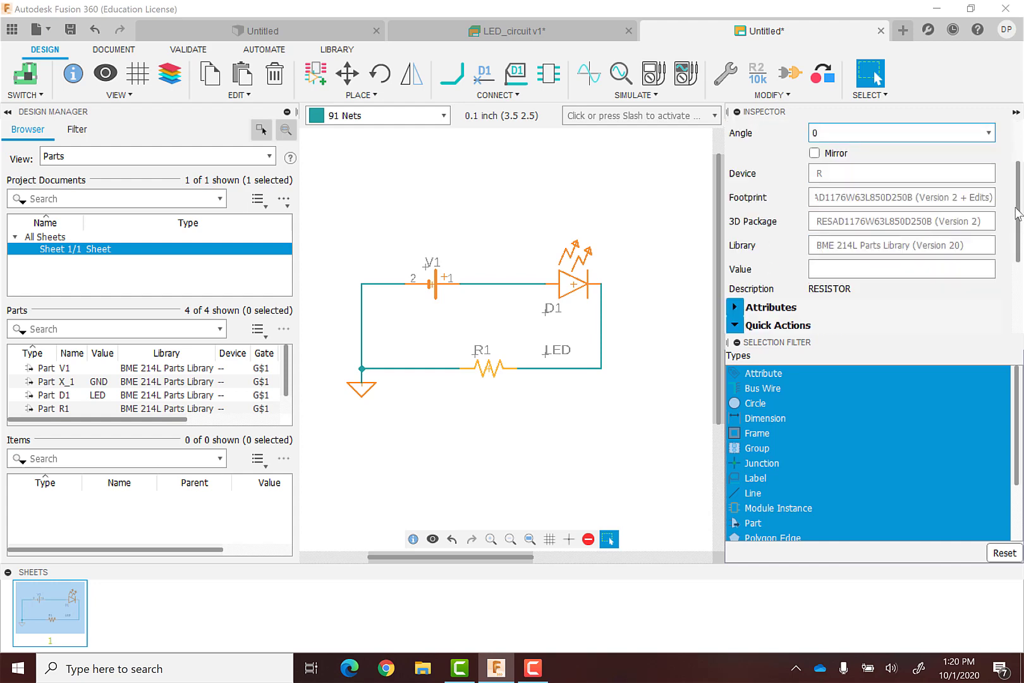
# Step: Set R1's Value to 100 in the Inspector, re-entering it until it commits
pyautogui.click(849, 264)
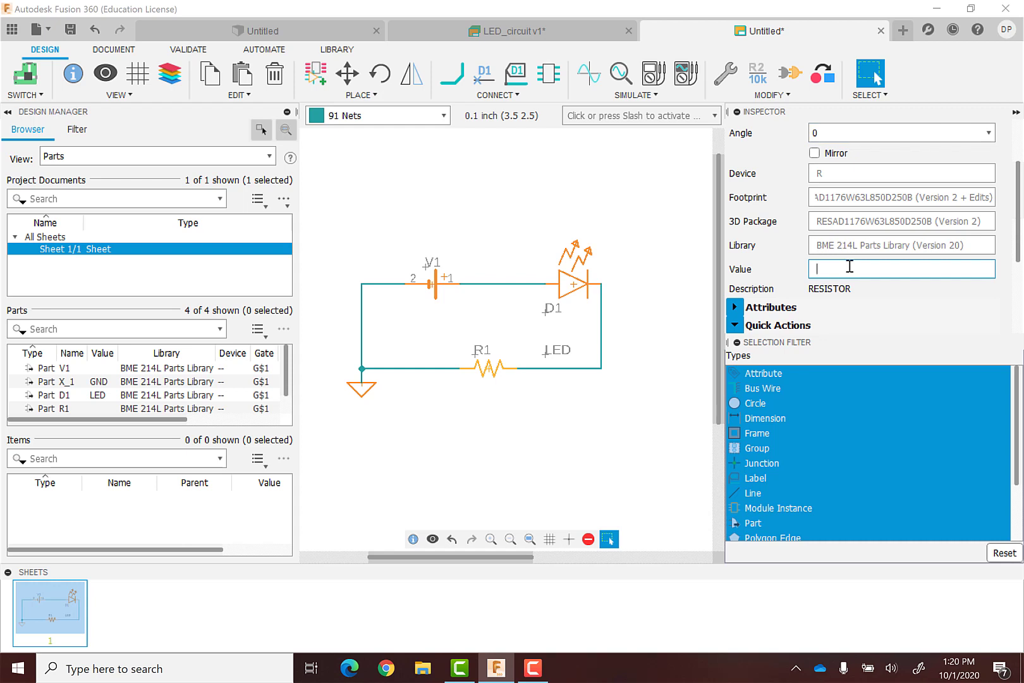
pyautogui.write('100')
pyautogui.click(604, 440)
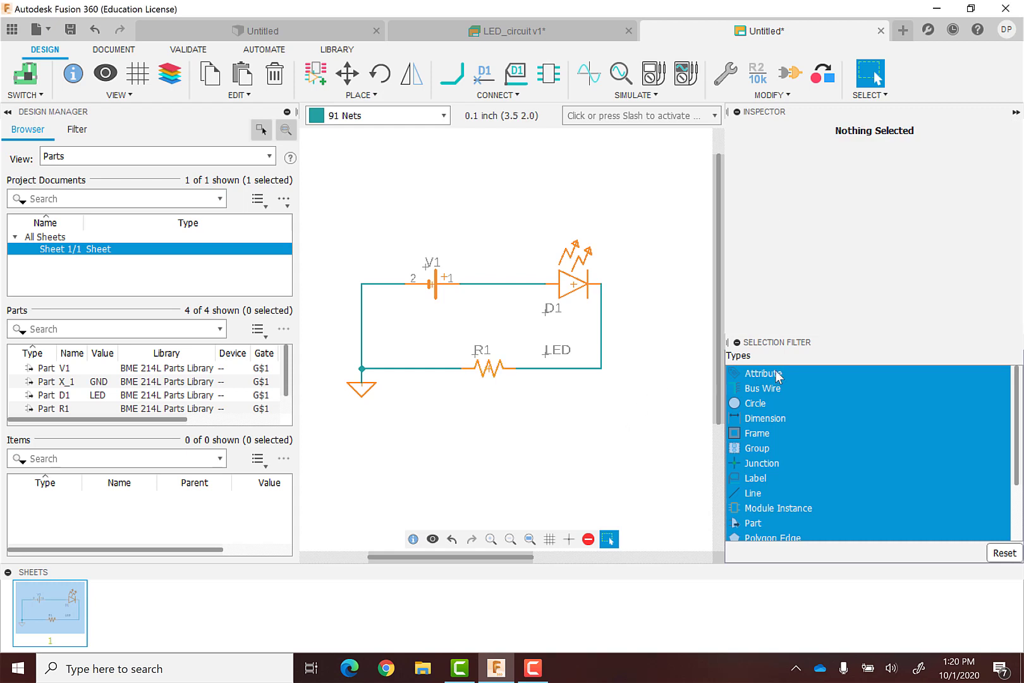
pyautogui.click(489, 369)
pyautogui.scroll(-3, 1001, 293)
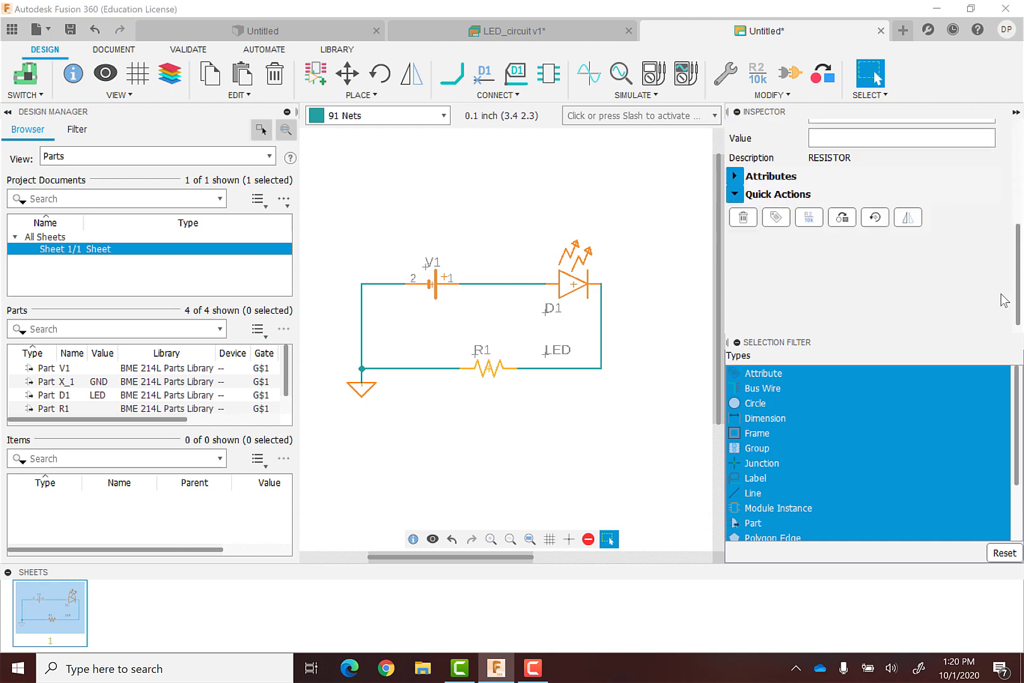
pyautogui.scroll(2, 1000, 303)
pyautogui.click(851, 191)
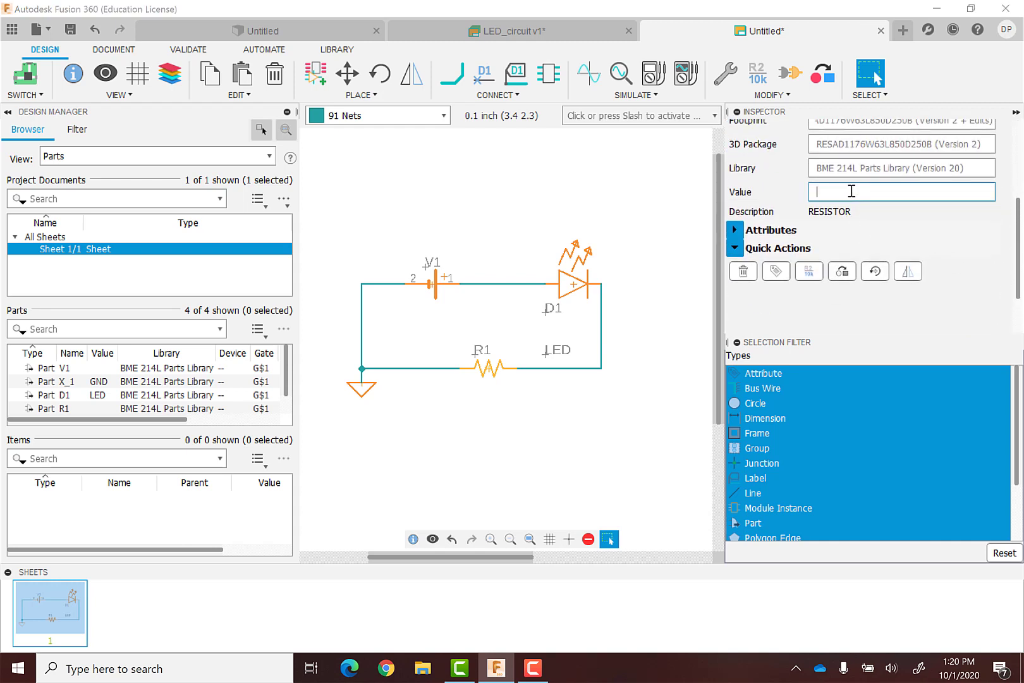
pyautogui.write('100')
pyautogui.press('Return')
pyautogui.press('Escape')
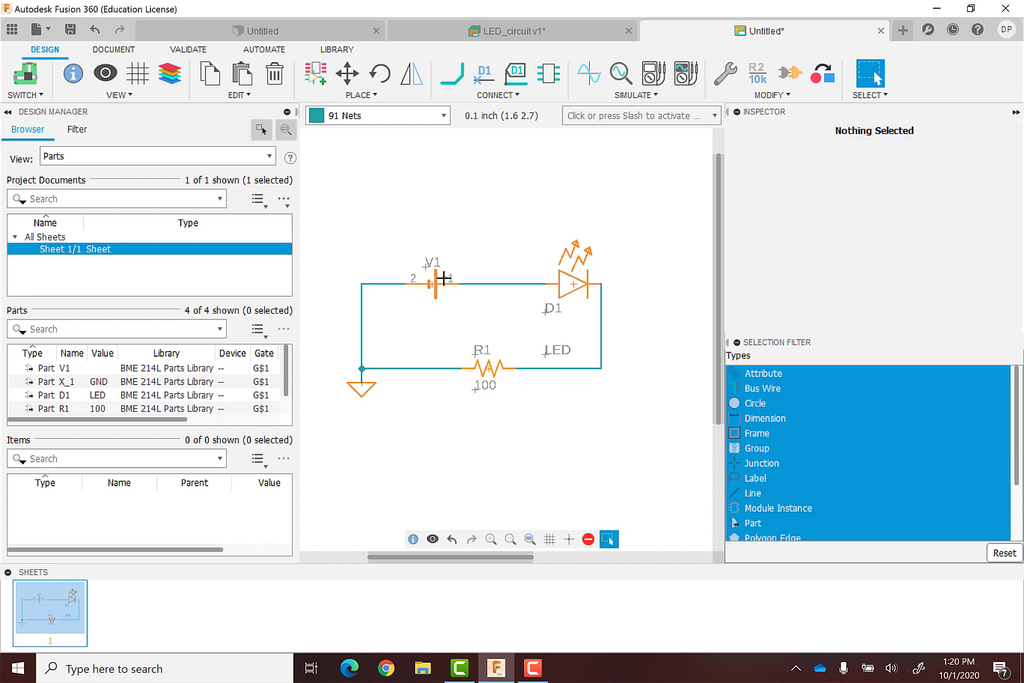
# Step: Set battery V1's Value to 3.0V in the Inspector
pyautogui.click(435, 285)
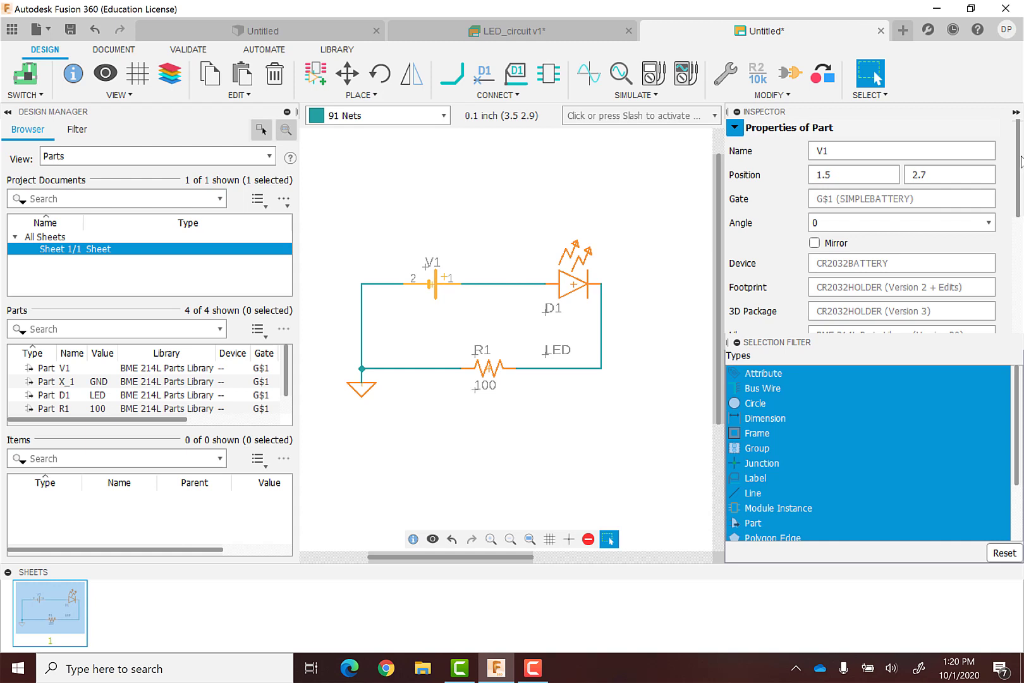
pyautogui.moveTo(1021, 165); pyautogui.dragTo(1010, 227)
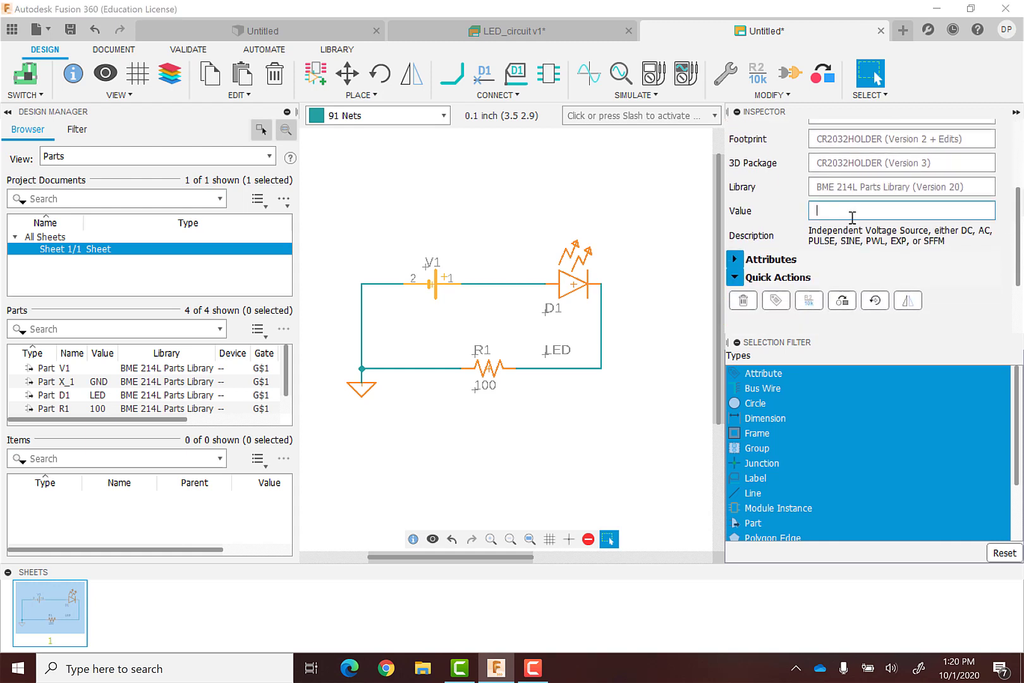
pyautogui.write('3.0V')
pyautogui.press('Return')
# Step: Review V1's Analog Source Setup for the 3.0V DC source, then close it
pyautogui.rightClick(433, 285)
pyautogui.click(479, 319)
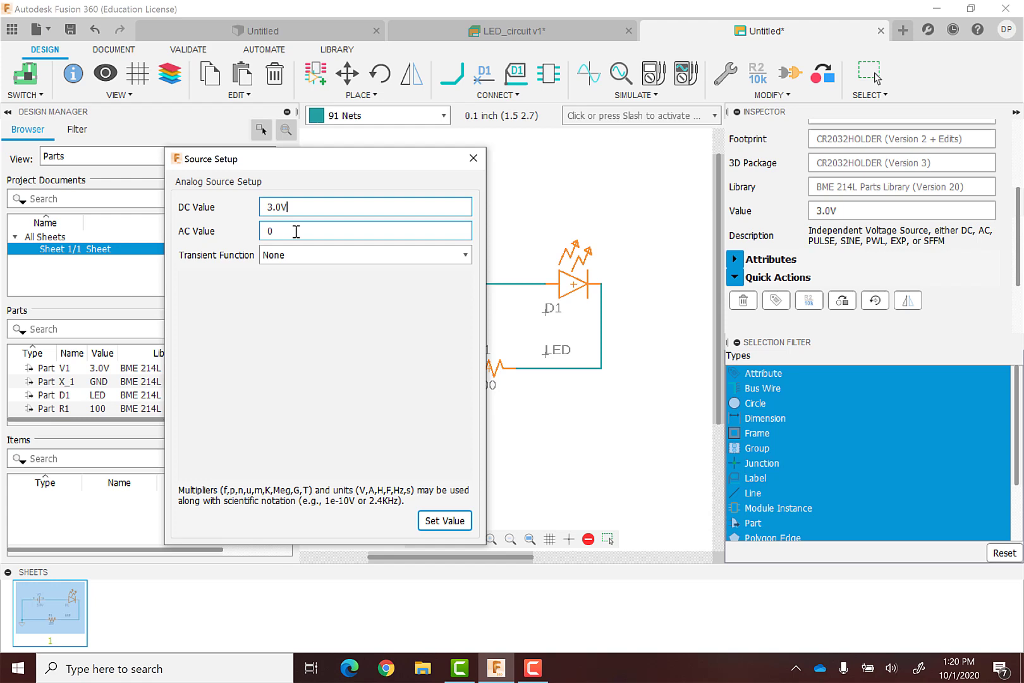
pyautogui.click(473, 159)
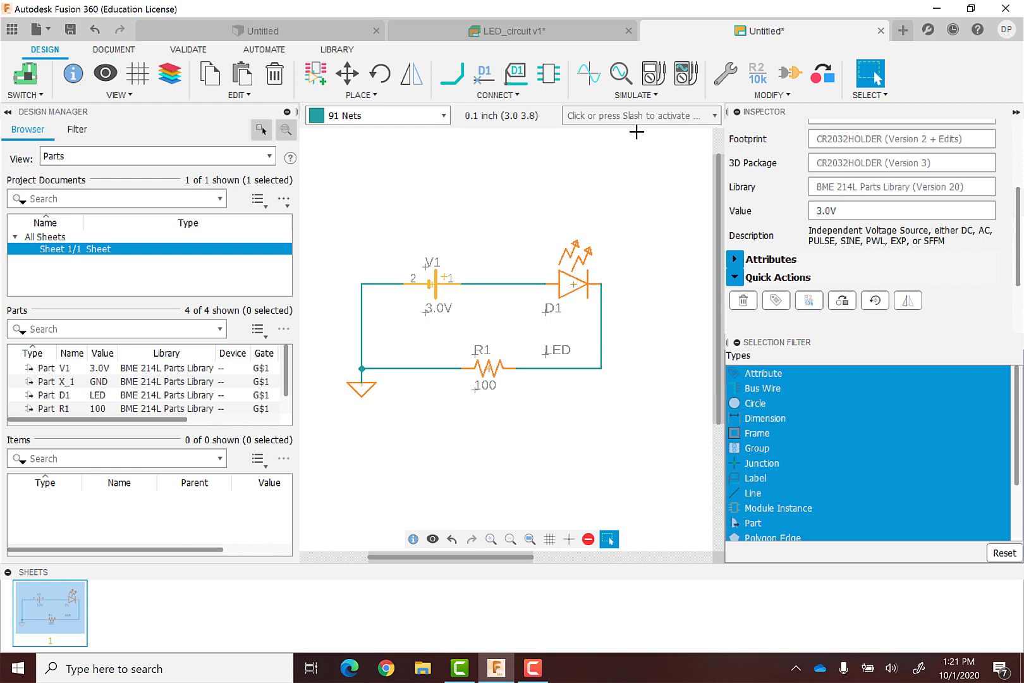
# Step: Attach a voltage probe to the LED–R1 net and place its V(N$2) label
pyautogui.click(649, 83)
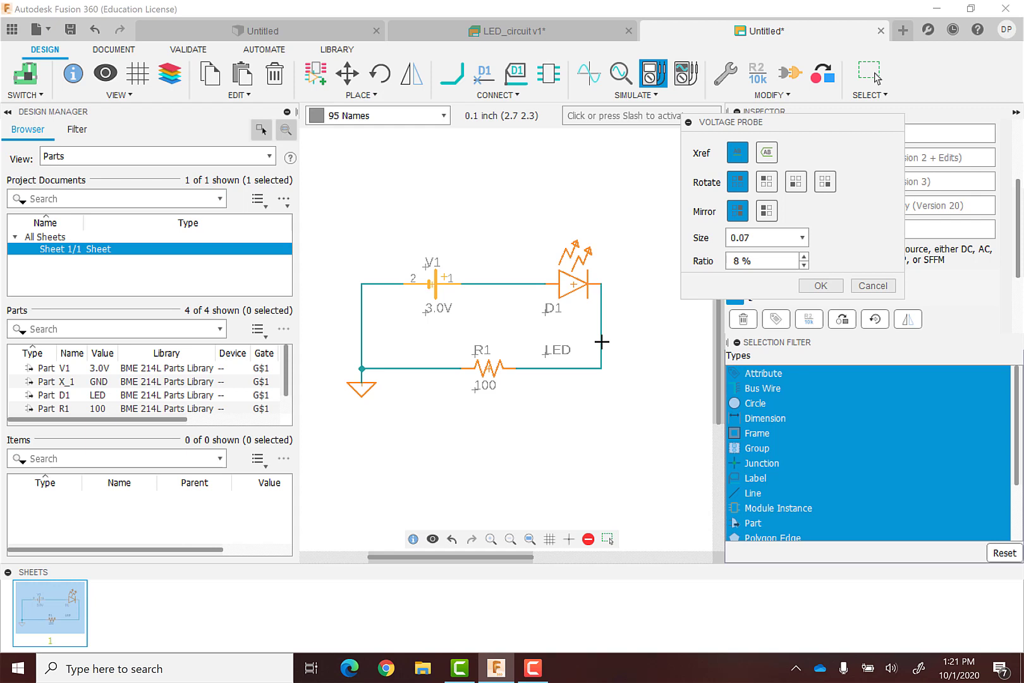
pyautogui.click(601, 368)
pyautogui.click(645, 339)
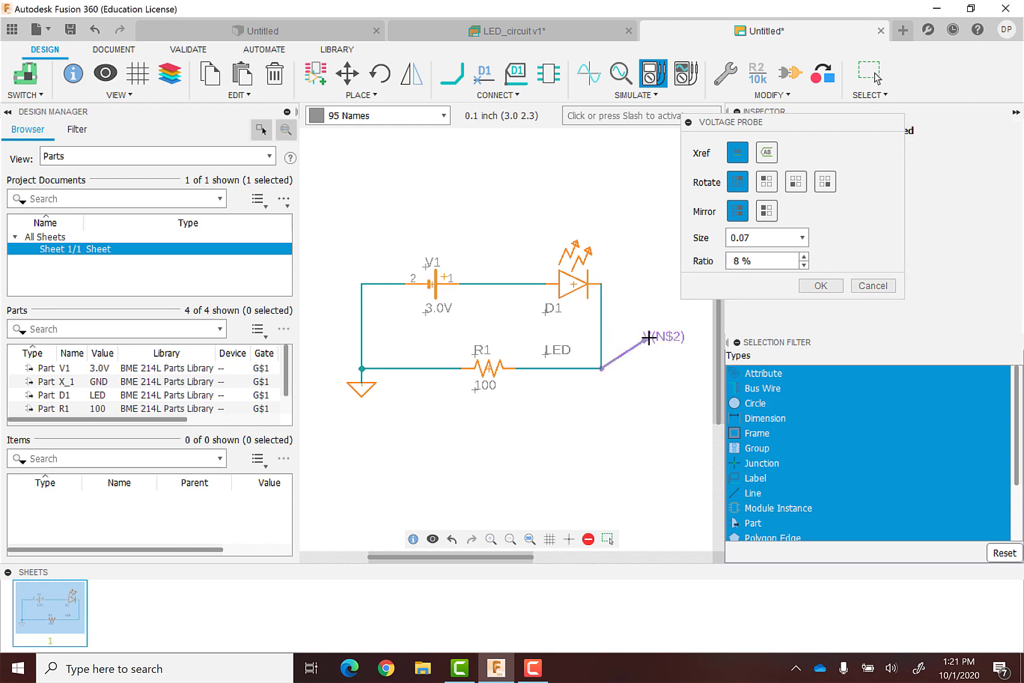
pyautogui.click(819, 286)
pyautogui.press('Escape')
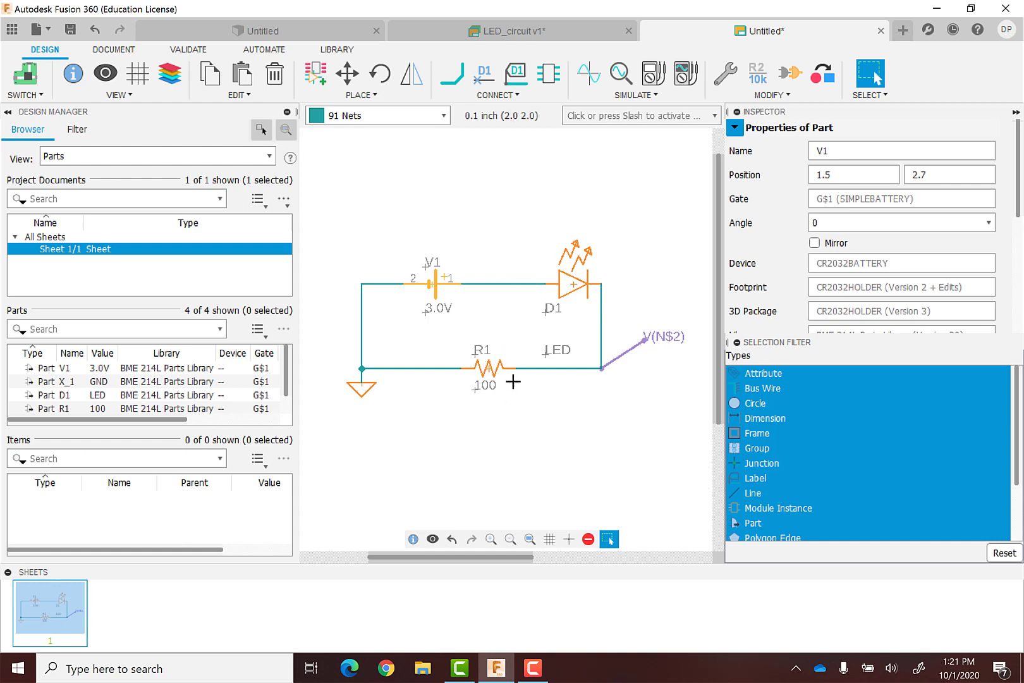
# Step: Run the Operating Point simulation and move the results window to uncover the schematic
pyautogui.click(589, 85)
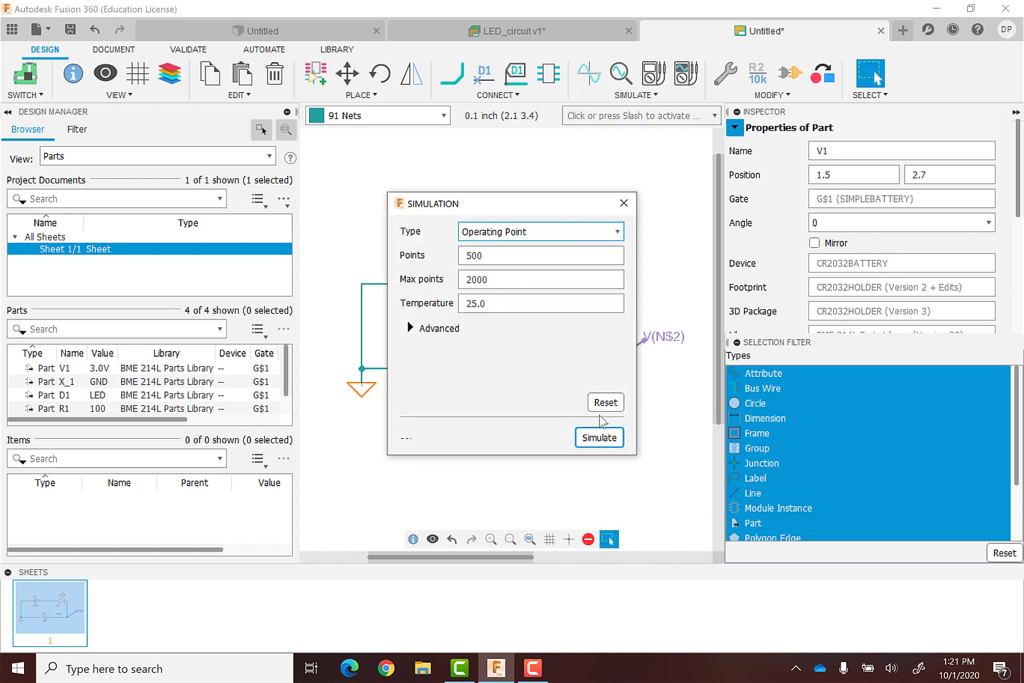
pyautogui.click(600, 437)
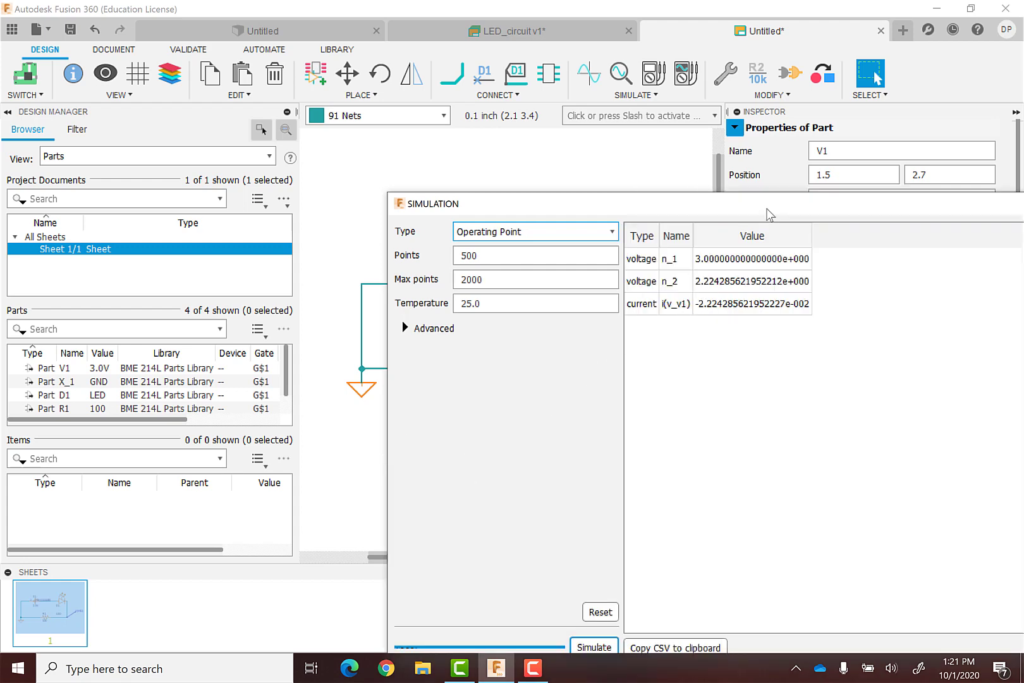
pyautogui.moveTo(766, 209); pyautogui.dragTo(617, 409)
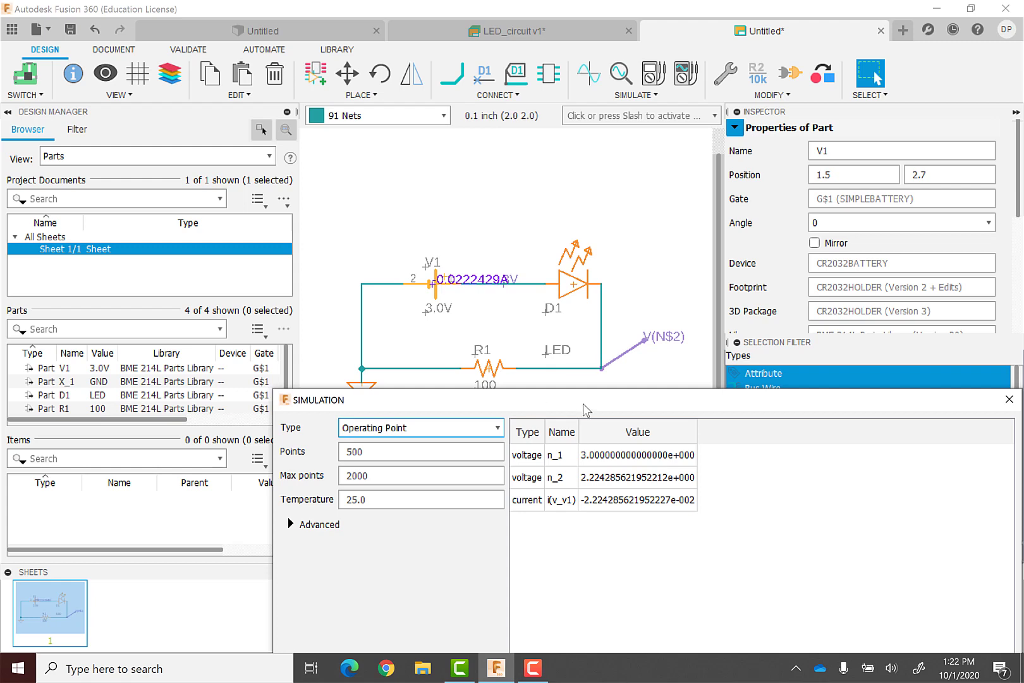
pyautogui.moveTo(582, 403); pyautogui.dragTo(560, 209)
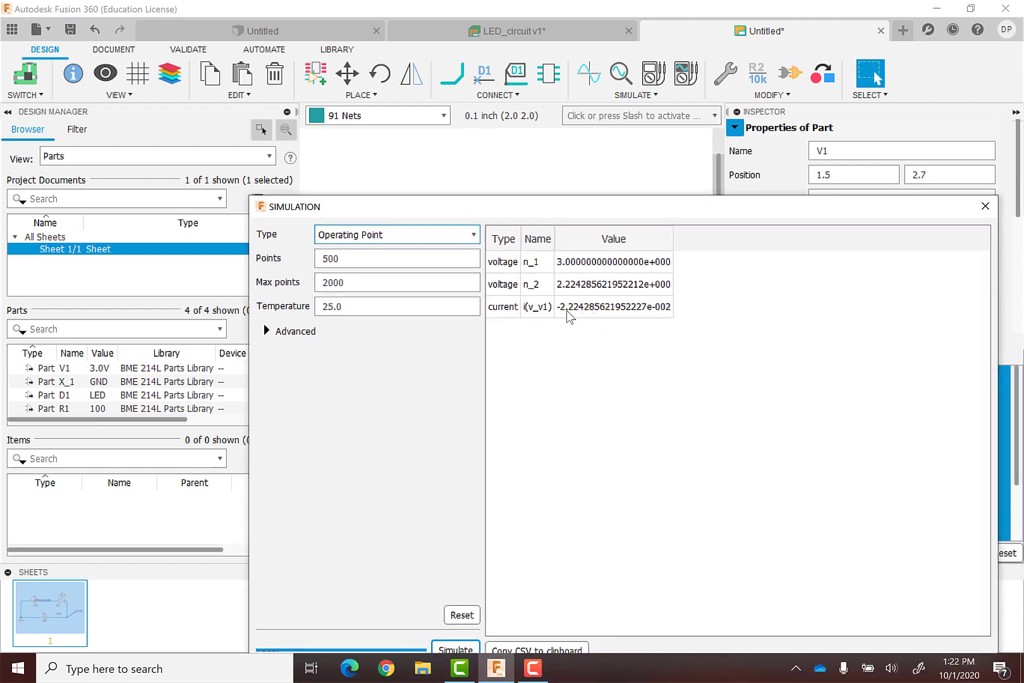
pyautogui.moveTo(582, 212)
pyautogui.mouseDown()
pyautogui.moveTo(587, 388)
pyautogui.moveTo(592, 213)
pyautogui.mouseUp()
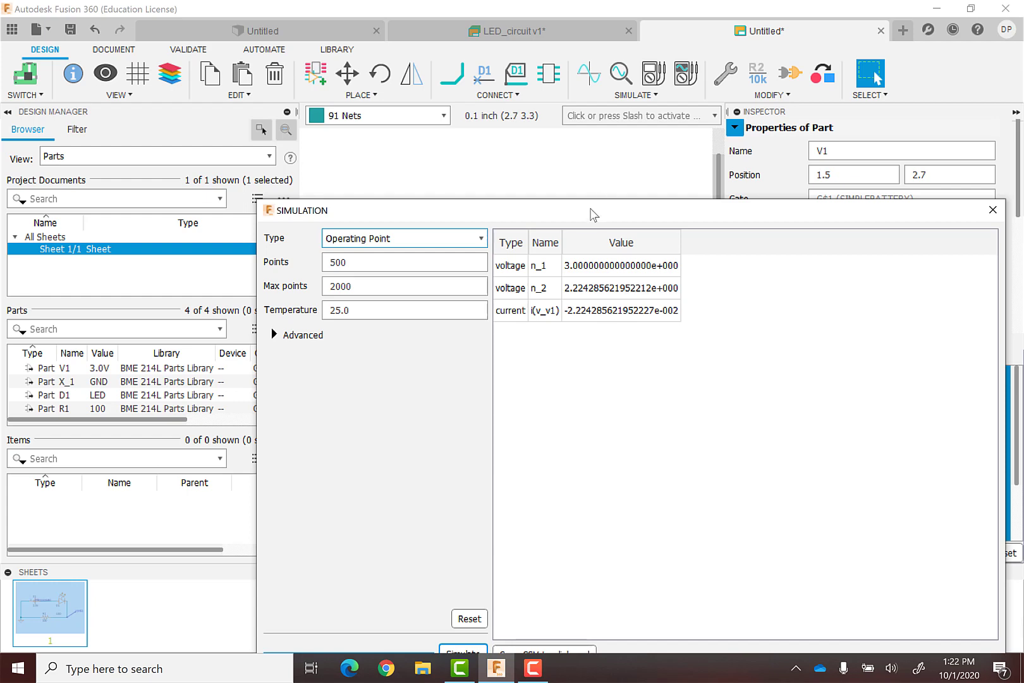
pyautogui.moveTo(585, 213); pyautogui.dragTo(617, 429)
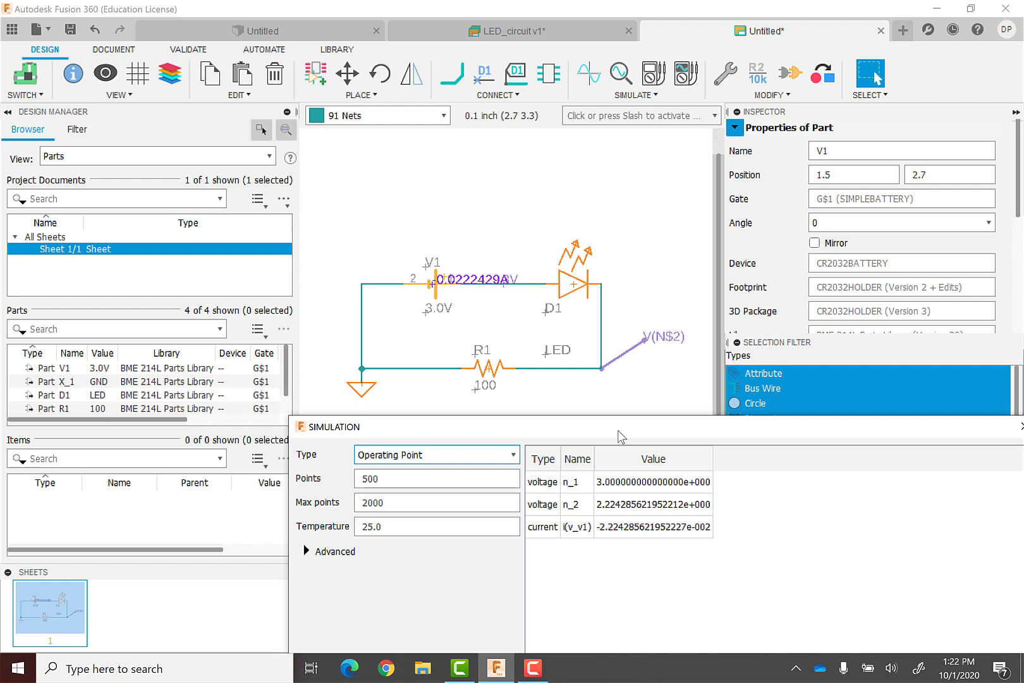
pyautogui.moveTo(618, 430); pyautogui.dragTo(501, 123)
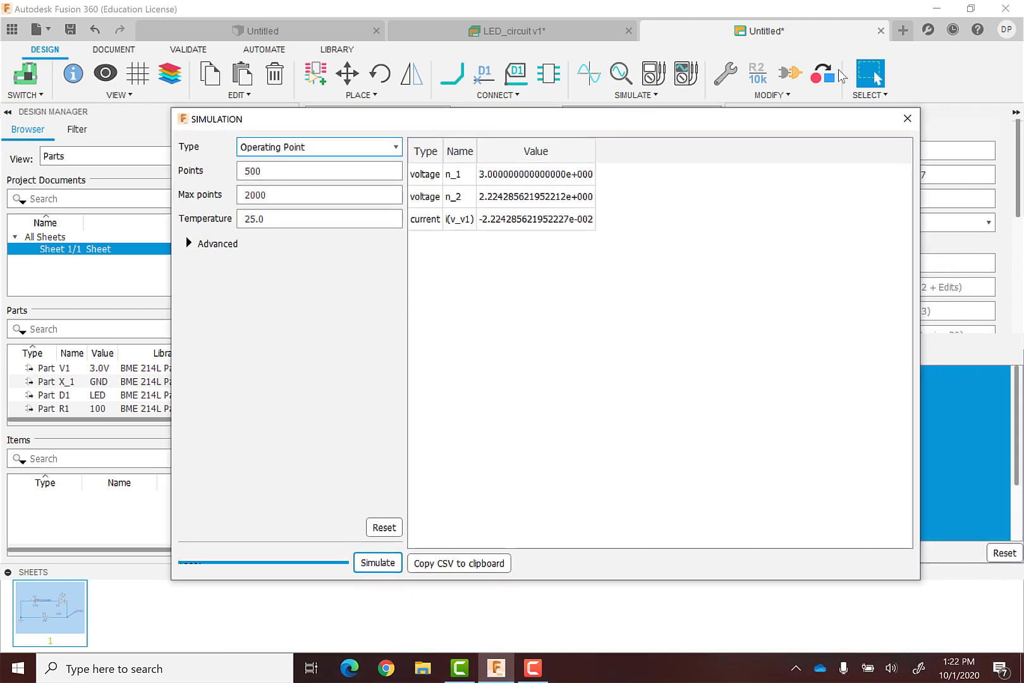
# Step: Change R1's Value from 100 to 120 in the Inspector
pyautogui.click(914, 116)
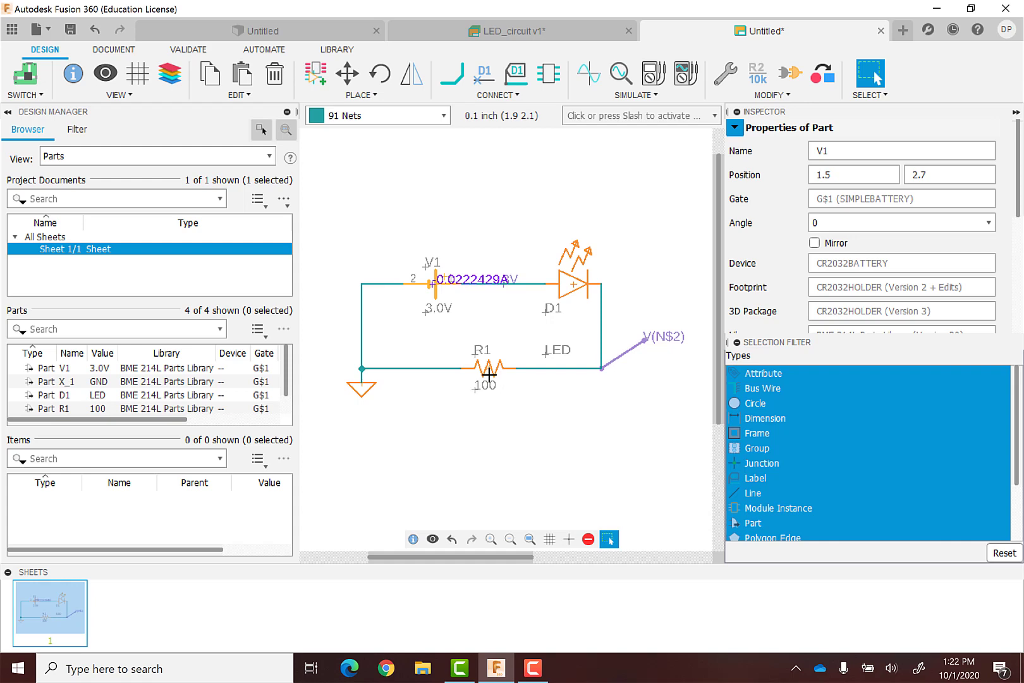
pyautogui.click(489, 369)
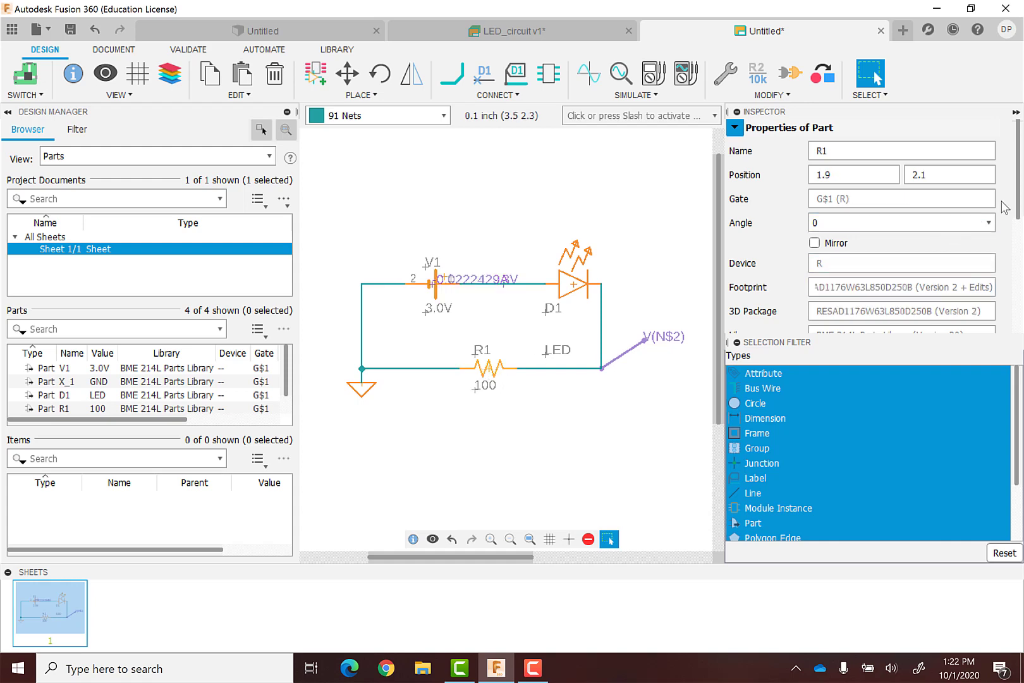
pyautogui.scroll(-4, 1019, 194)
pyautogui.scroll(1, 883, 229)
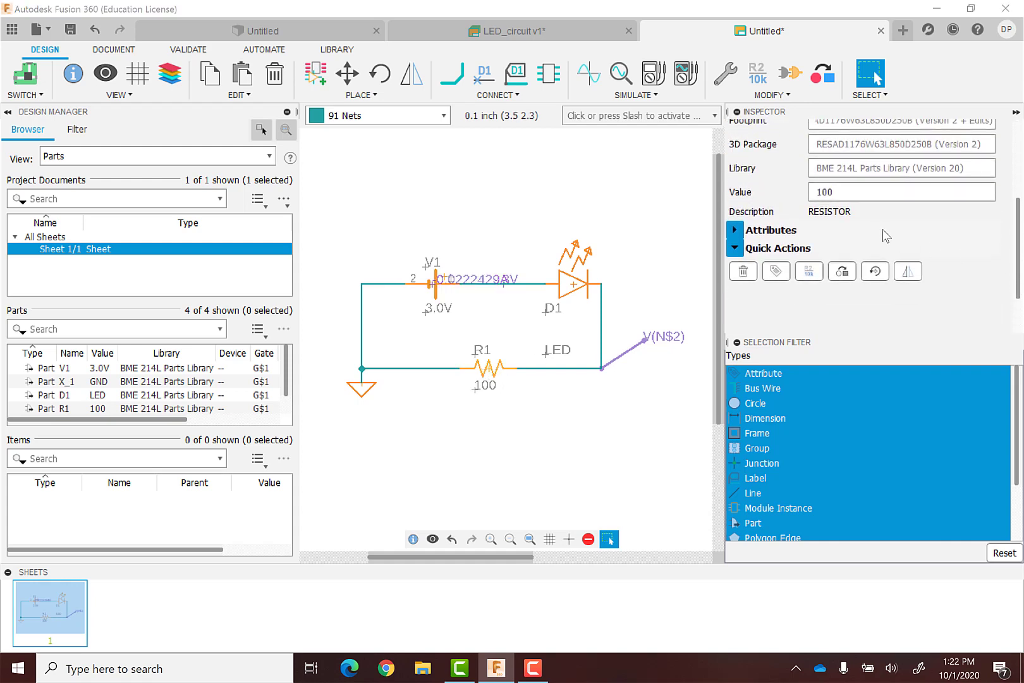
pyautogui.click(866, 192)
pyautogui.moveTo(866, 192); pyautogui.dragTo(799, 196)
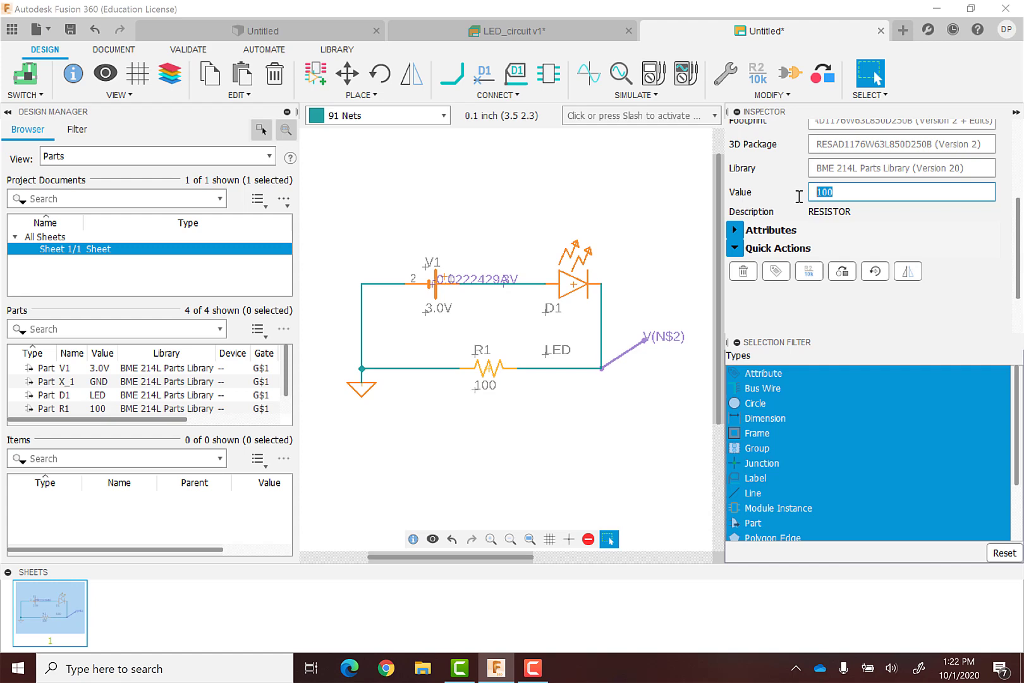
pyautogui.write('120')
pyautogui.press('Return')
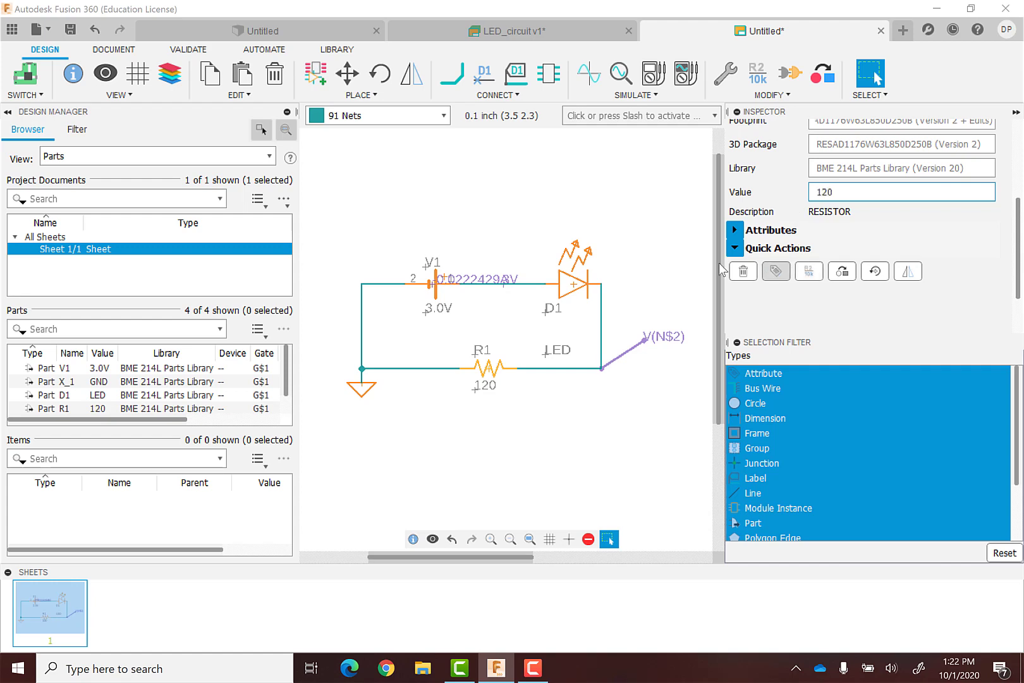
# Step: Rerun the simulation, giving 2.229 V at n_2 and −0.0186 A, then close the results
pyautogui.click(577, 81)
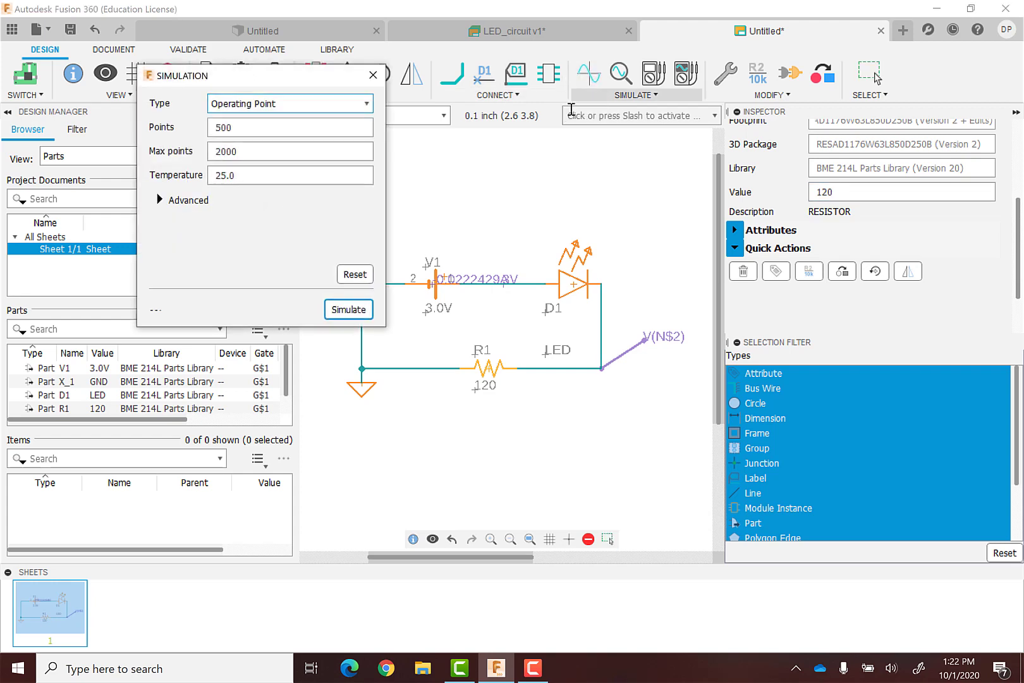
pyautogui.click(348, 307)
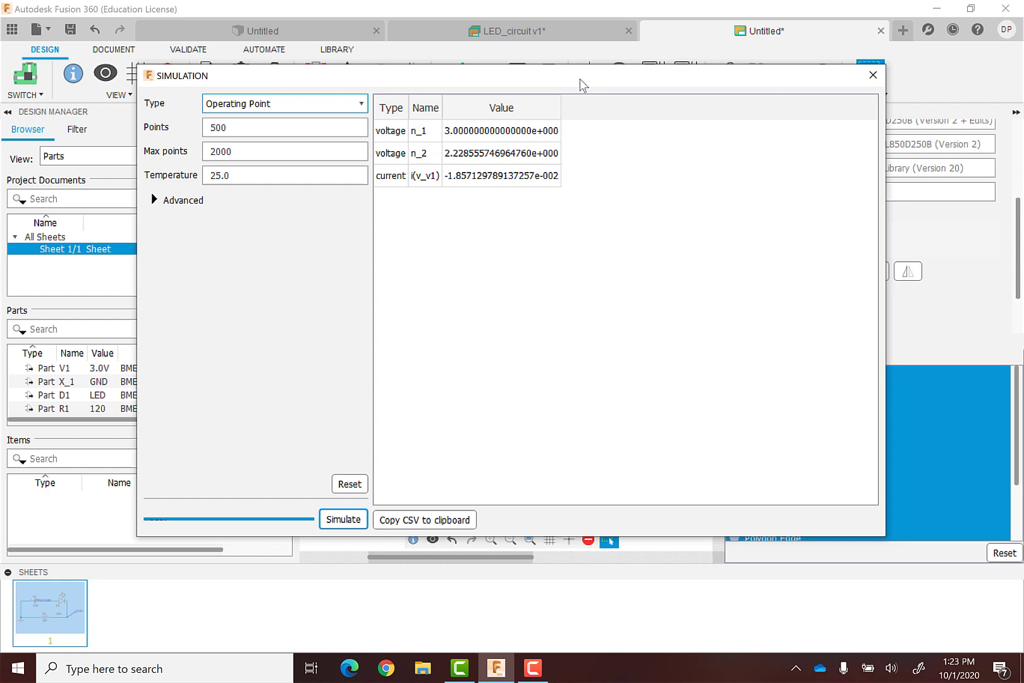
pyautogui.moveTo(580, 79); pyautogui.dragTo(641, 397)
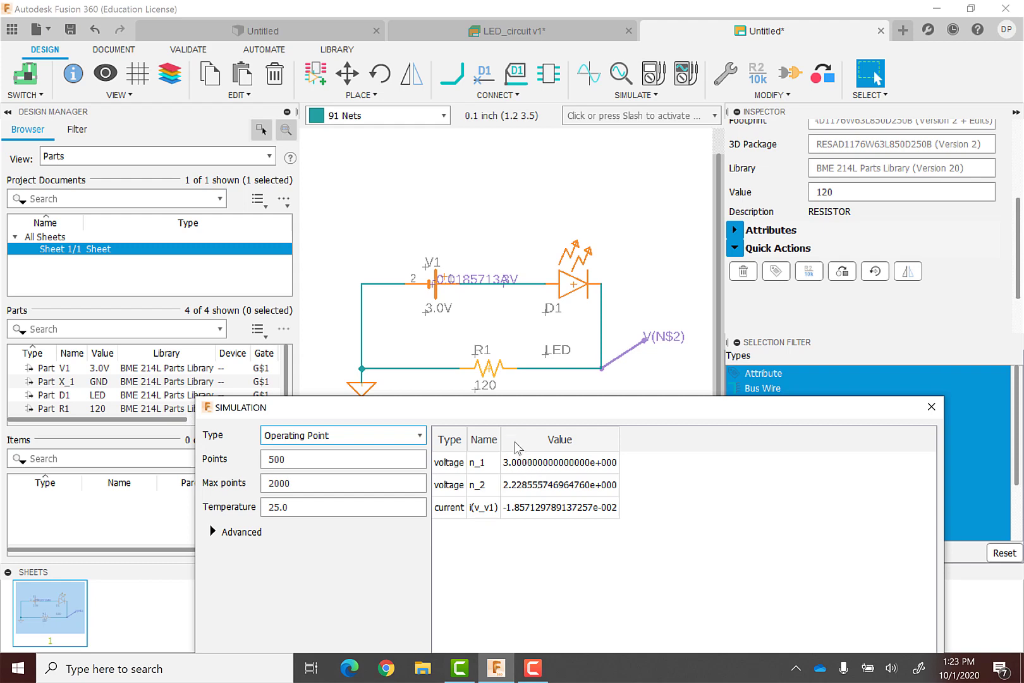
pyautogui.moveTo(521, 411); pyautogui.dragTo(505, 86)
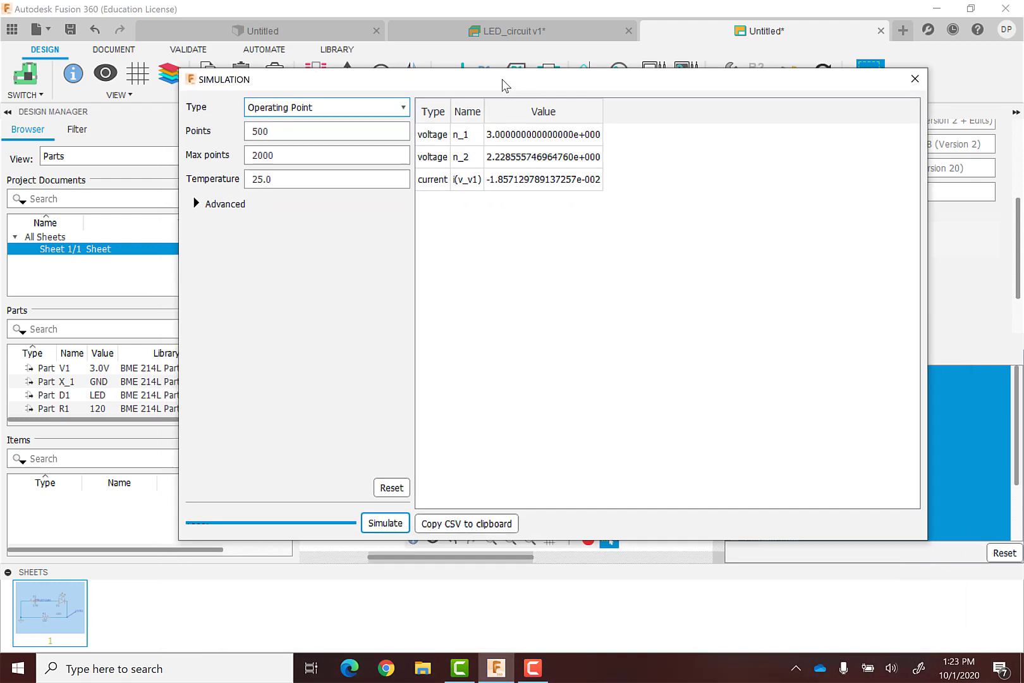
pyautogui.click(915, 79)
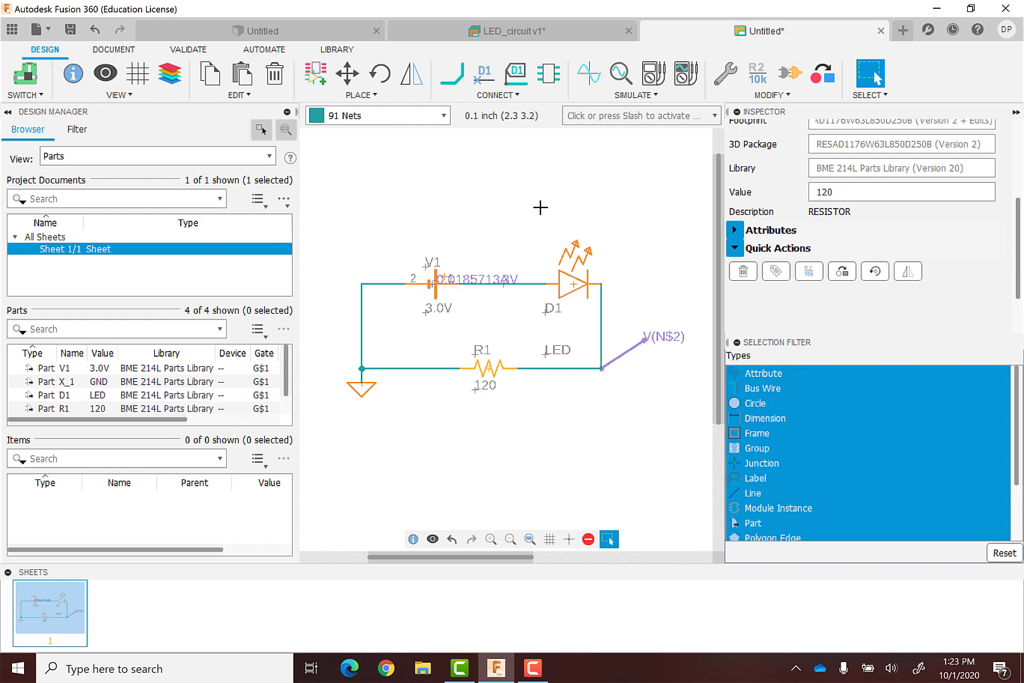
pyautogui.click(281, 28)
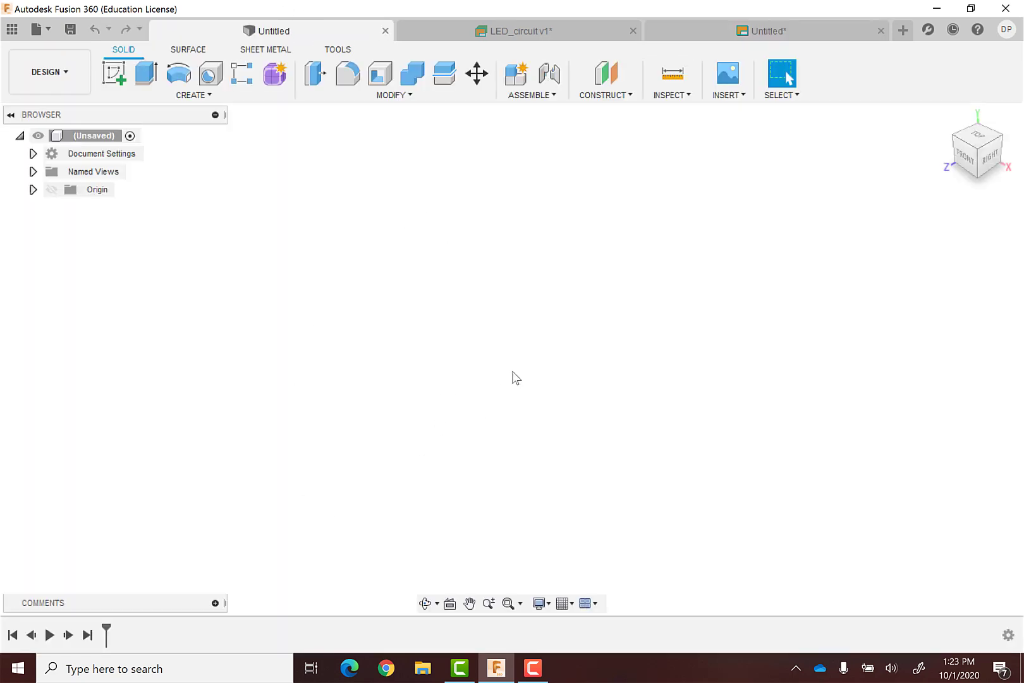
pyautogui.click(754, 30)
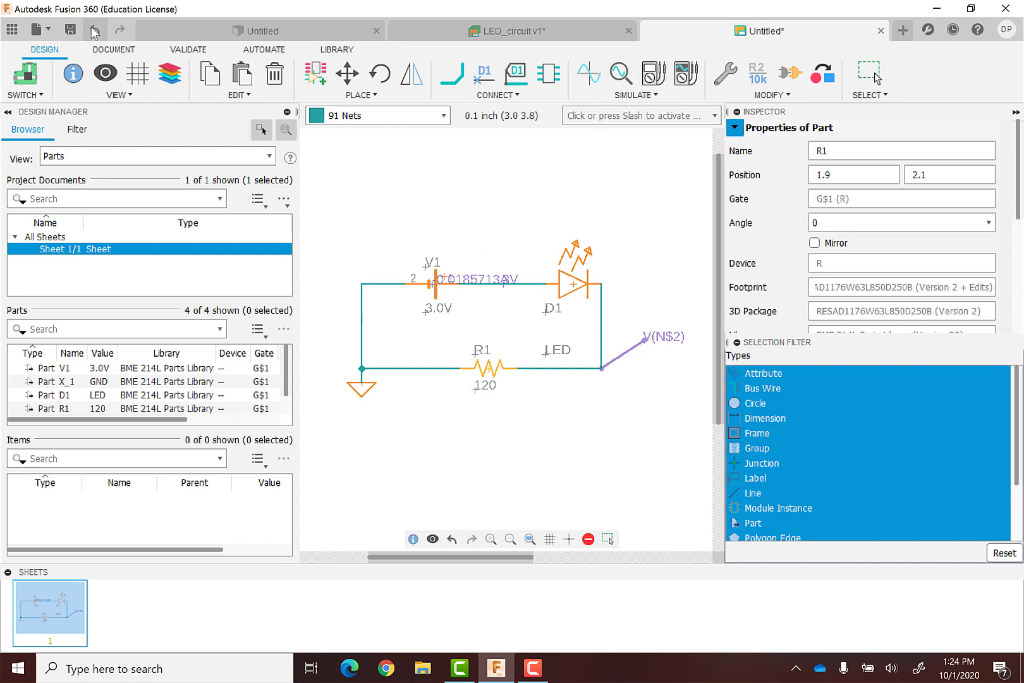
# Step: Save the schematic as 'LED_circuit_schematic' and bring up the LED_circuit v1 design
pyautogui.click(71, 29)
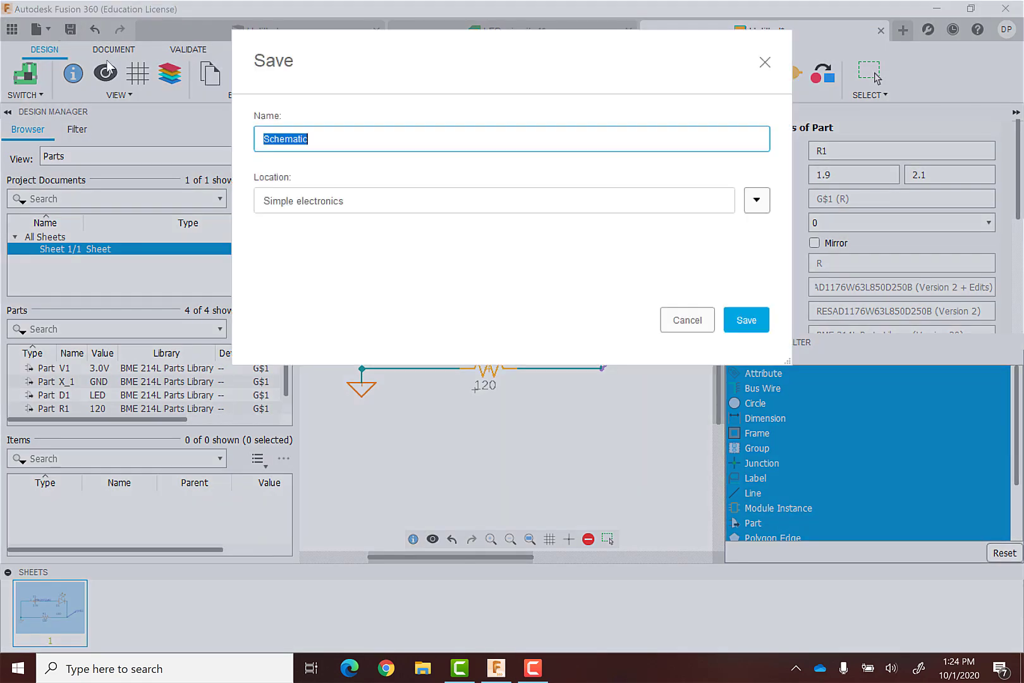
pyautogui.click(321, 143)
pyautogui.doubleClick(321, 143)
pyautogui.moveTo(405, 43); pyautogui.dragTo(424, 108)
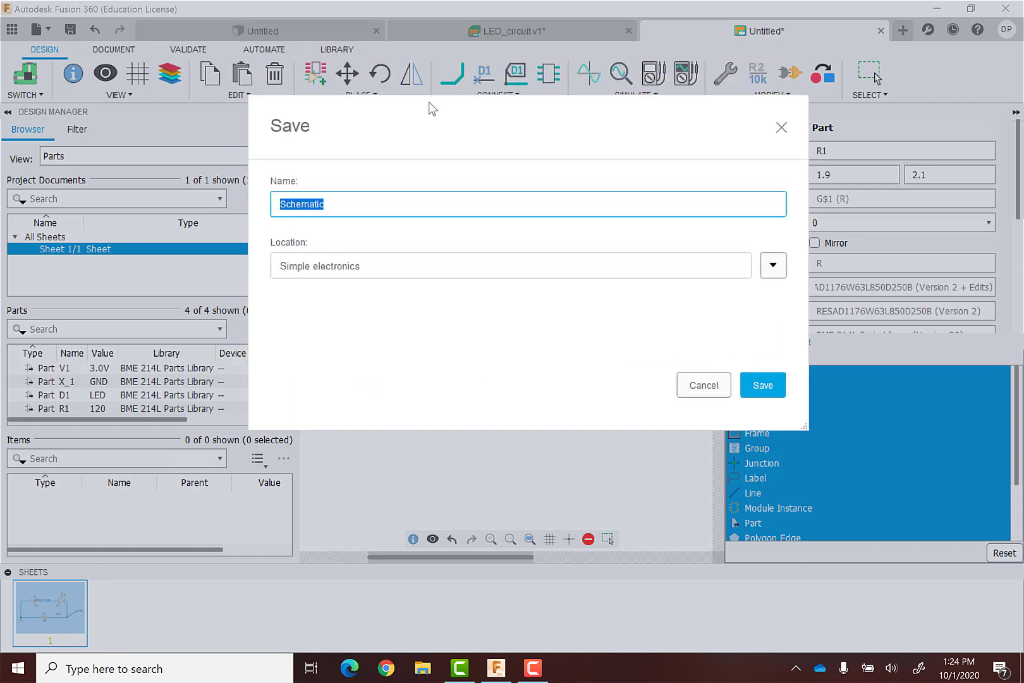
pyautogui.write('LED_')
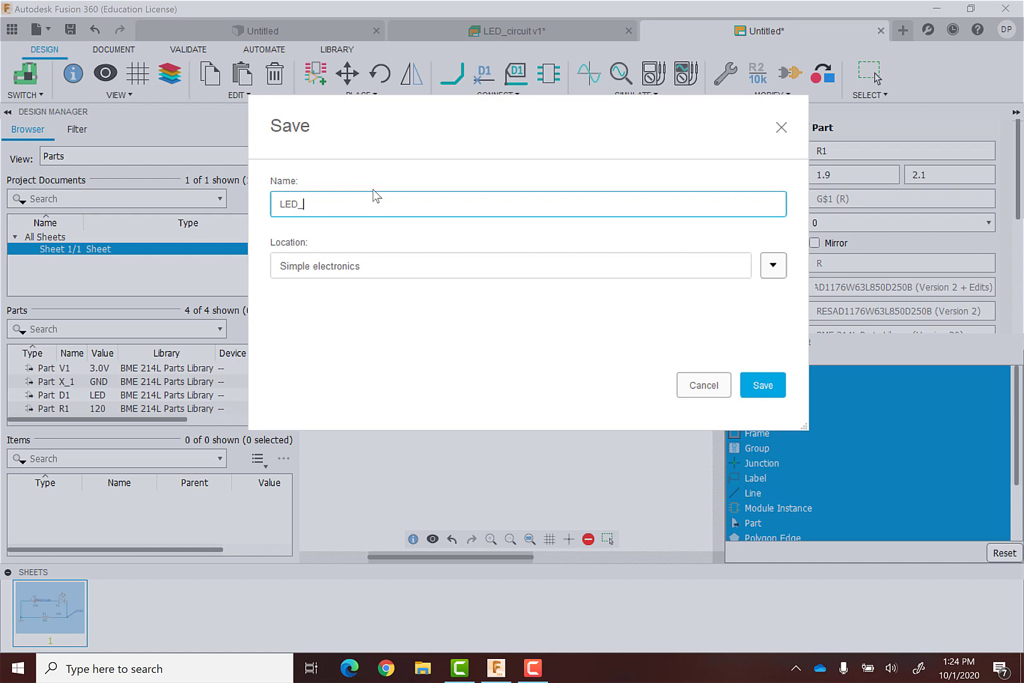
pyautogui.write('circuit_schematic')
pyautogui.click(763, 385)
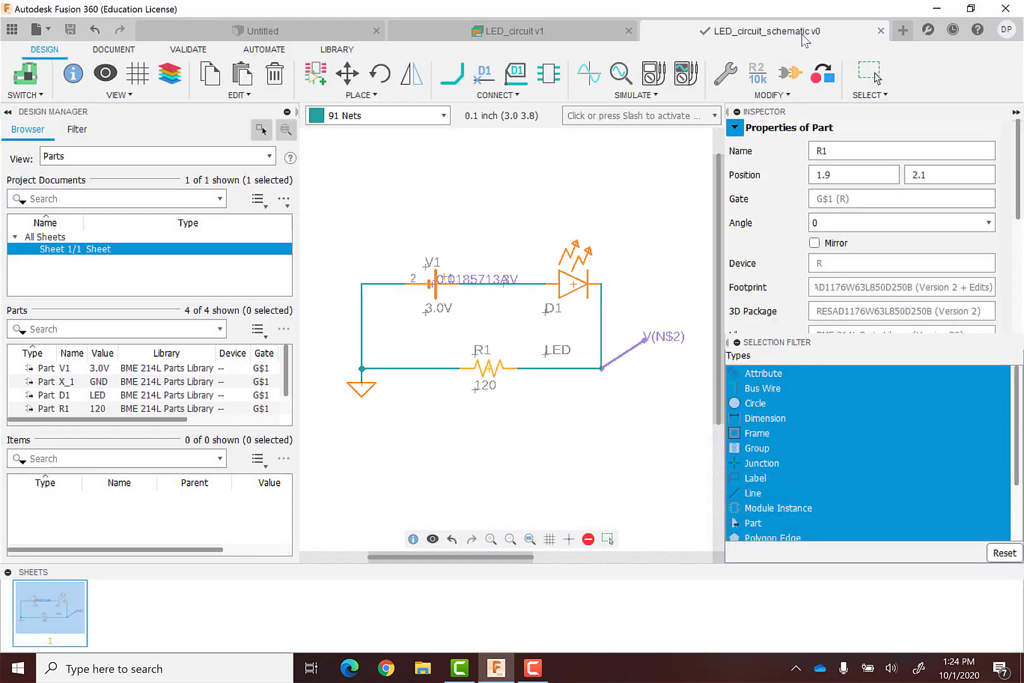
pyautogui.click(524, 35)
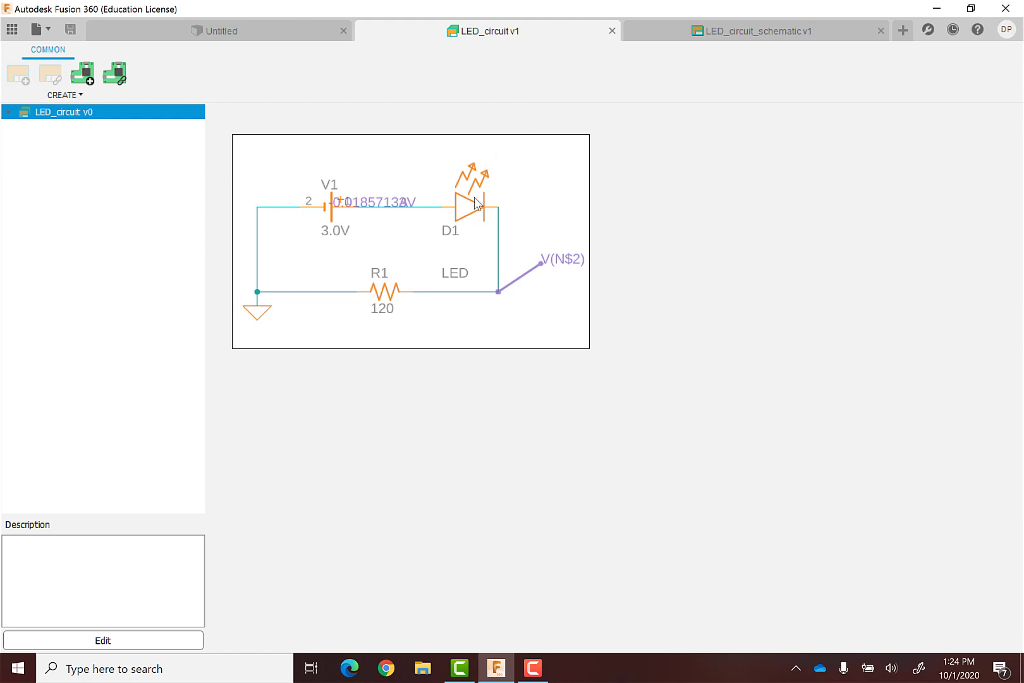
# Step: Switch LED_circuit_schematic to a new PCB document with D1, R1 and V1 beside a blank board
pyautogui.click(735, 30)
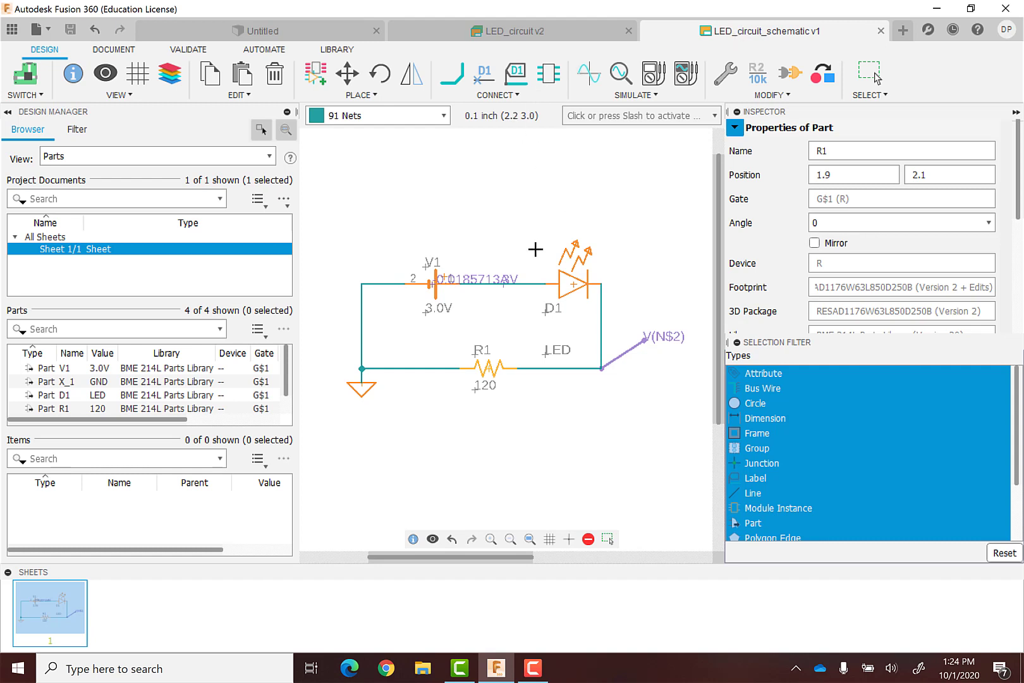
pyautogui.click(37, 95)
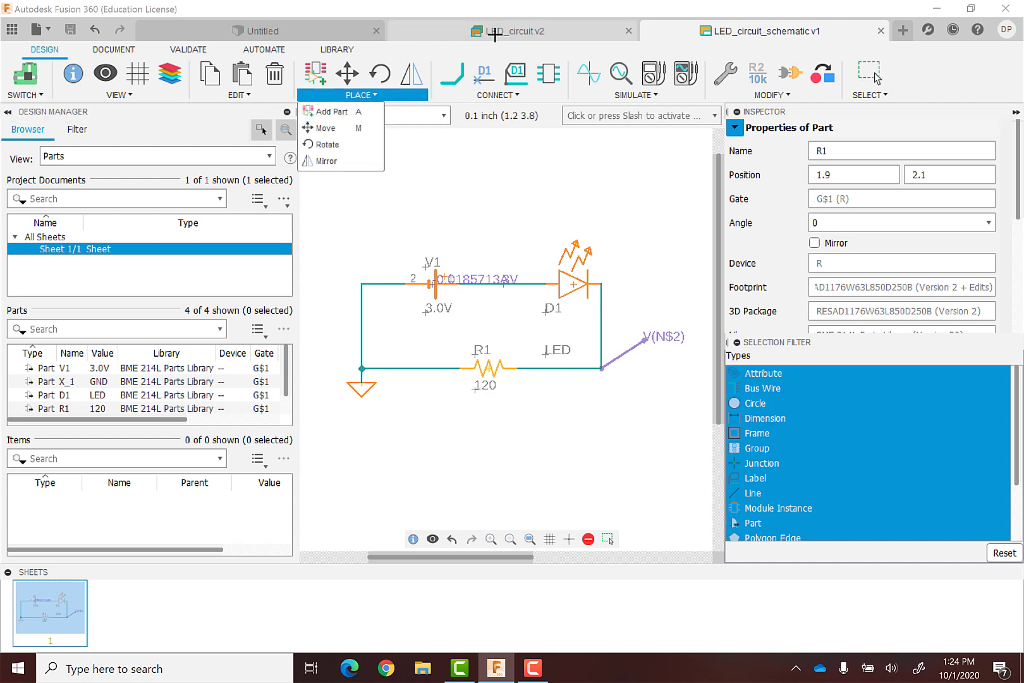
pyautogui.click(516, 31)
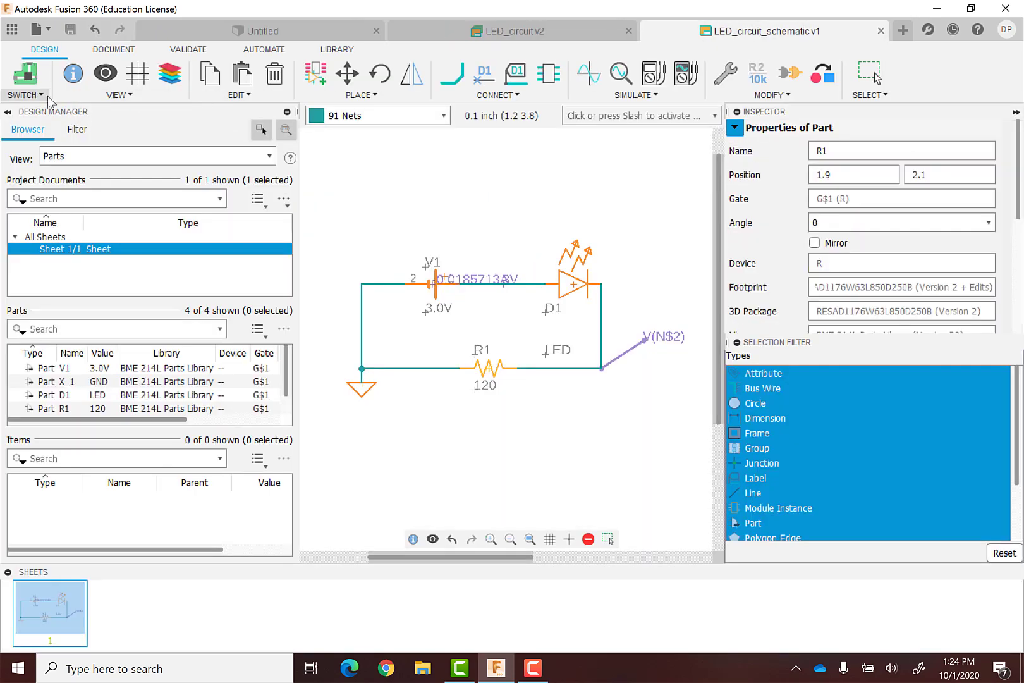
pyautogui.click(26, 95)
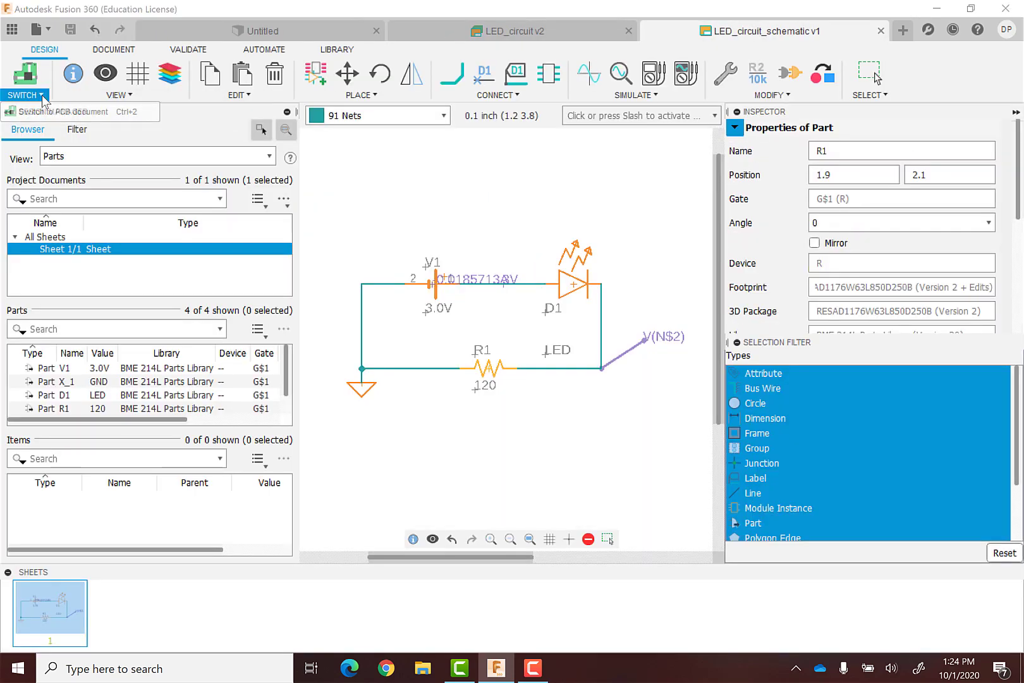
pyautogui.click(43, 112)
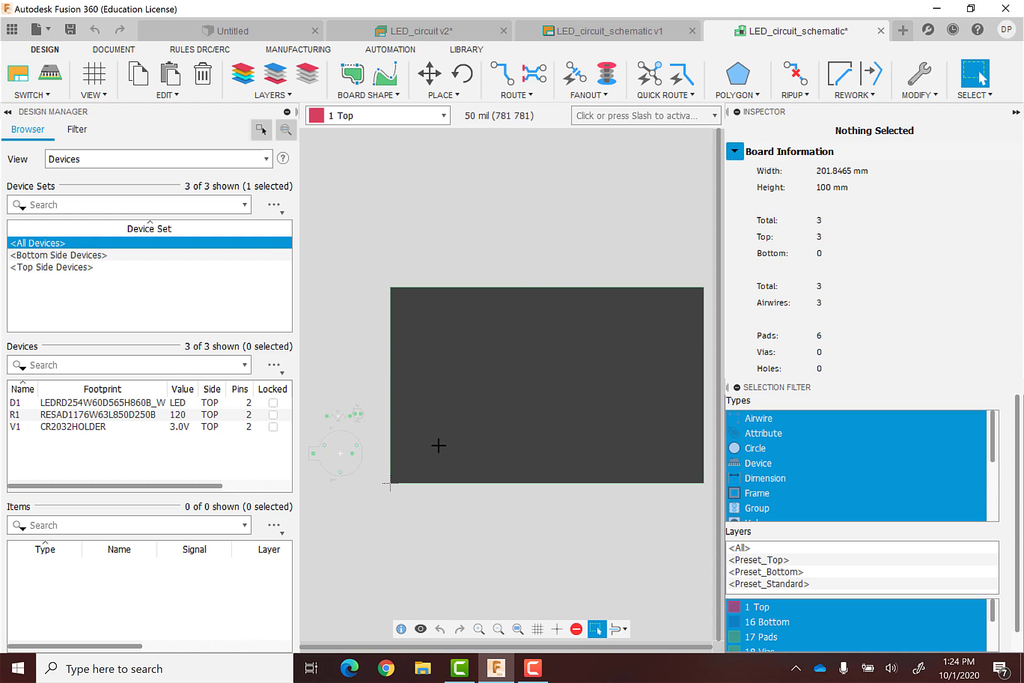
# Step: Move battery holder V1 onto the board, LED D1 above it, and resistor R1 right of D1
pyautogui.scroll(3, 323, 476)
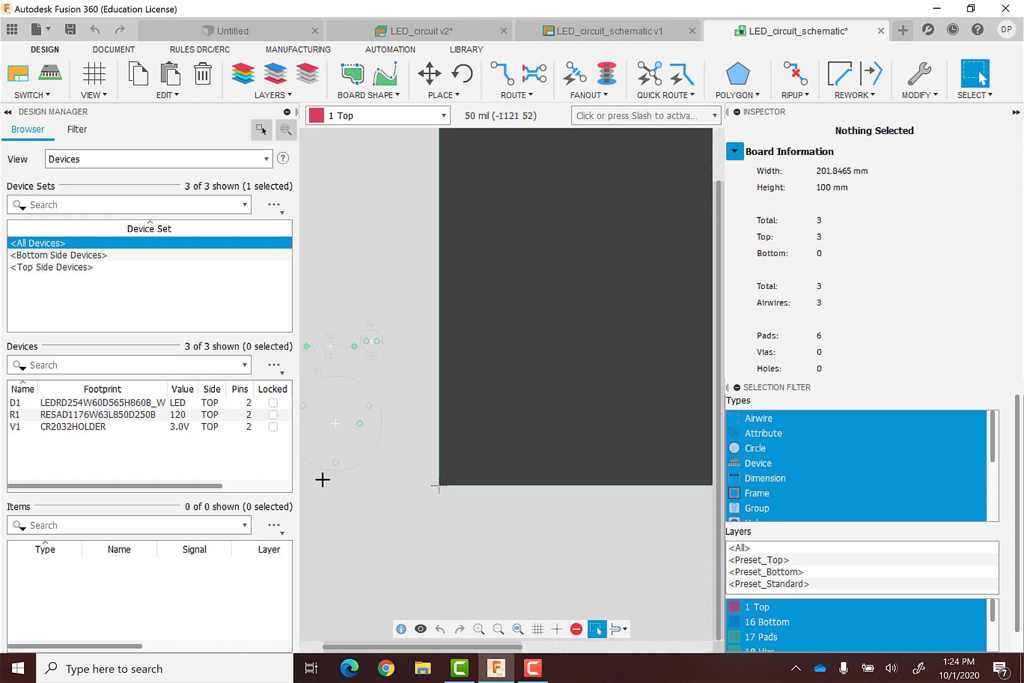
pyautogui.scroll(-1, 340, 482)
pyautogui.scroll(2, 329, 518)
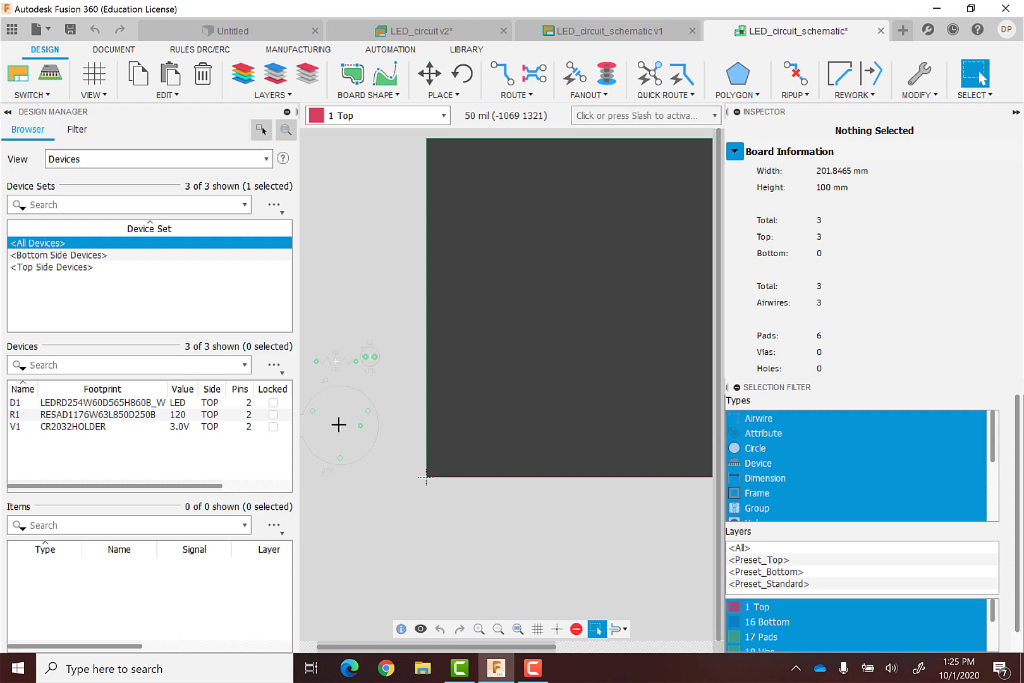
pyautogui.moveTo(340, 425); pyautogui.dragTo(517, 420)
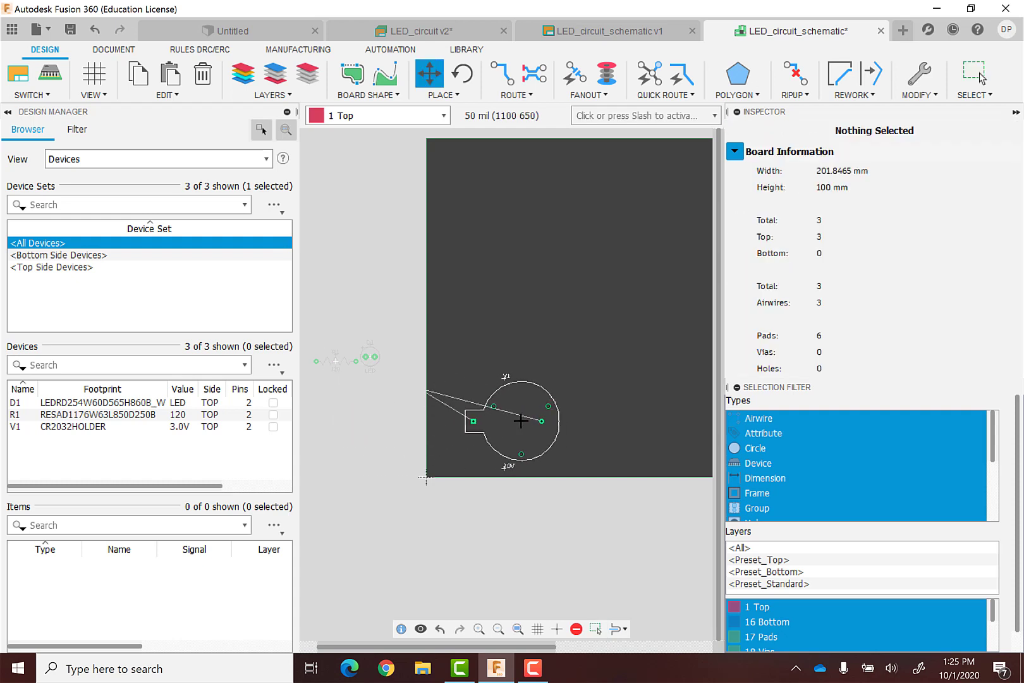
pyautogui.click(370, 355)
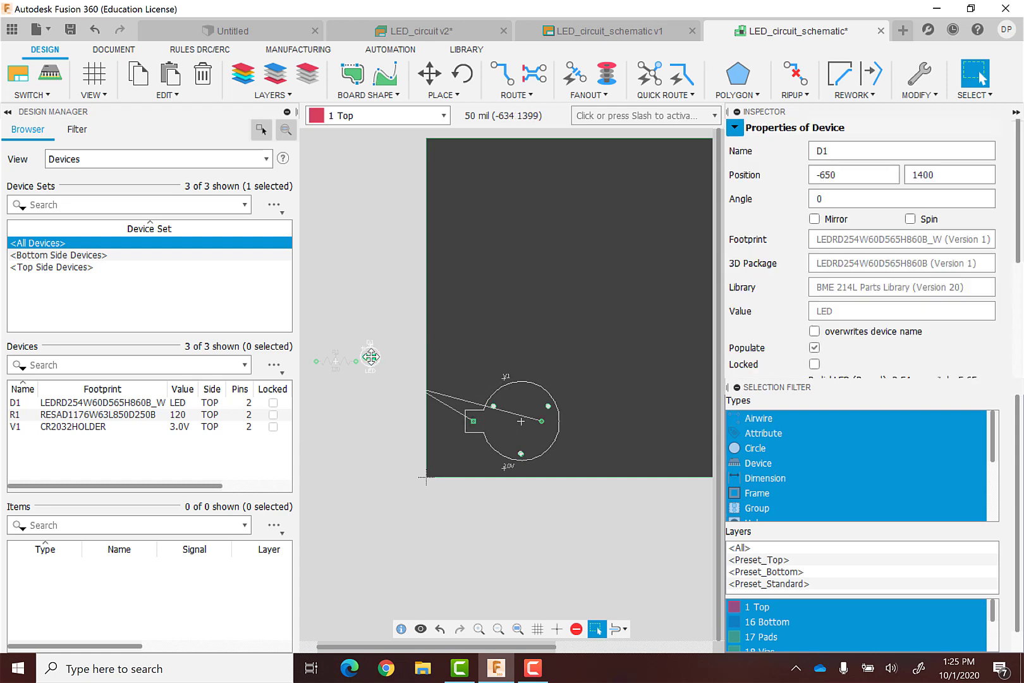
pyautogui.moveTo(370, 355); pyautogui.dragTo(478, 322)
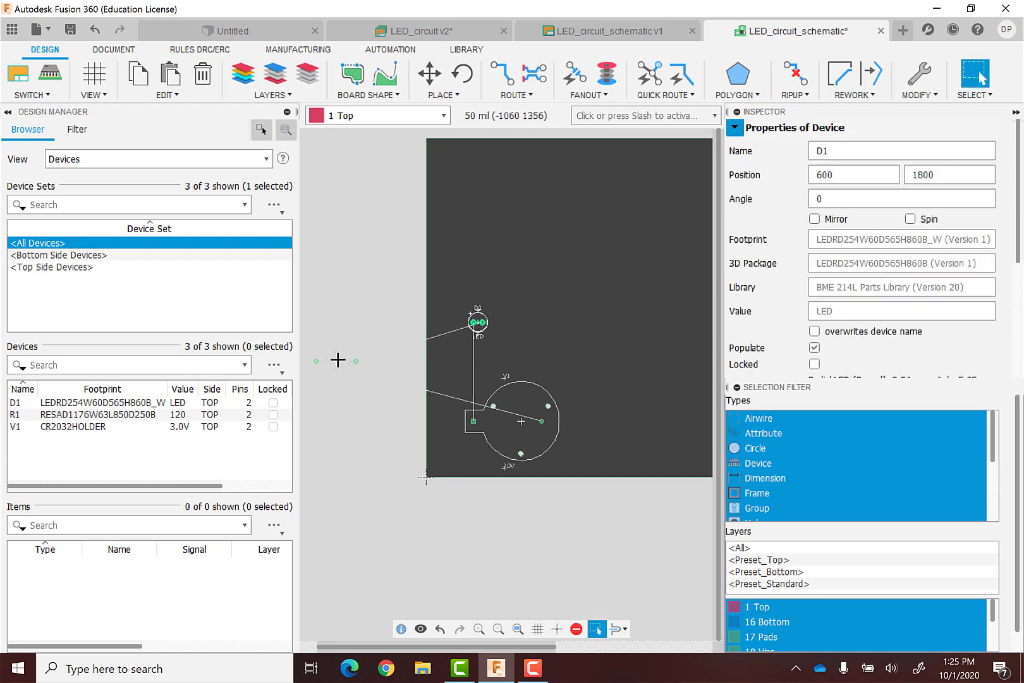
pyautogui.moveTo(337, 360); pyautogui.dragTo(541, 323)
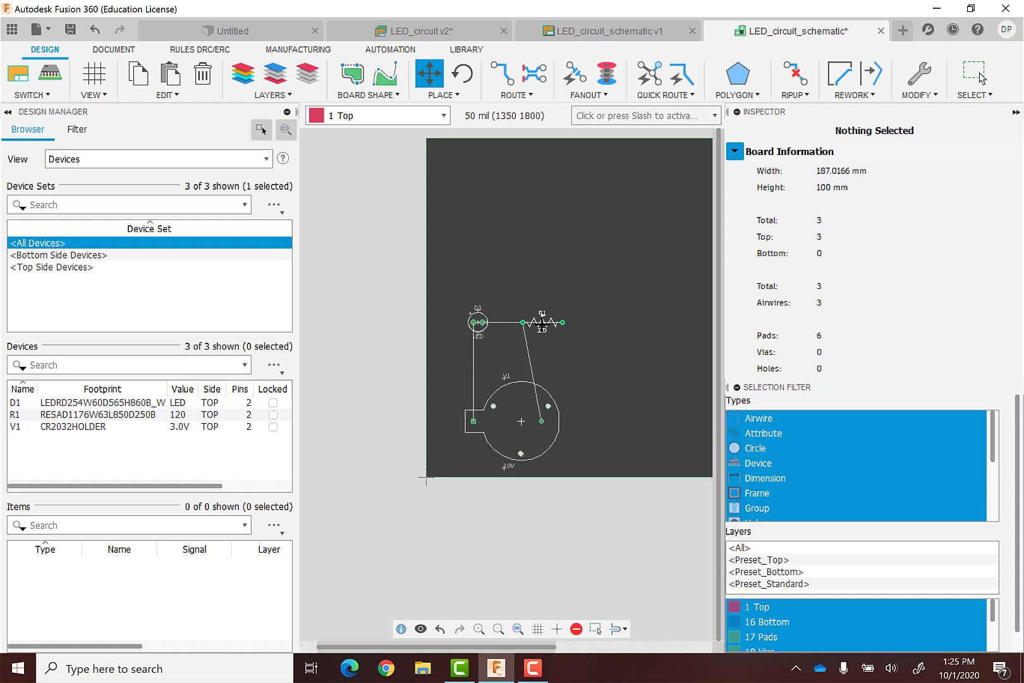
pyautogui.moveTo(542, 323)
pyautogui.mouseDown()
pyautogui.moveTo(509, 324)
pyautogui.moveTo(575, 350)
pyautogui.moveTo(556, 328)
pyautogui.mouseUp()
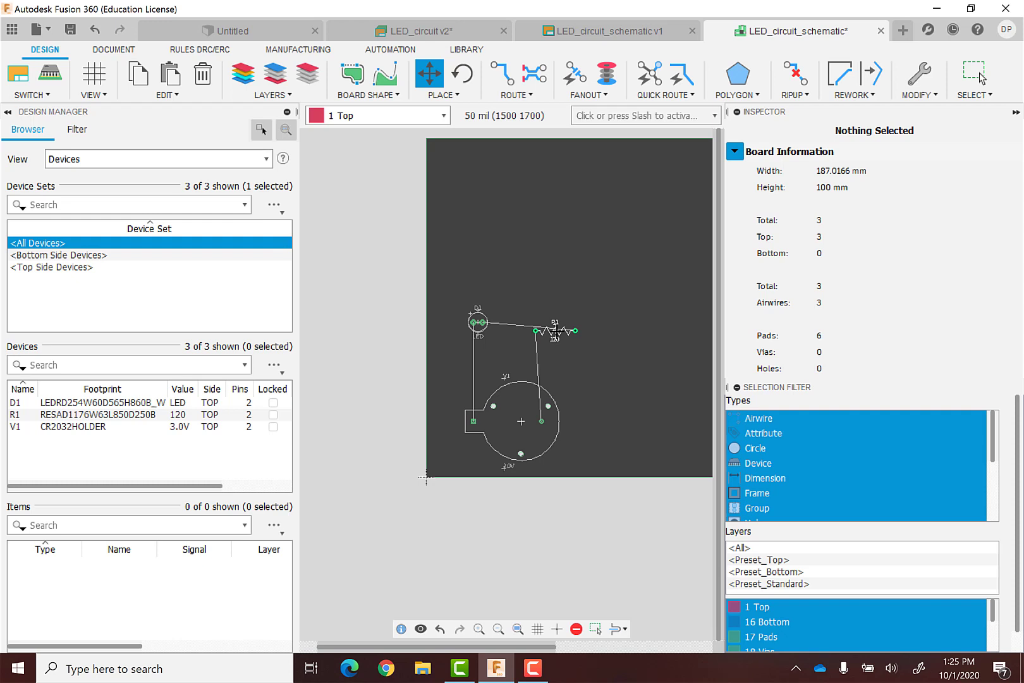
pyautogui.moveTo(556, 328)
pyautogui.mouseDown()
pyautogui.moveTo(534, 329)
pyautogui.moveTo(547, 344)
pyautogui.moveTo(555, 330)
pyautogui.mouseUp()
# Step: Start a 90° rotation on R1 and turn it between horizontal and vertical
pyautogui.press('Escape')
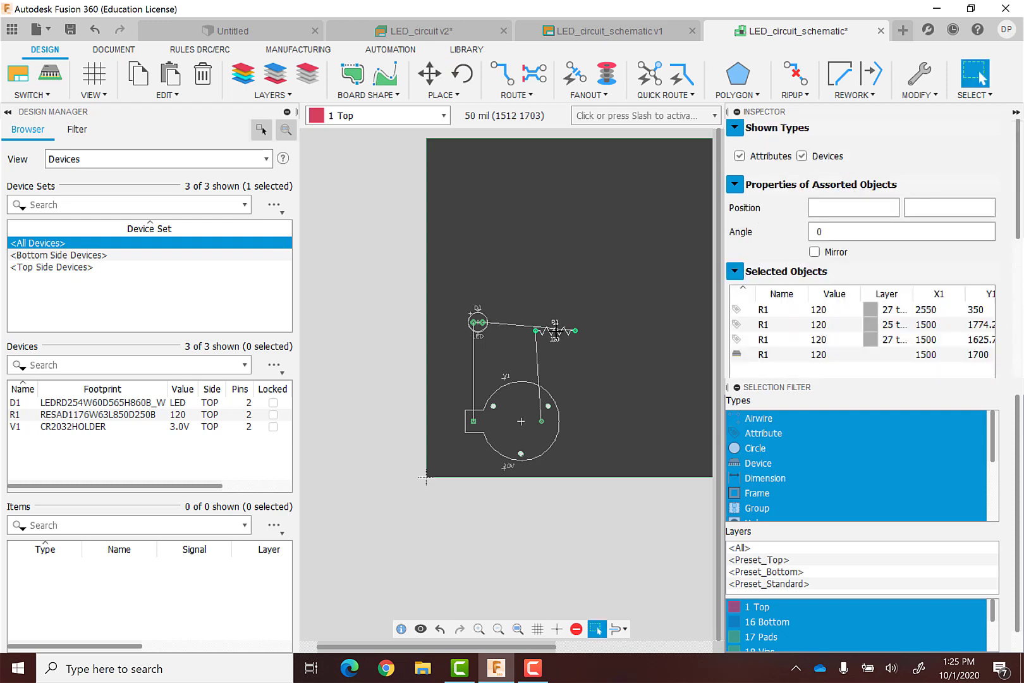
pyautogui.rightClick(555, 329)
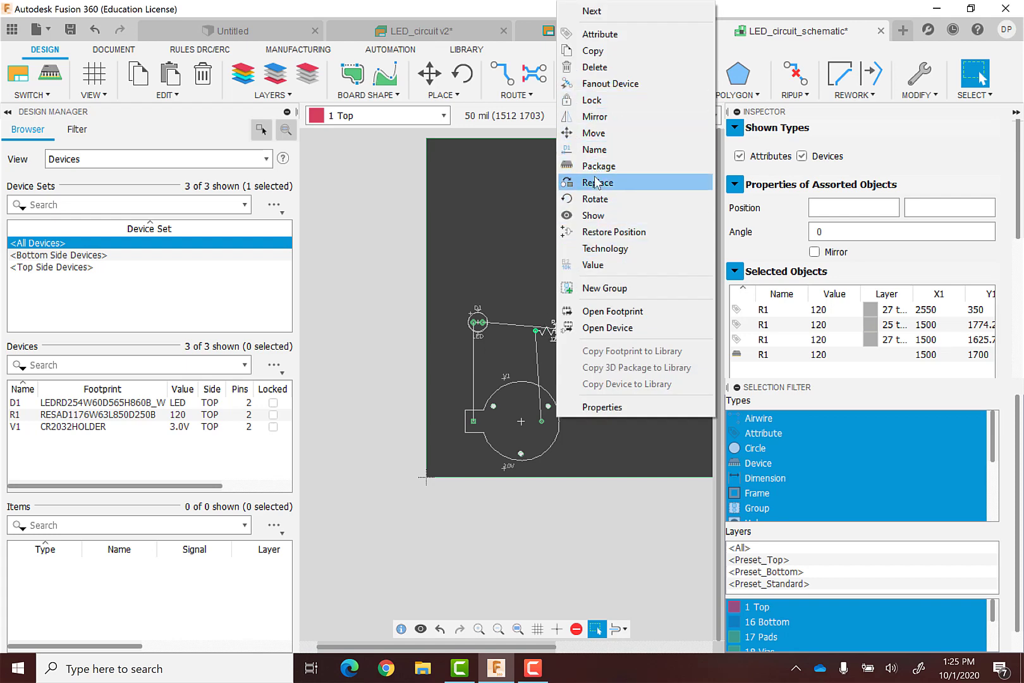
pyautogui.click(595, 198)
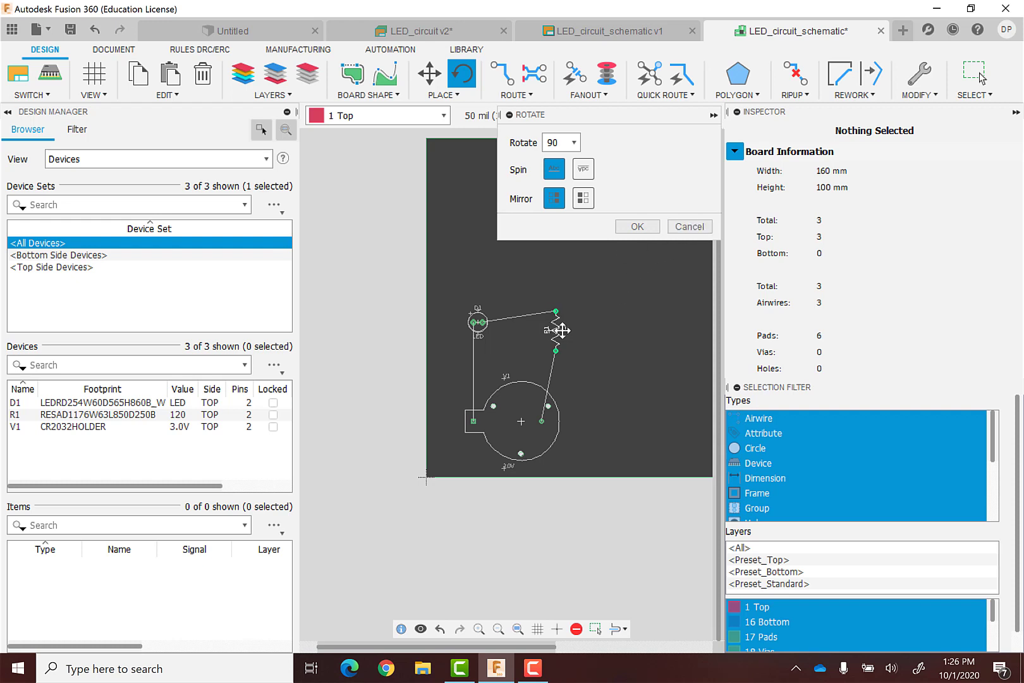
pyautogui.scroll(6, 560, 330)
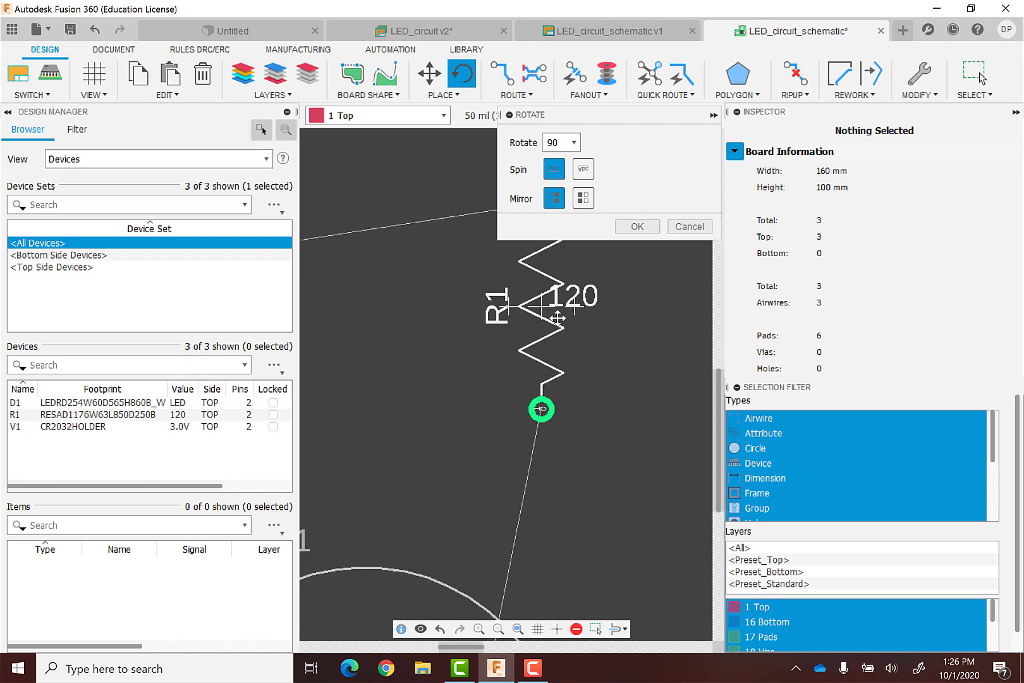
pyautogui.scroll(-4, 557, 318)
pyautogui.click(569, 309)
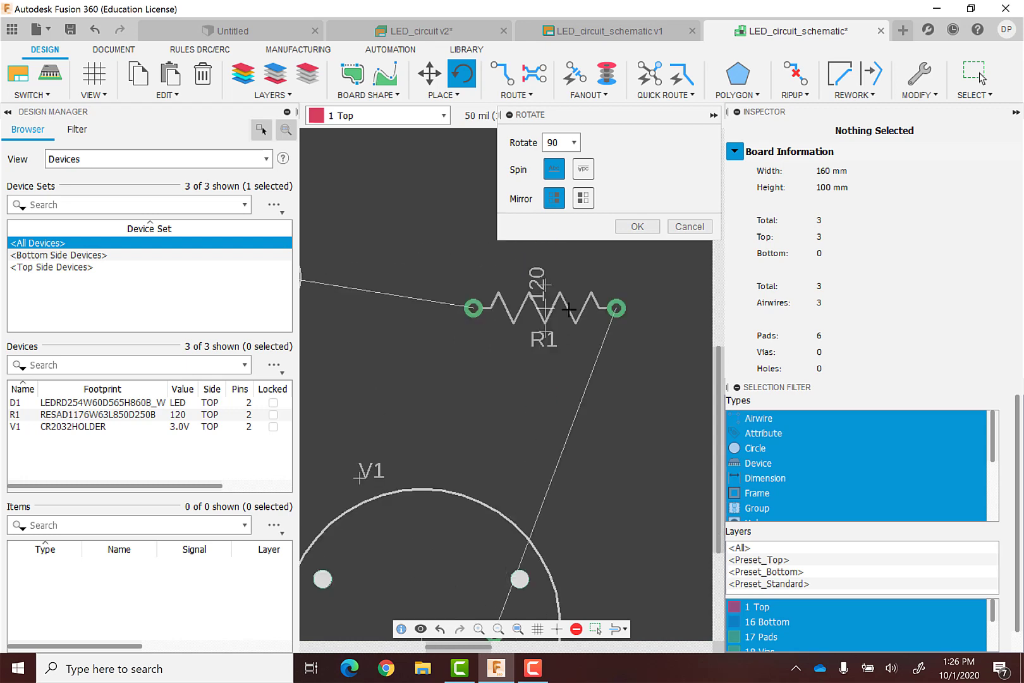
pyautogui.click(547, 309)
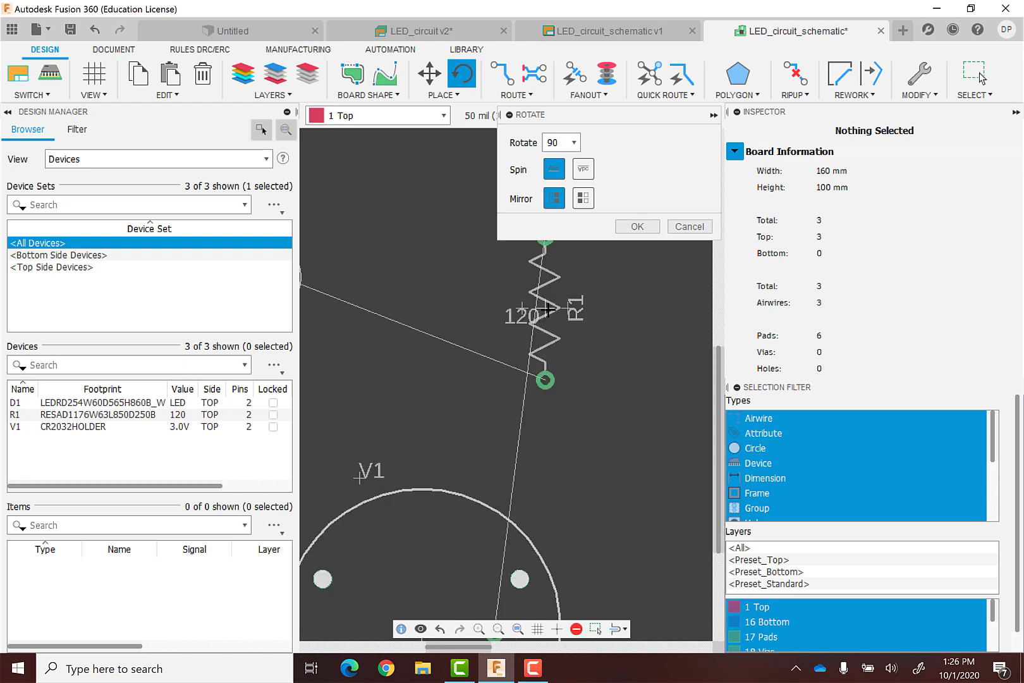
pyautogui.click(544, 306)
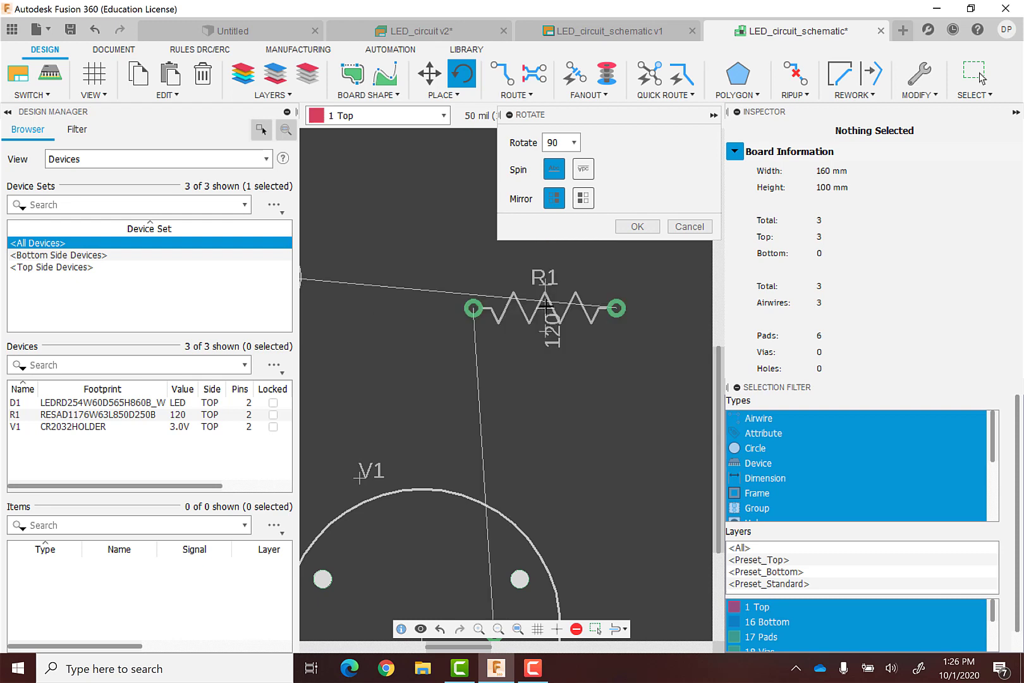
pyautogui.click(545, 308)
# Step: Turn R1's 120 value label and R1 name label upright beside the resistor
pyautogui.click(569, 308)
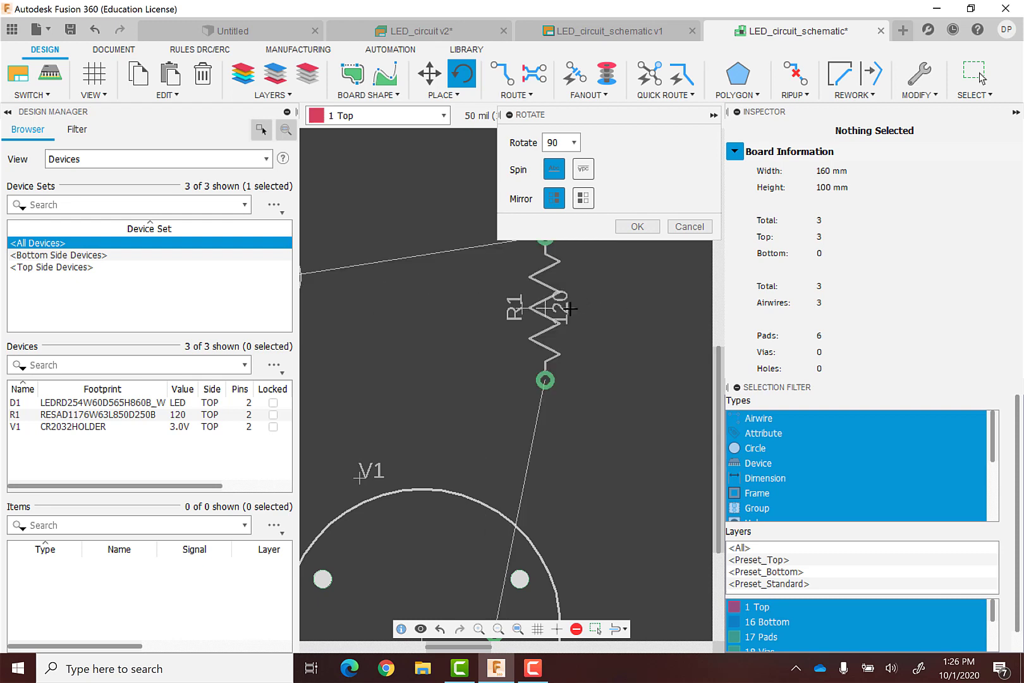
pyautogui.click(570, 309)
pyautogui.click(570, 308)
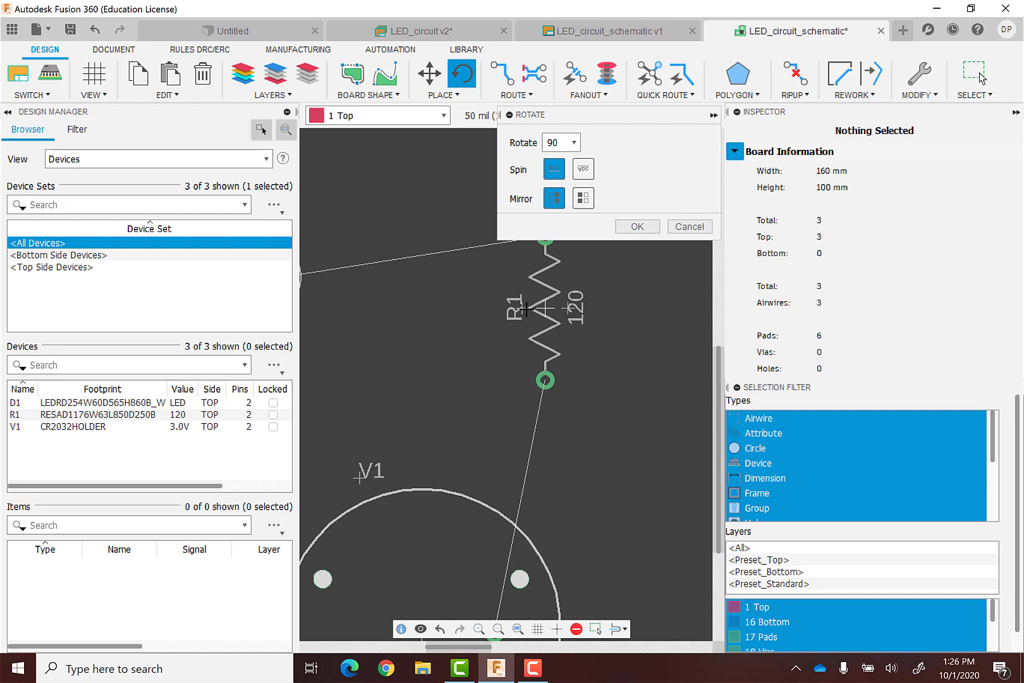
pyautogui.click(523, 309)
pyautogui.click(524, 309)
pyautogui.click(524, 309)
pyautogui.click(525, 310)
# Step: Rotate R1 until vertical with its labels on opposite sides, then confirm with OK
pyautogui.click(545, 309)
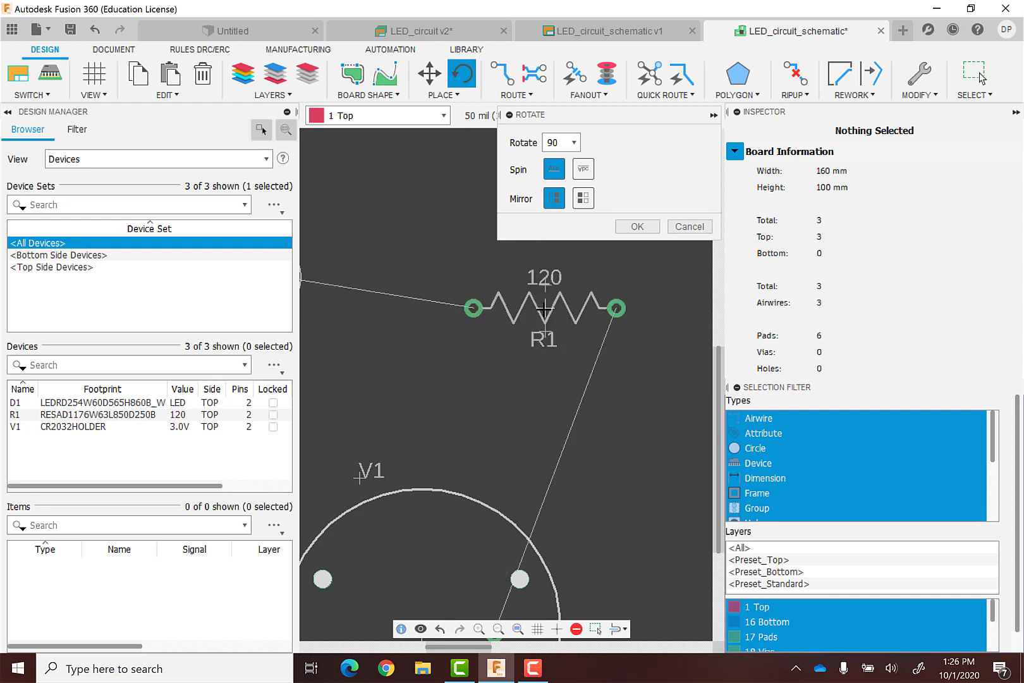
pyautogui.click(545, 309)
pyautogui.click(544, 308)
pyautogui.click(545, 309)
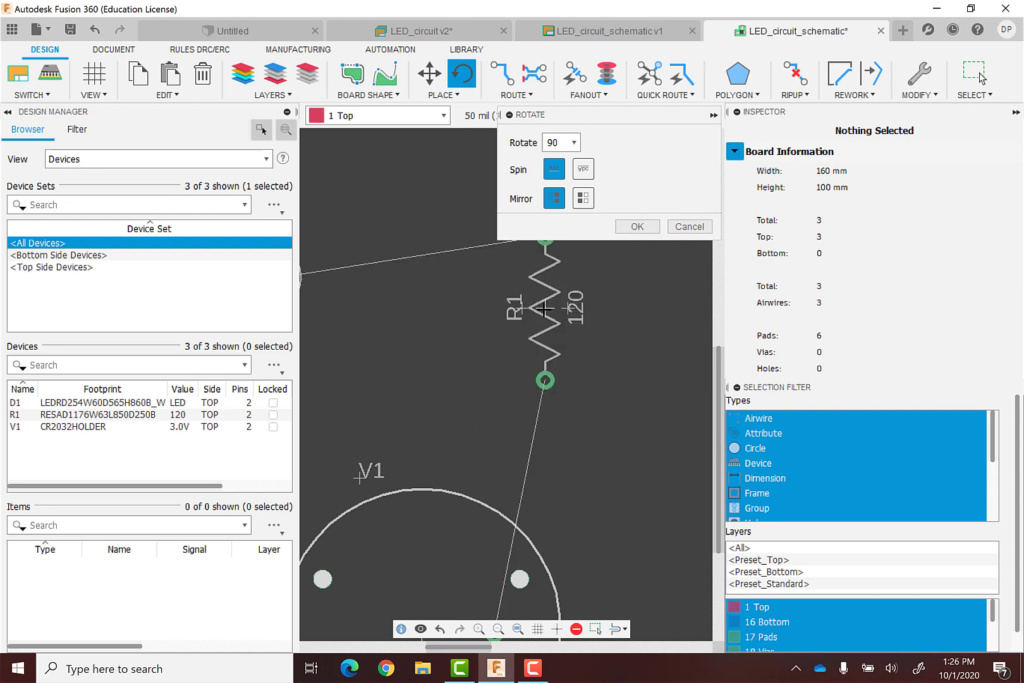
pyautogui.click(545, 309)
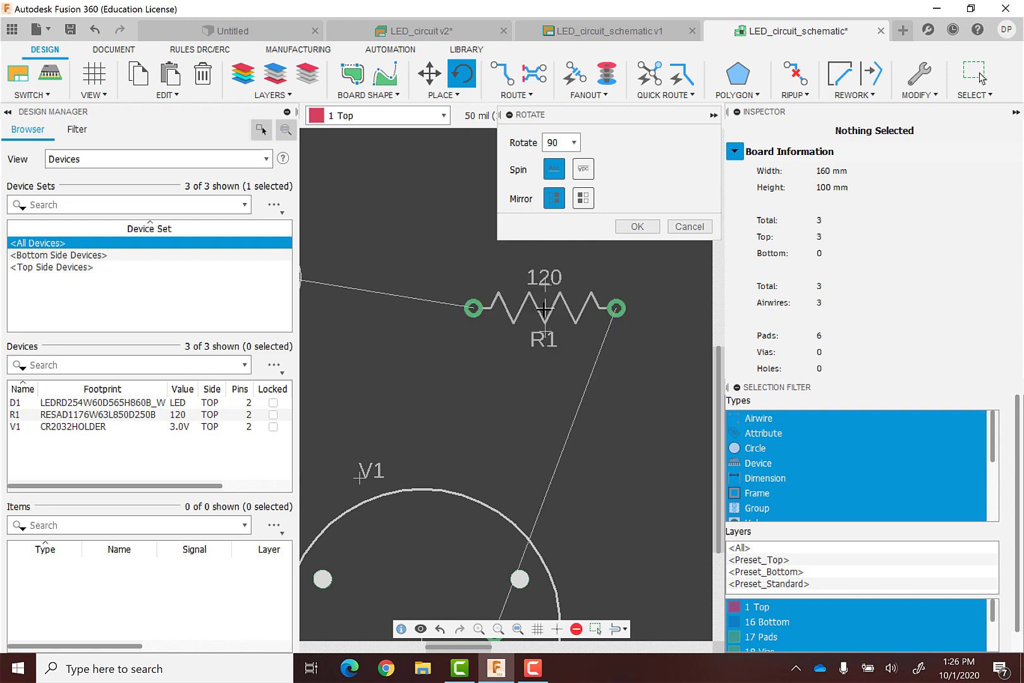
pyautogui.click(544, 308)
pyautogui.click(544, 309)
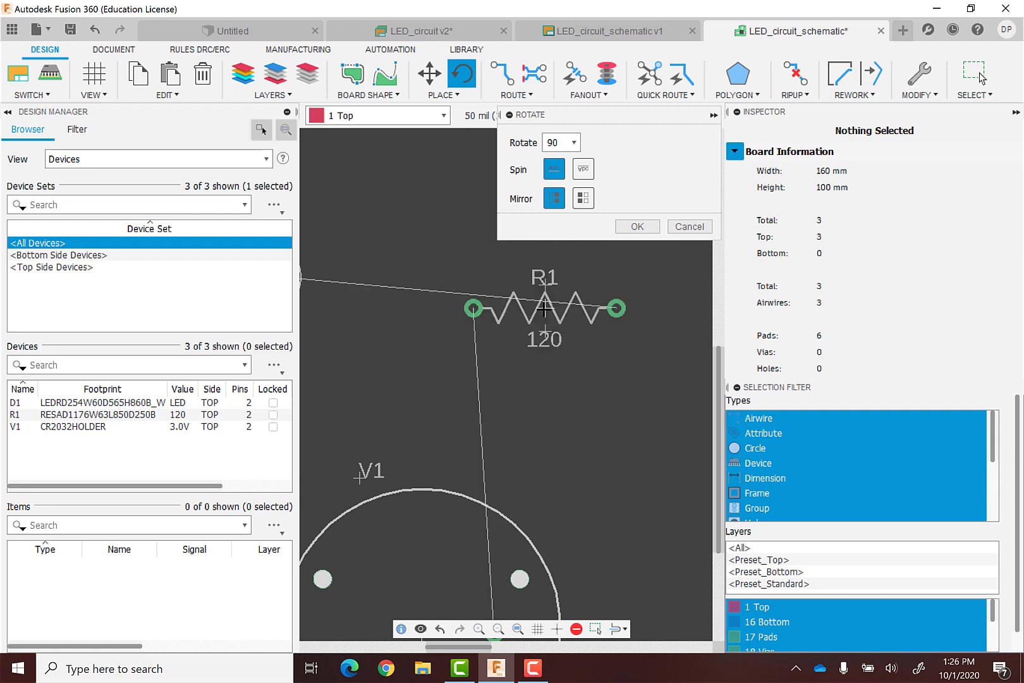
pyautogui.click(544, 308)
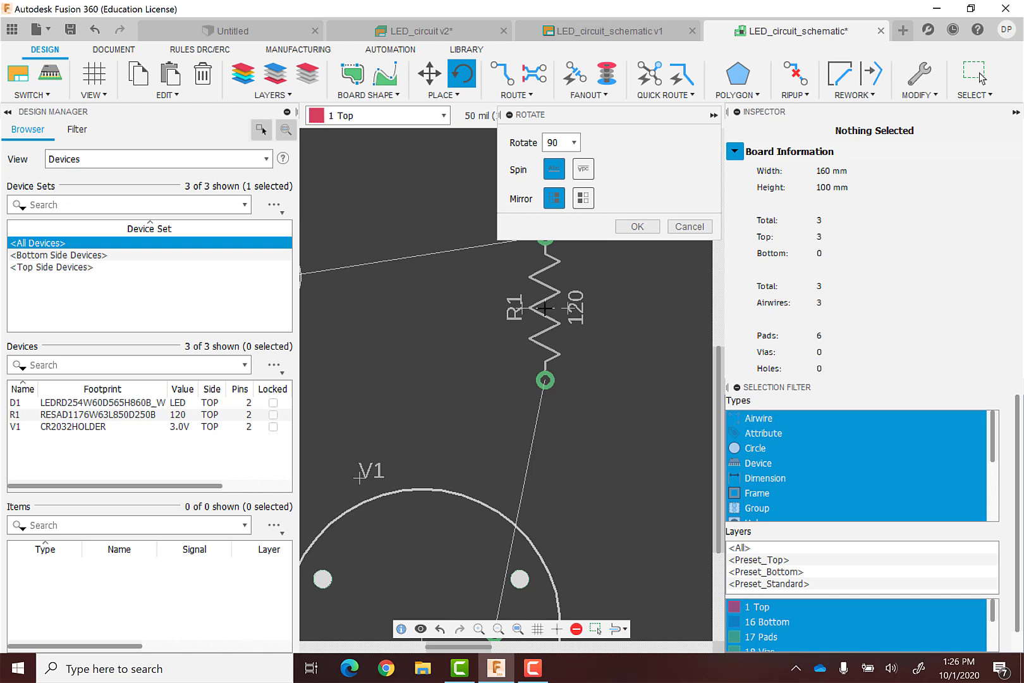
pyautogui.click(632, 227)
# Step: Move R1 left and down to X 1350, Y 1600 above the battery holder's pad
pyautogui.scroll(-2, 498, 319)
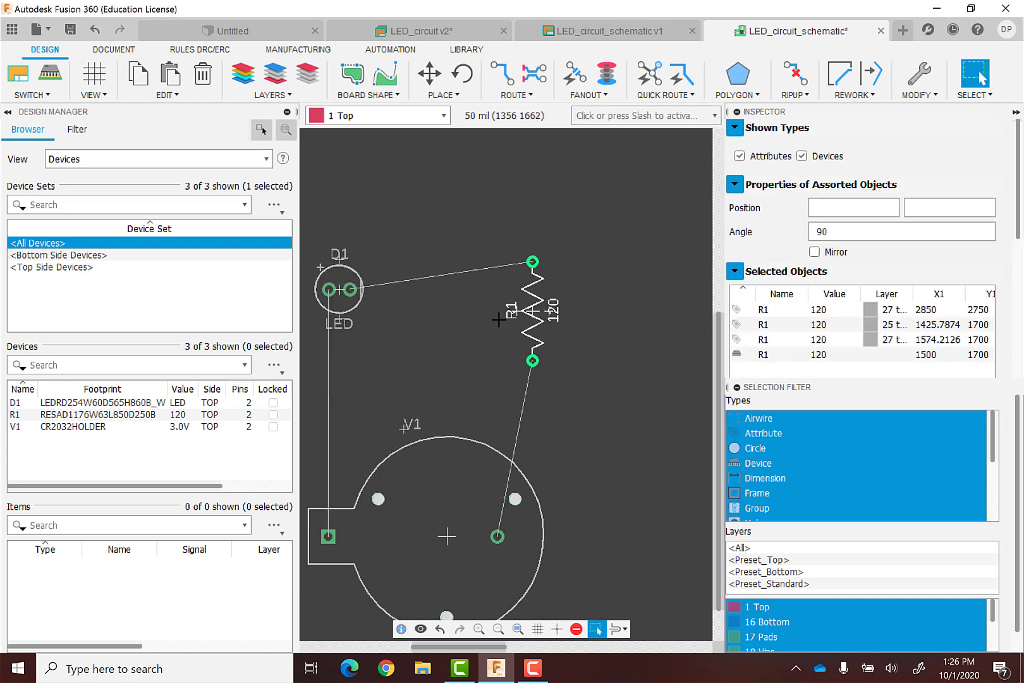
pyautogui.scroll(-1, 499, 320)
pyautogui.press('m')
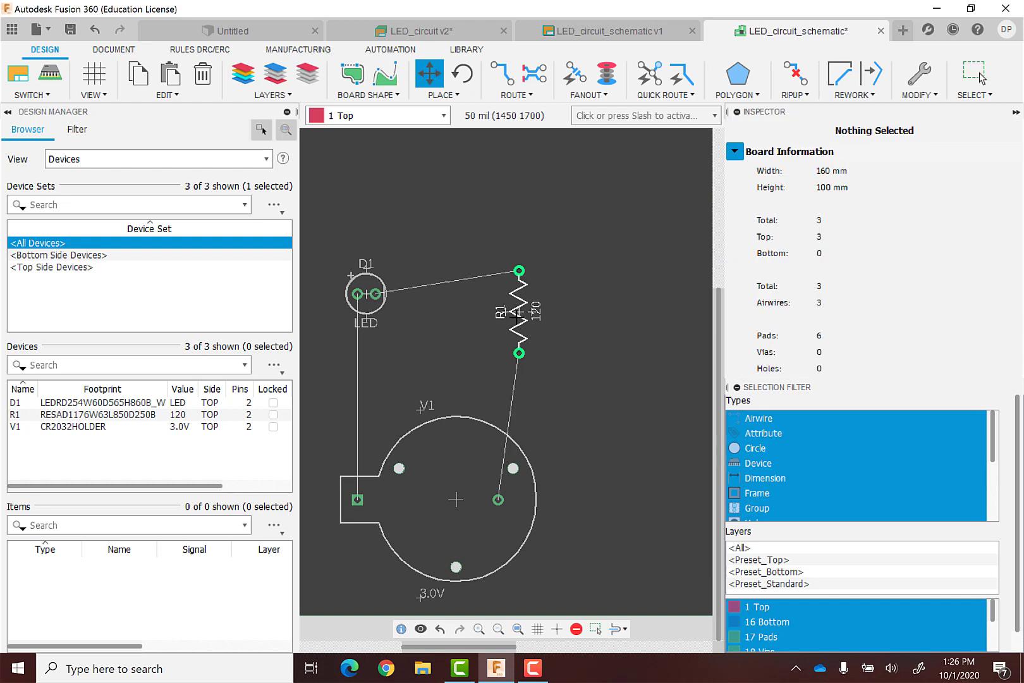
pyautogui.moveTo(528, 311); pyautogui.dragTo(501, 328)
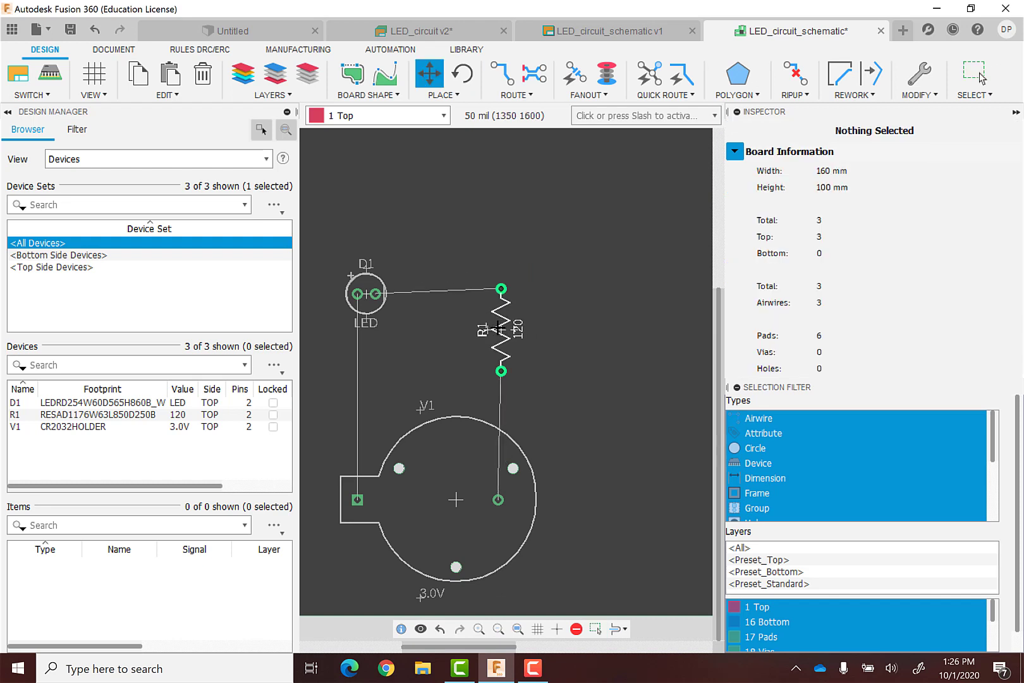
pyautogui.moveTo(498, 328)
pyautogui.mouseDown()
pyautogui.moveTo(499, 336)
pyautogui.moveTo(500, 328)
pyautogui.mouseUp()
pyautogui.press('Escape')
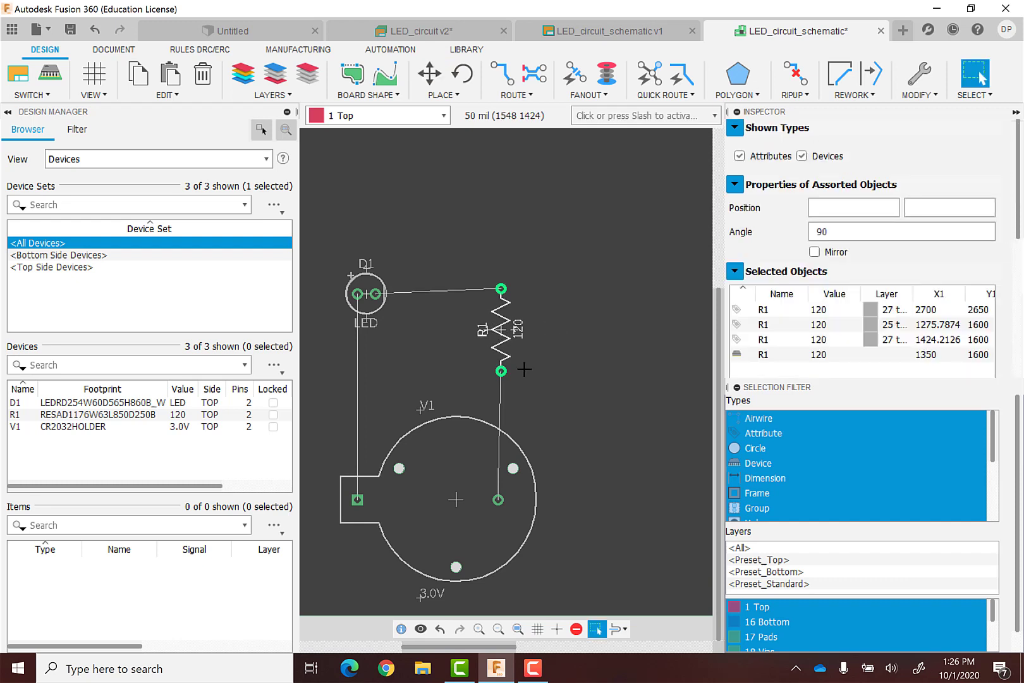
# Step: Open the QUICK ROUTE dropdown to reach the Autorouter
pyautogui.scroll(-2, 441, 377)
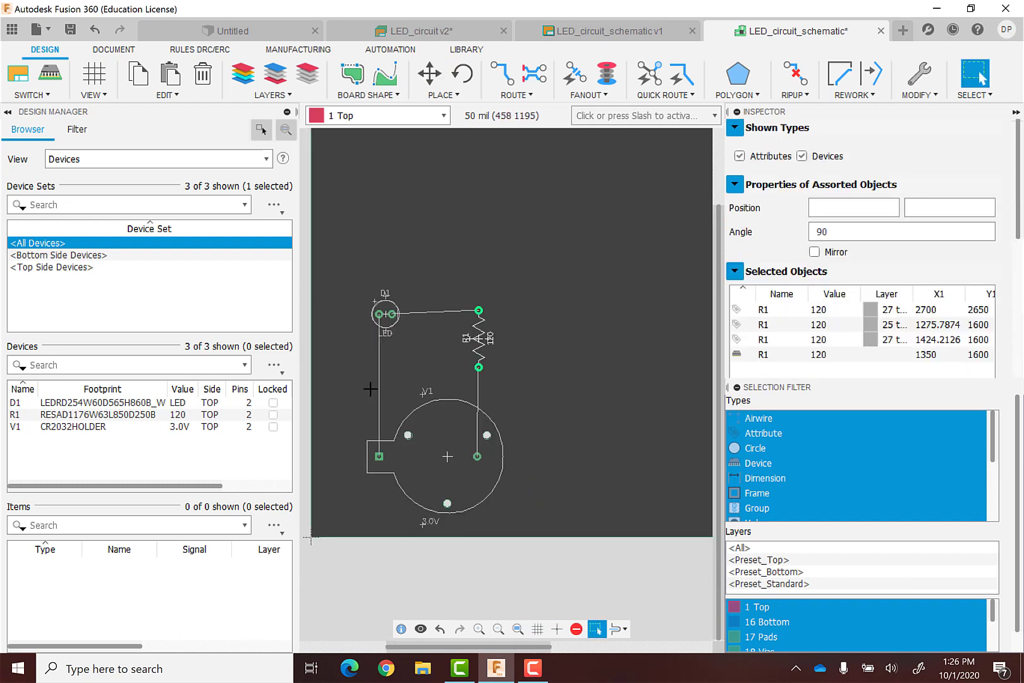
pyautogui.scroll(-1, 372, 386)
pyautogui.scroll(2, 386, 404)
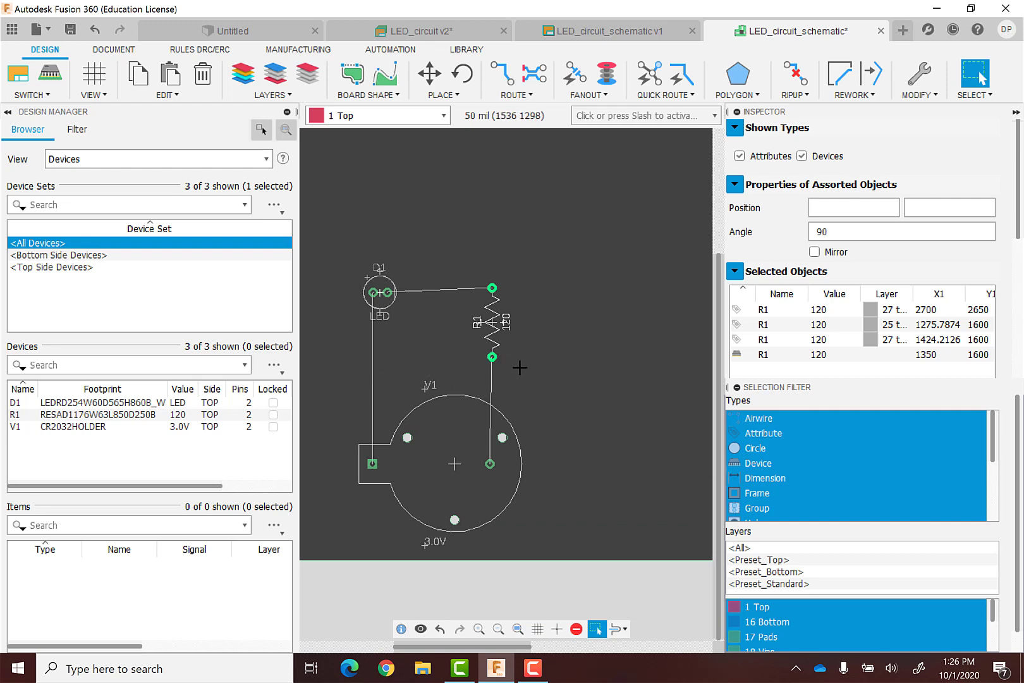
pyautogui.click(665, 96)
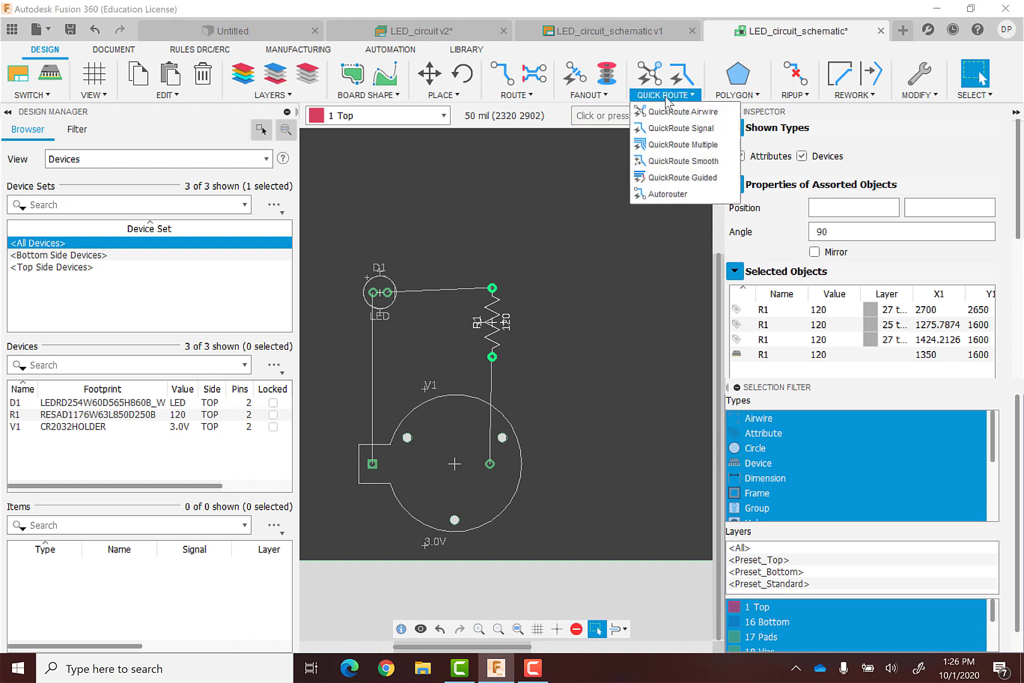
# Step: Autoroute the board with 1 Top set to N/A and 16 Bottom on Auto, then end the job
pyautogui.click(667, 194)
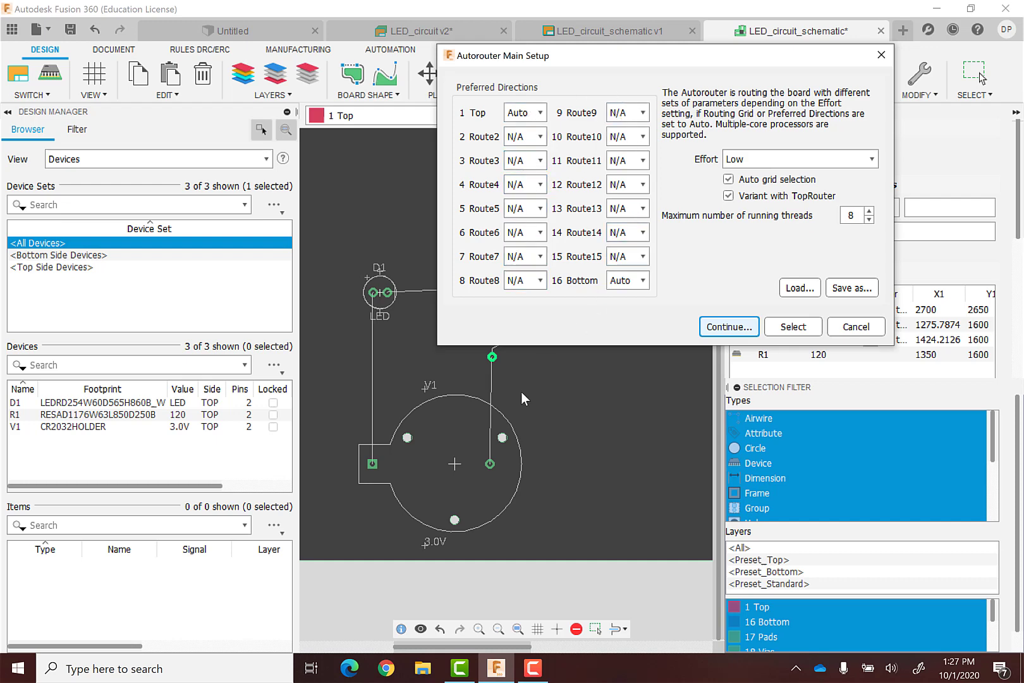
pyautogui.click(537, 114)
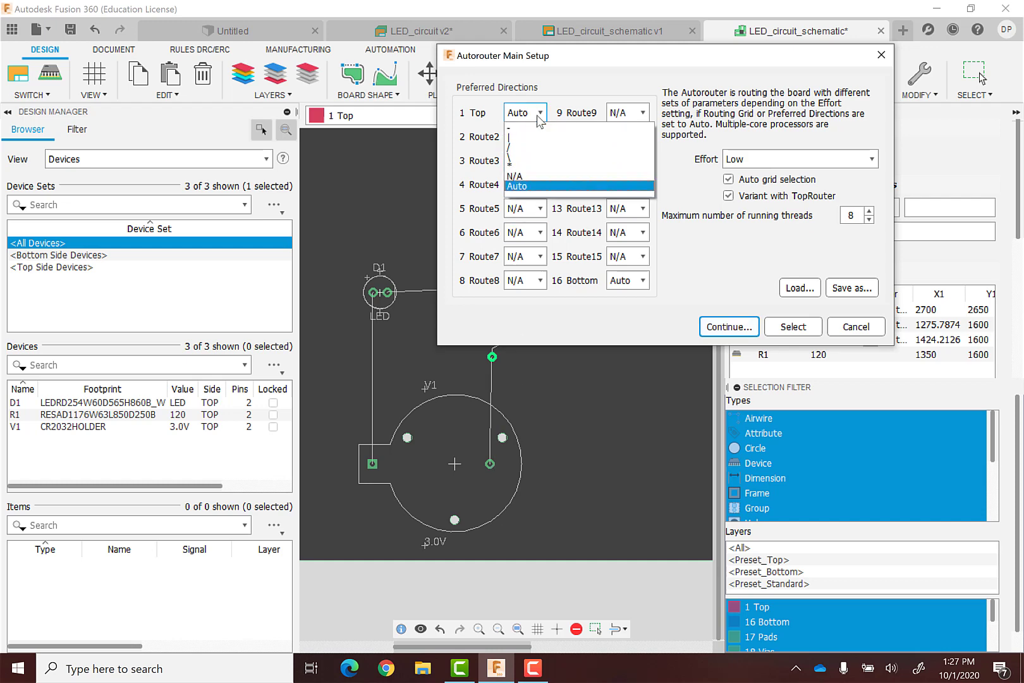
pyautogui.click(528, 177)
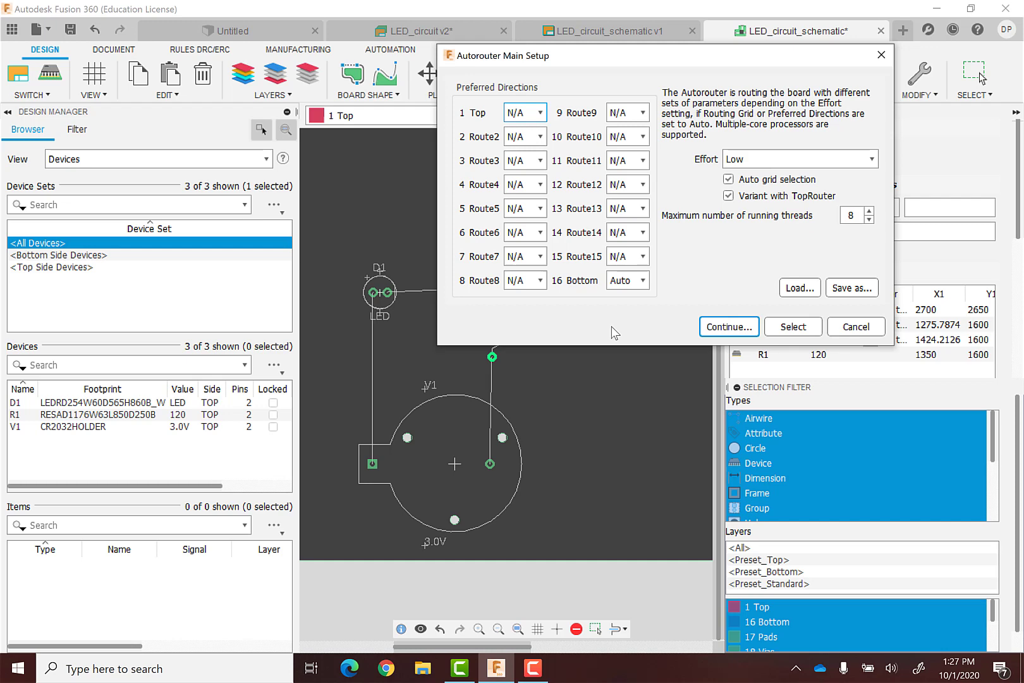
pyautogui.click(758, 324)
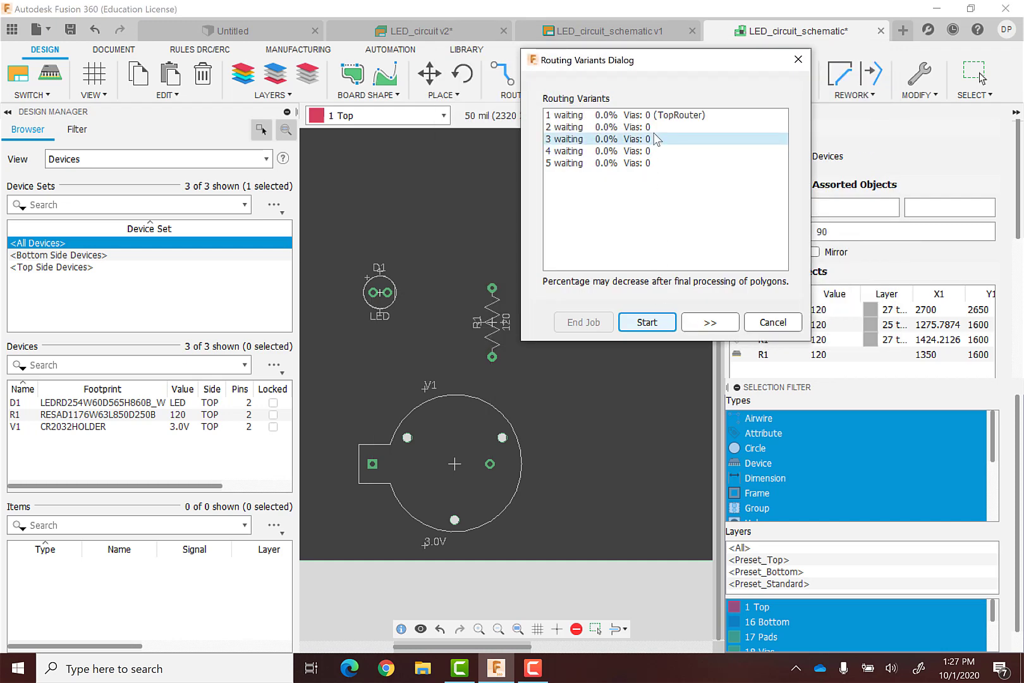
pyautogui.click(658, 324)
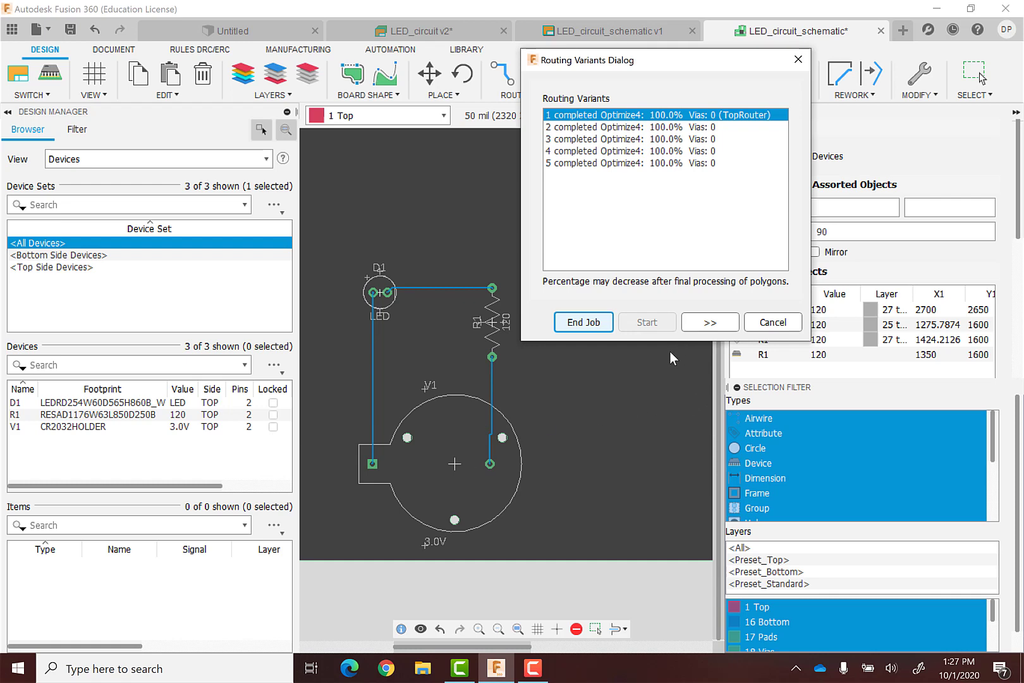
pyautogui.click(582, 326)
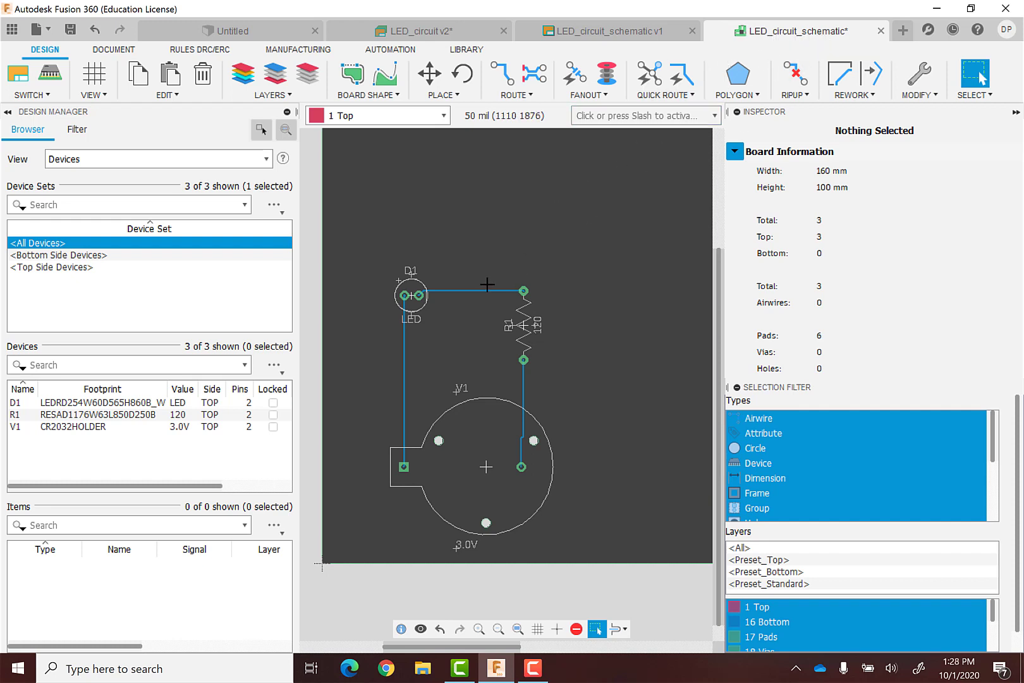
# Step: Save the routed board as 'LED_circuit_pcb'
pyautogui.click(70, 29)
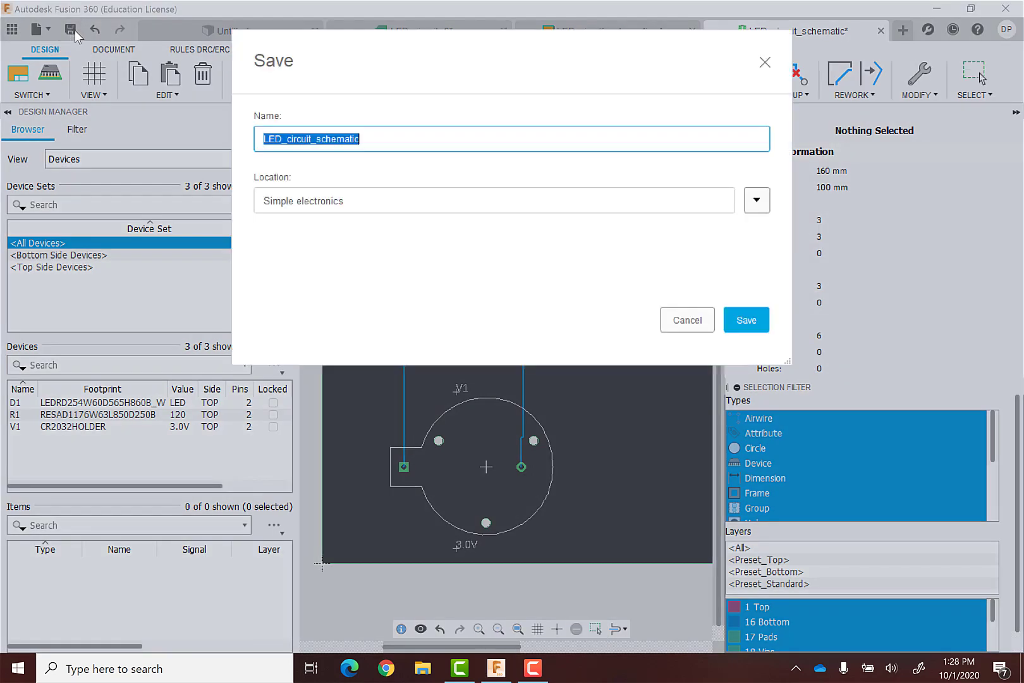
pyautogui.moveTo(383, 141); pyautogui.dragTo(321, 134)
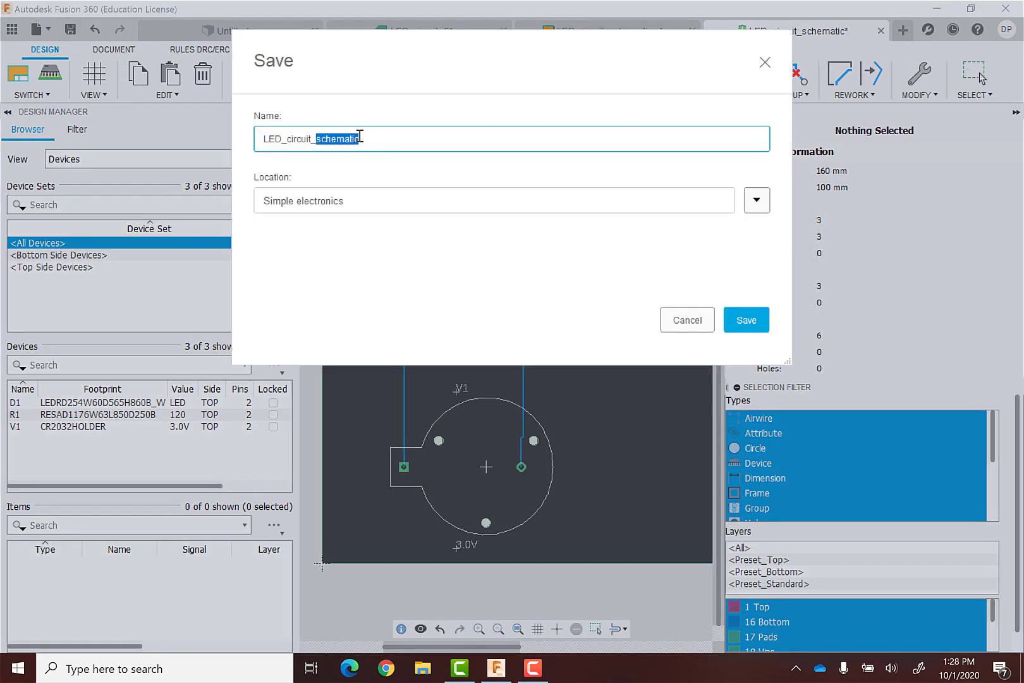
pyautogui.write('pcb')
pyautogui.press('Return')
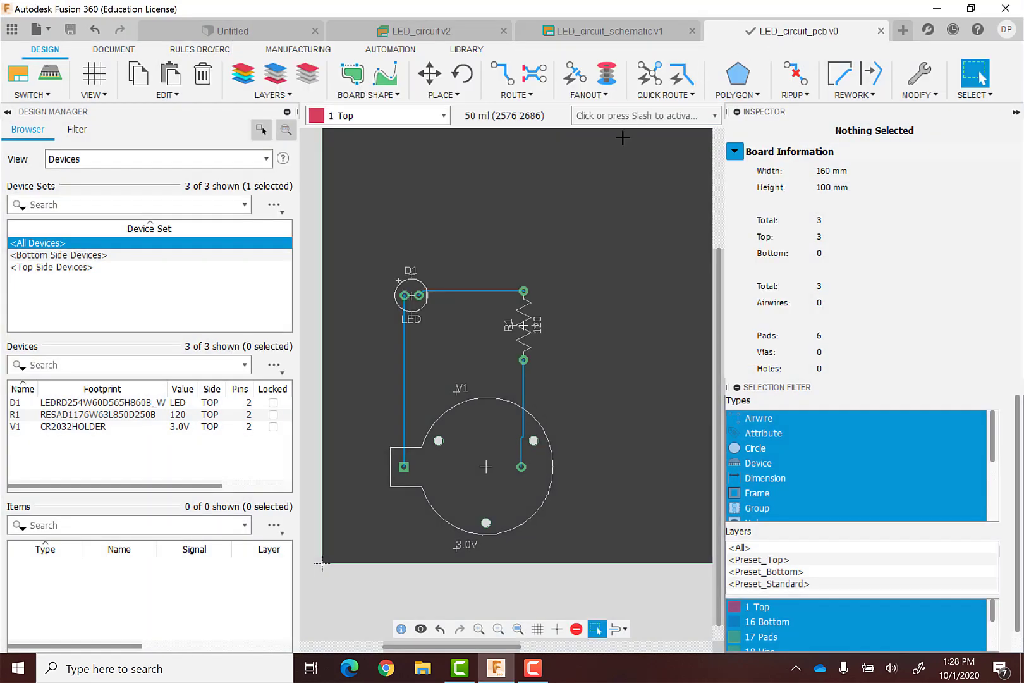
# Step: Check the schematic and LED_circuit design overview, then return to the LED_circuit_pcb board
pyautogui.click(614, 38)
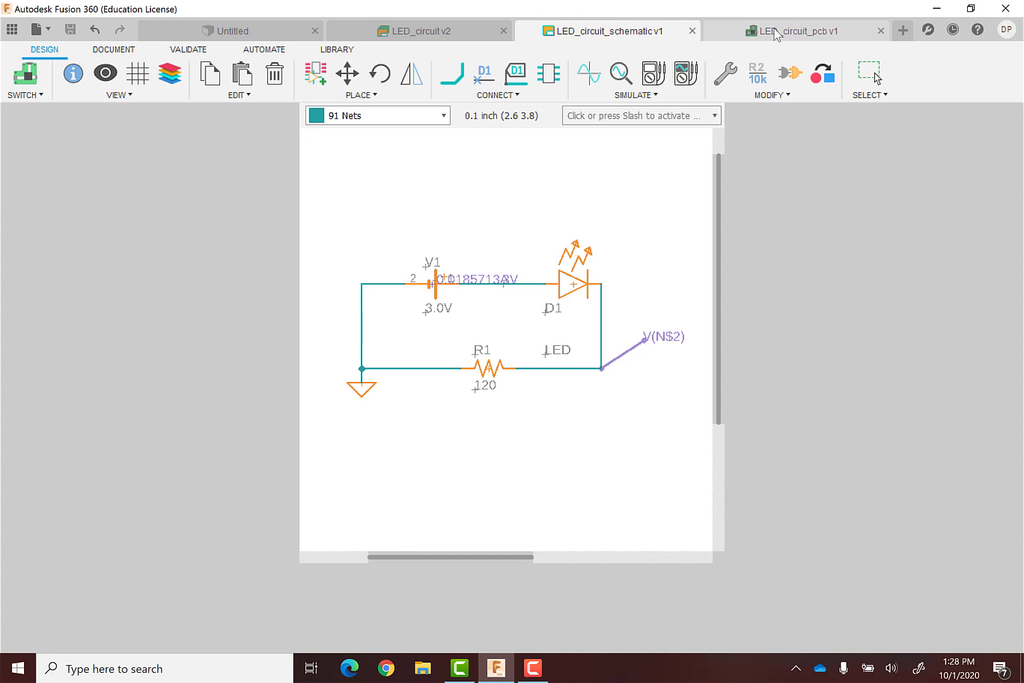
pyautogui.click(775, 30)
pyautogui.click(463, 35)
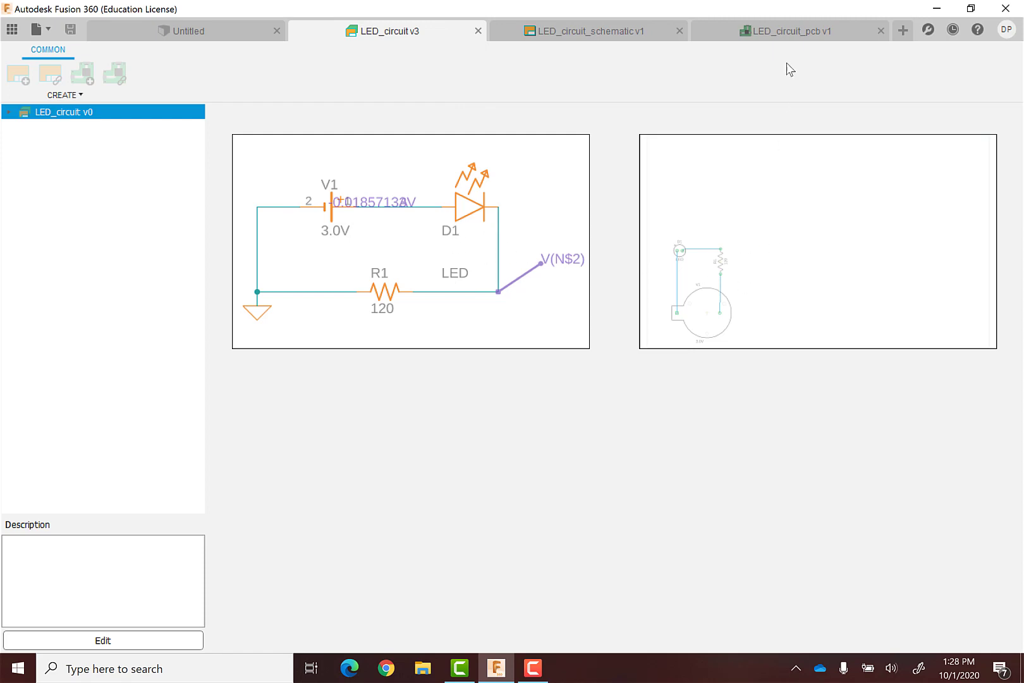
pyautogui.click(795, 35)
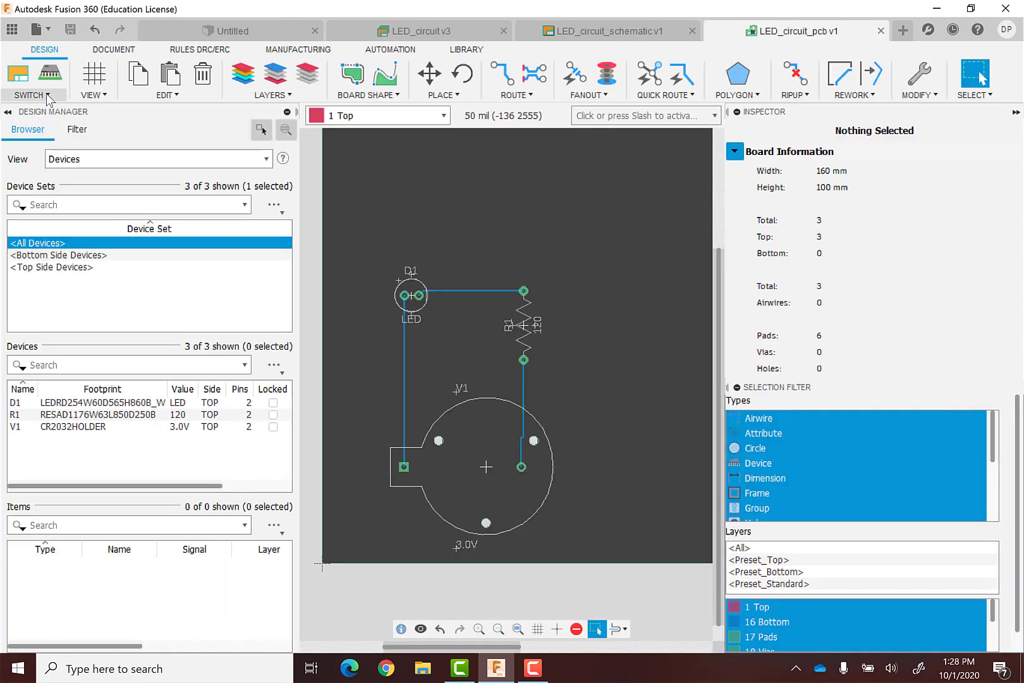
# Step: Choose View 3D PCB to show the board with LED, resistor and battery holder in 3D
pyautogui.click(48, 96)
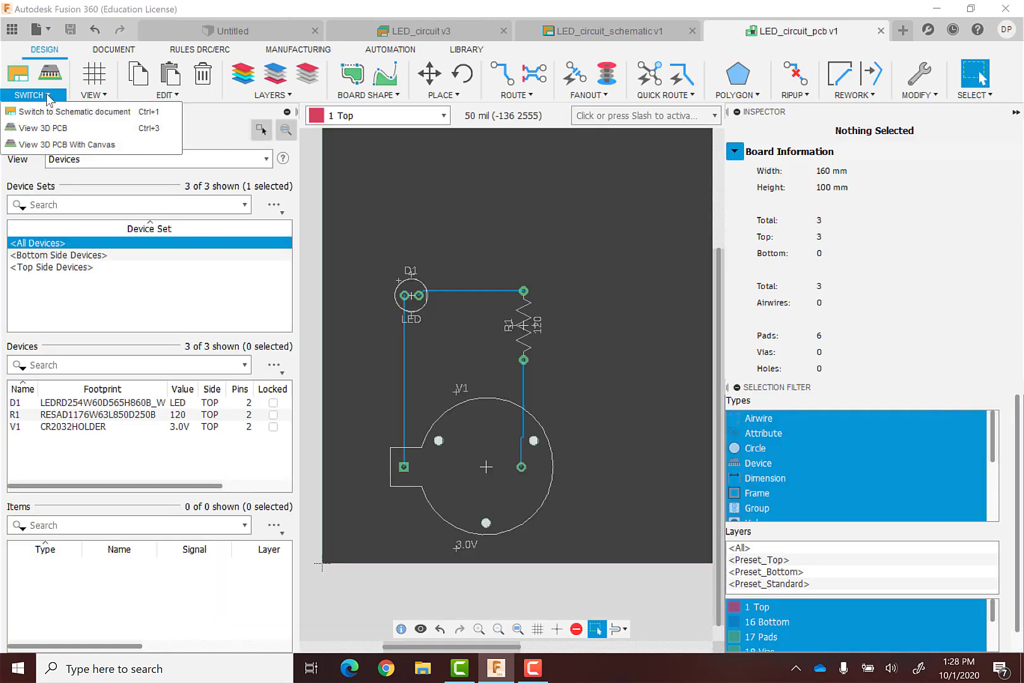
pyautogui.click(44, 129)
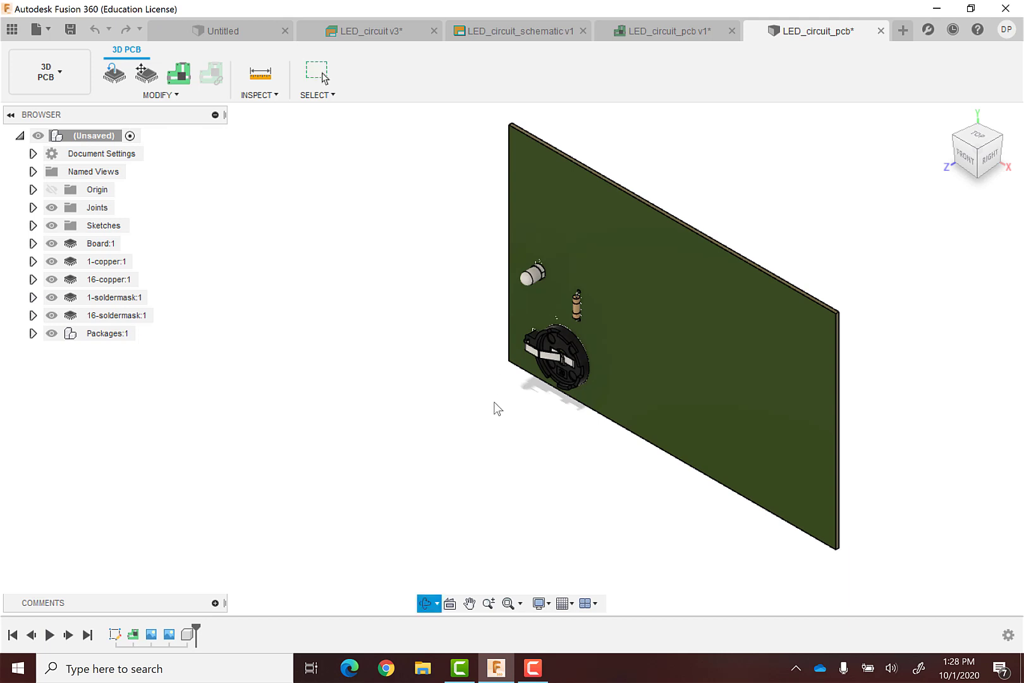
pyautogui.moveTo(494, 401)
pyautogui.keyDown('shift'); pyautogui.mouseDown(button='middle')
pyautogui.moveTo(535, 330)
pyautogui.moveTo(508, 320)
pyautogui.moveTo(479, 242)
pyautogui.moveTo(466, 144)
pyautogui.mouseUp(button='middle'); pyautogui.keyUp('shift')
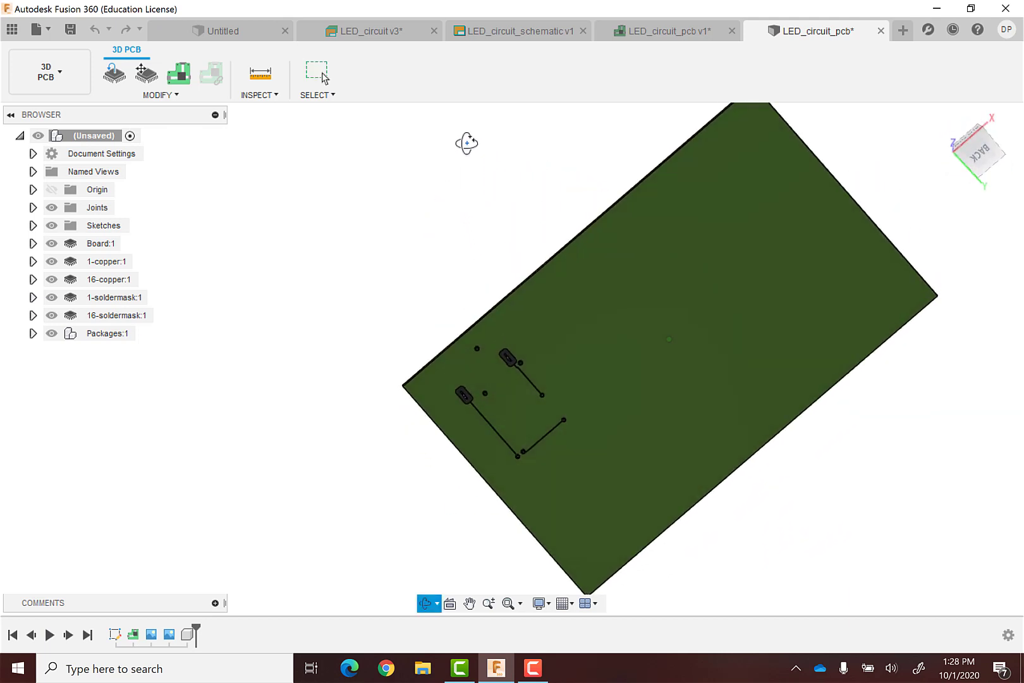
pyautogui.scroll(3, 510, 425)
pyautogui.scroll(5, 517, 427)
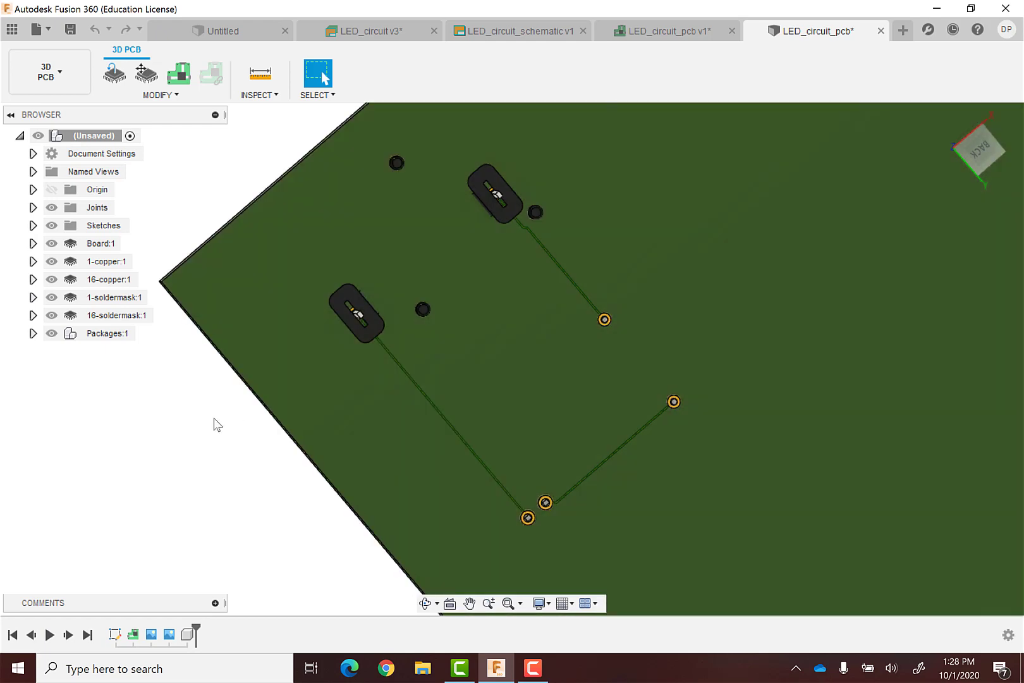
pyautogui.keyDown('shift'); pyautogui.moveTo(218, 433); pyautogui.dragTo(391, 396, button='middle'); pyautogui.keyUp('shift')
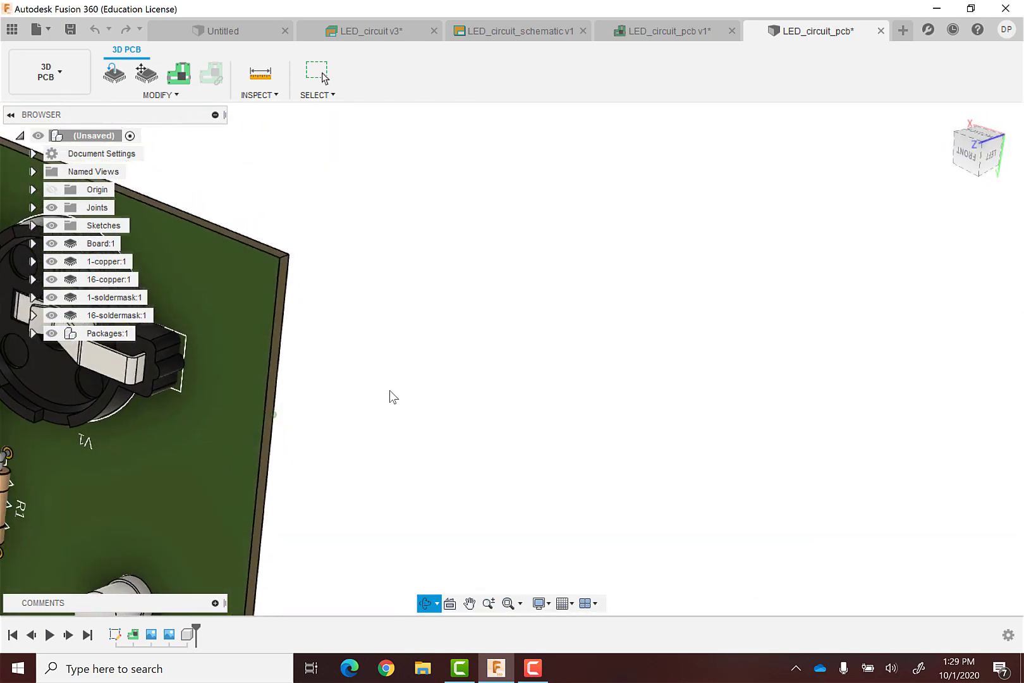
pyautogui.keyDown('shift'); pyautogui.moveTo(201, 457); pyautogui.dragTo(4, 446, button='middle'); pyautogui.keyUp('shift')
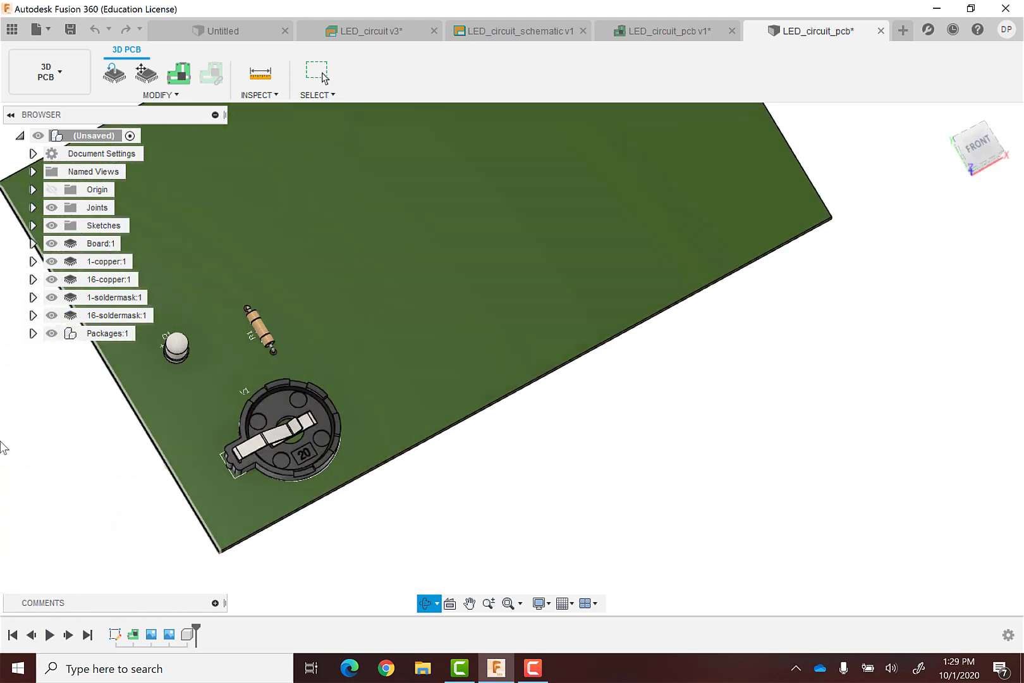
pyautogui.scroll(-5, 331, 325)
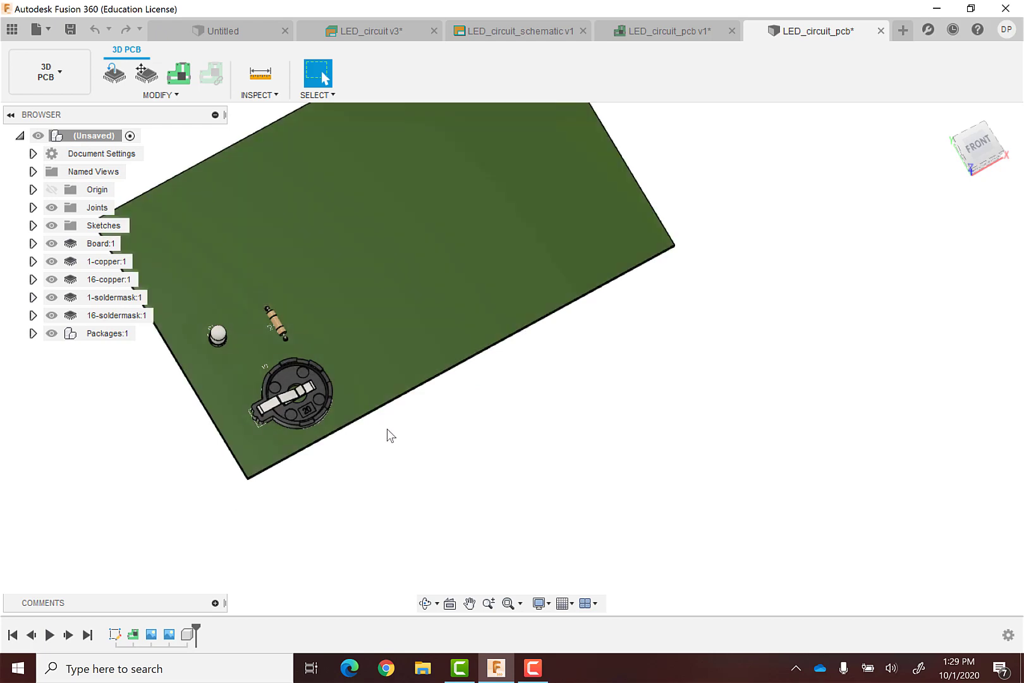
pyautogui.scroll(-2, 268, 388)
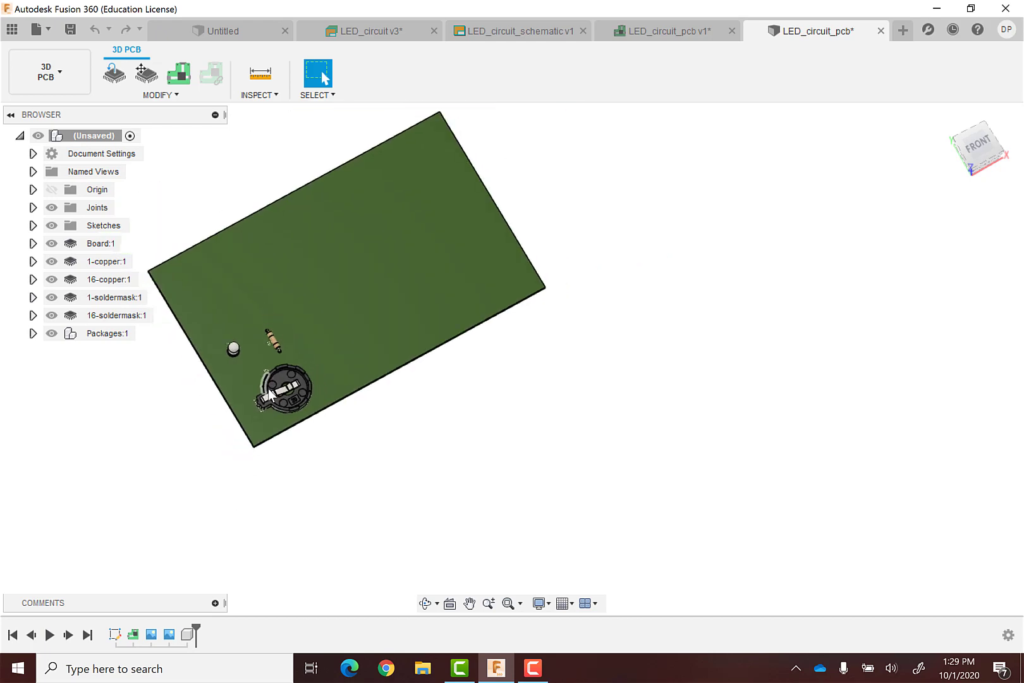
pyautogui.scroll(5, 268, 388)
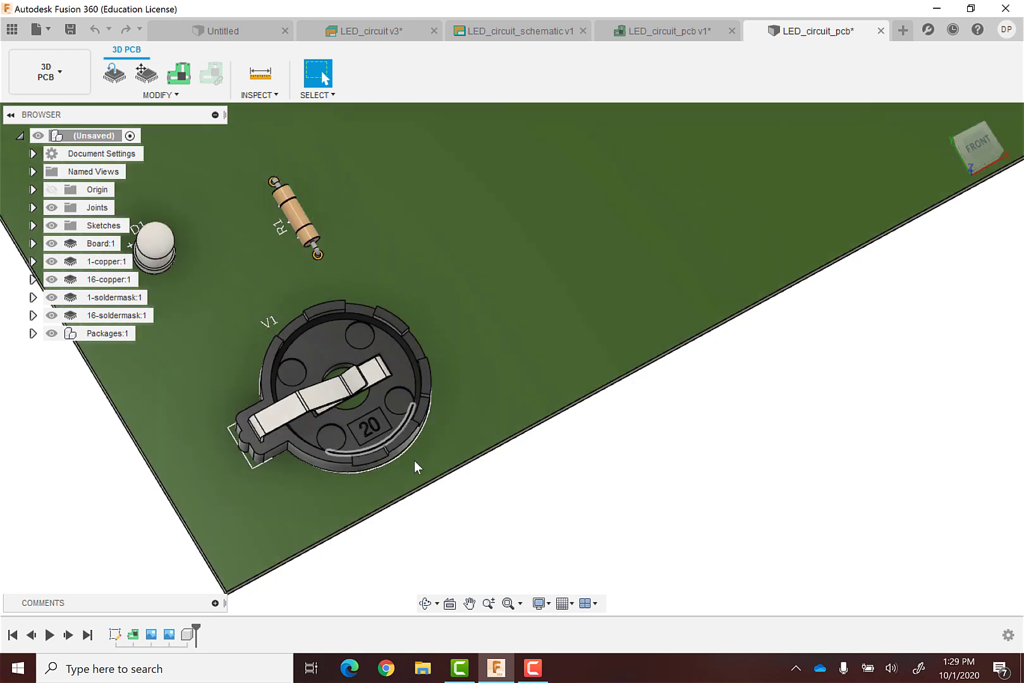
pyautogui.keyDown('shift'); pyautogui.moveTo(548, 495); pyautogui.dragTo(528, 340, button='middle'); pyautogui.keyUp('shift')
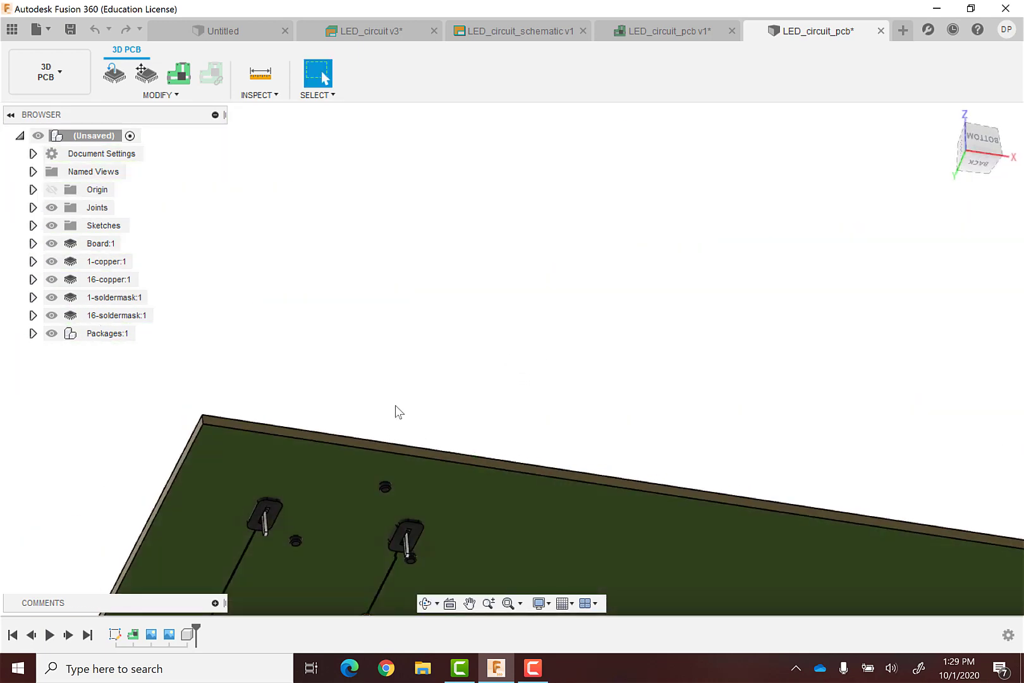
pyautogui.keyDown('shift'); pyautogui.moveTo(423, 407); pyautogui.dragTo(397, 507, button='middle'); pyautogui.keyUp('shift')
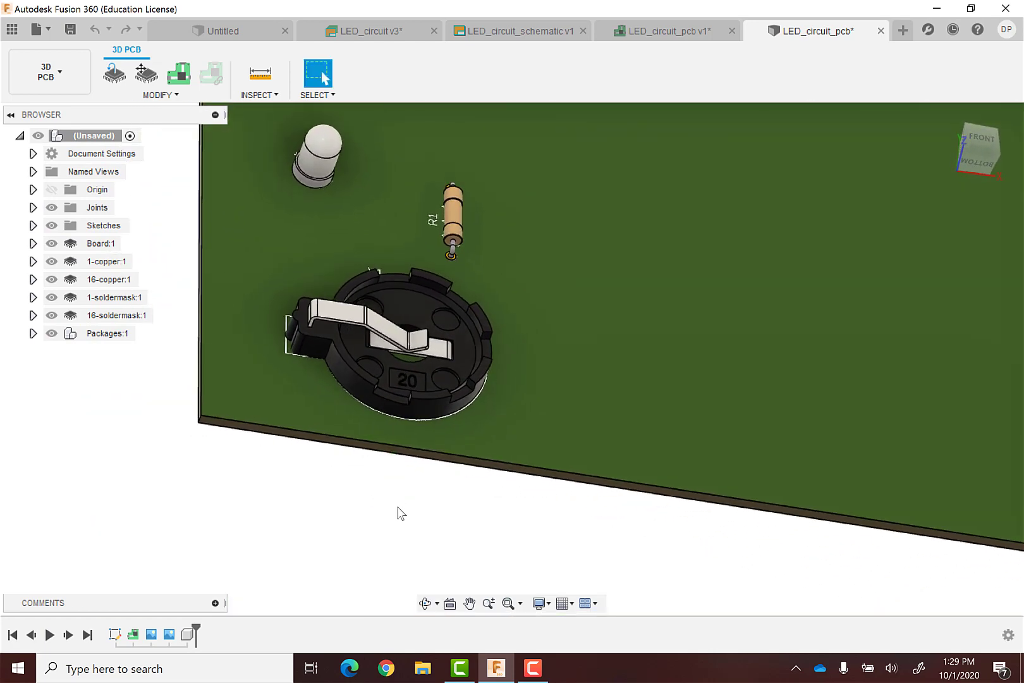